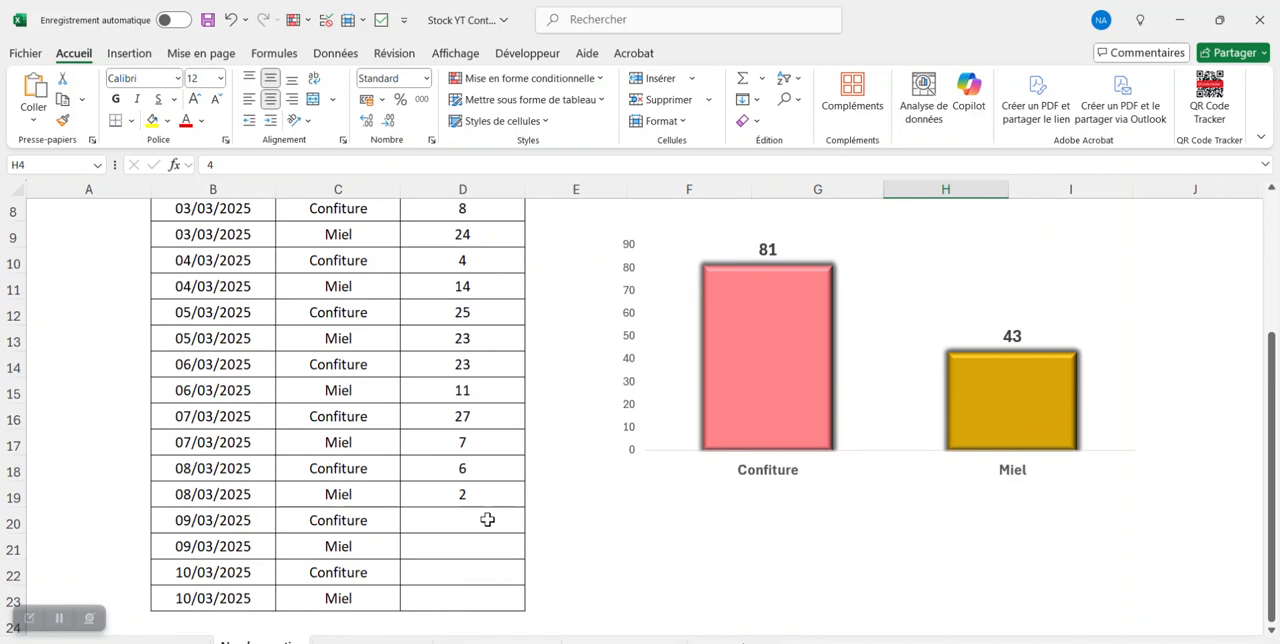
# - Enter the 09/03/2025 outgoing quantities: 7 for Confiture in D20 and 9 for Miel in D21
pyautogui.click(488, 518)
pyautogui.write('7')
pyautogui.press('Return')
pyautogui.write('9')
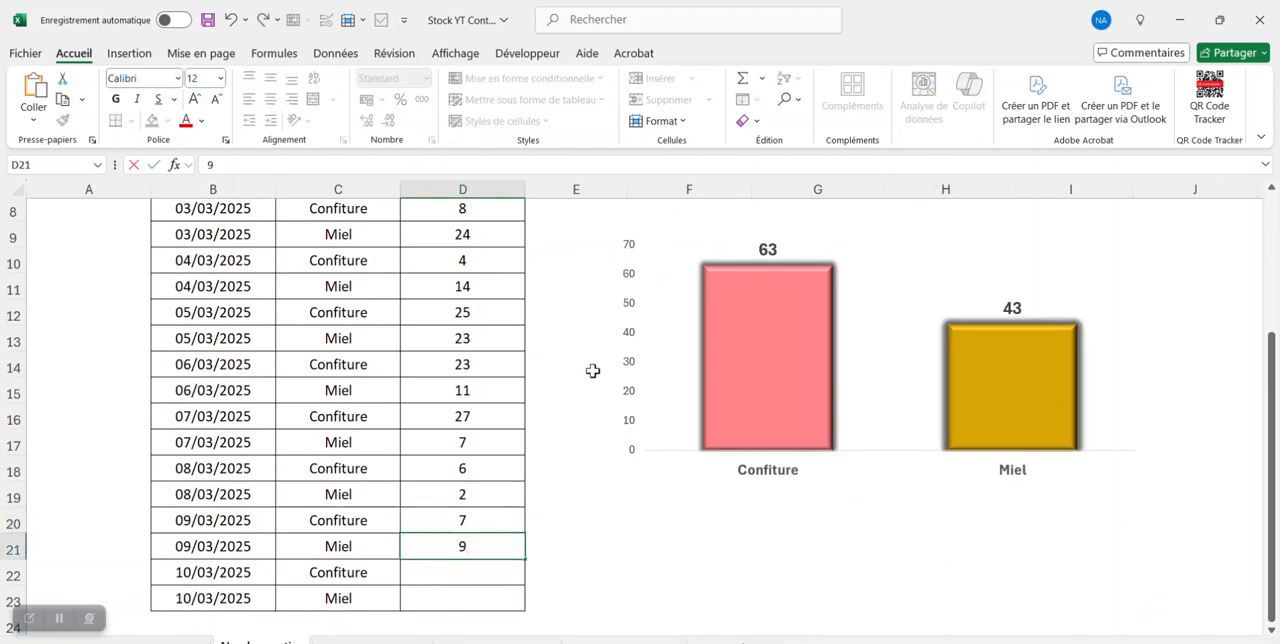
pyautogui.press('Return')
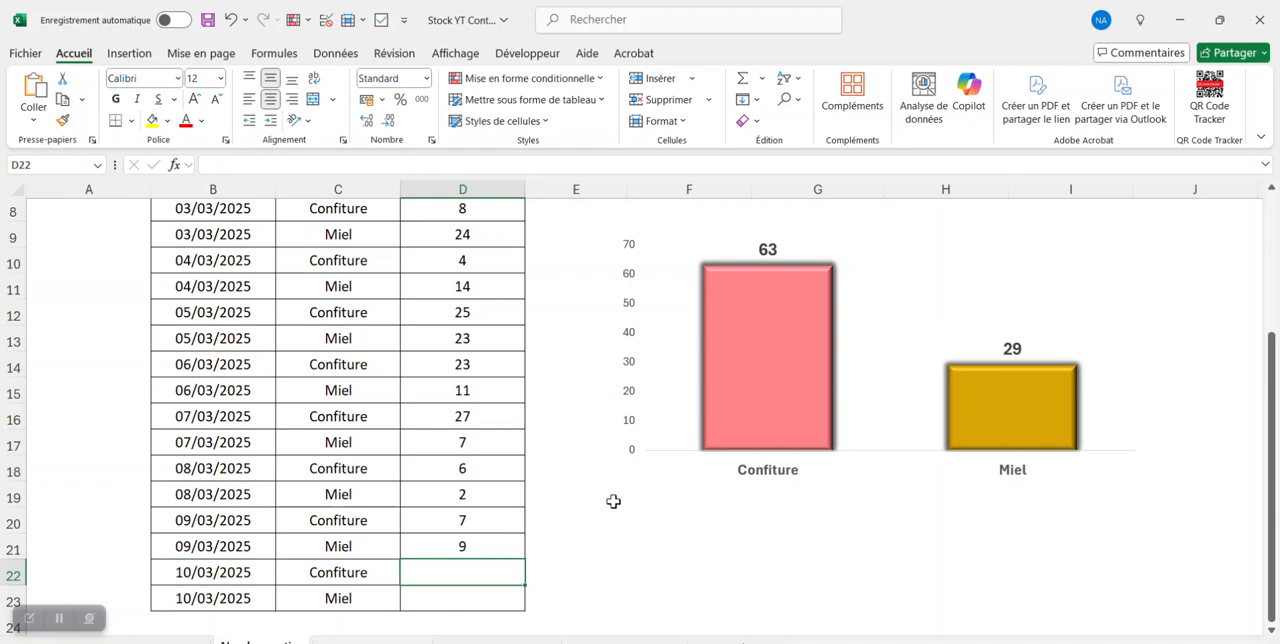
pyautogui.scroll(2, 613, 501)
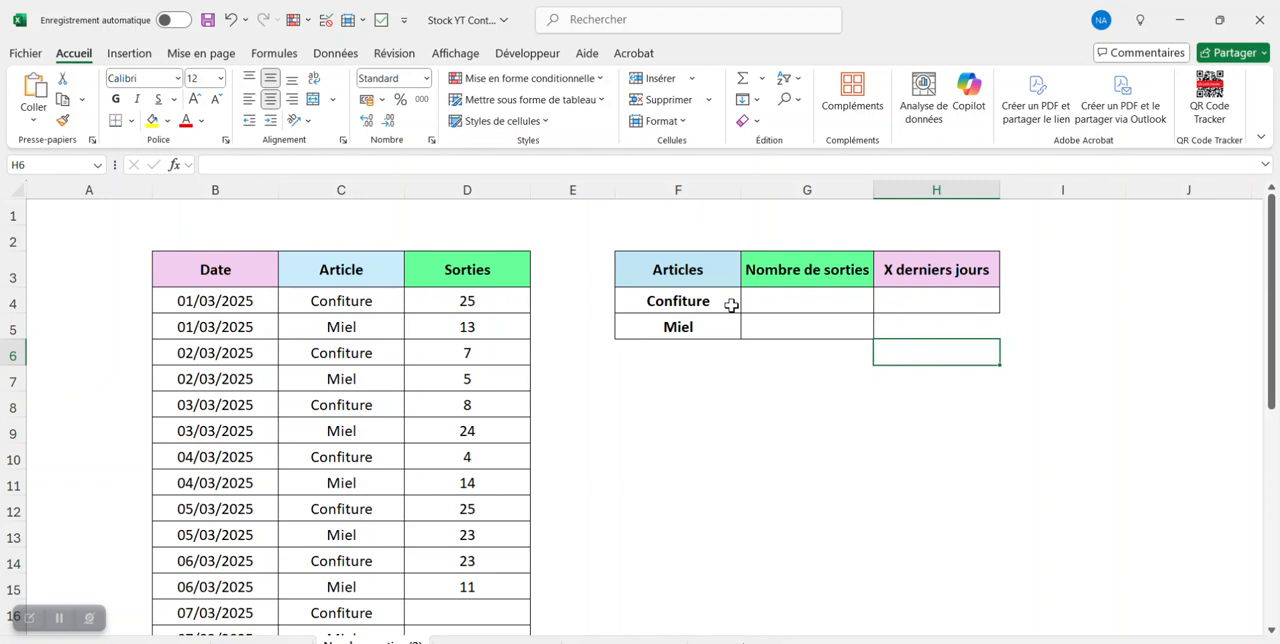
pyautogui.click(722, 303)
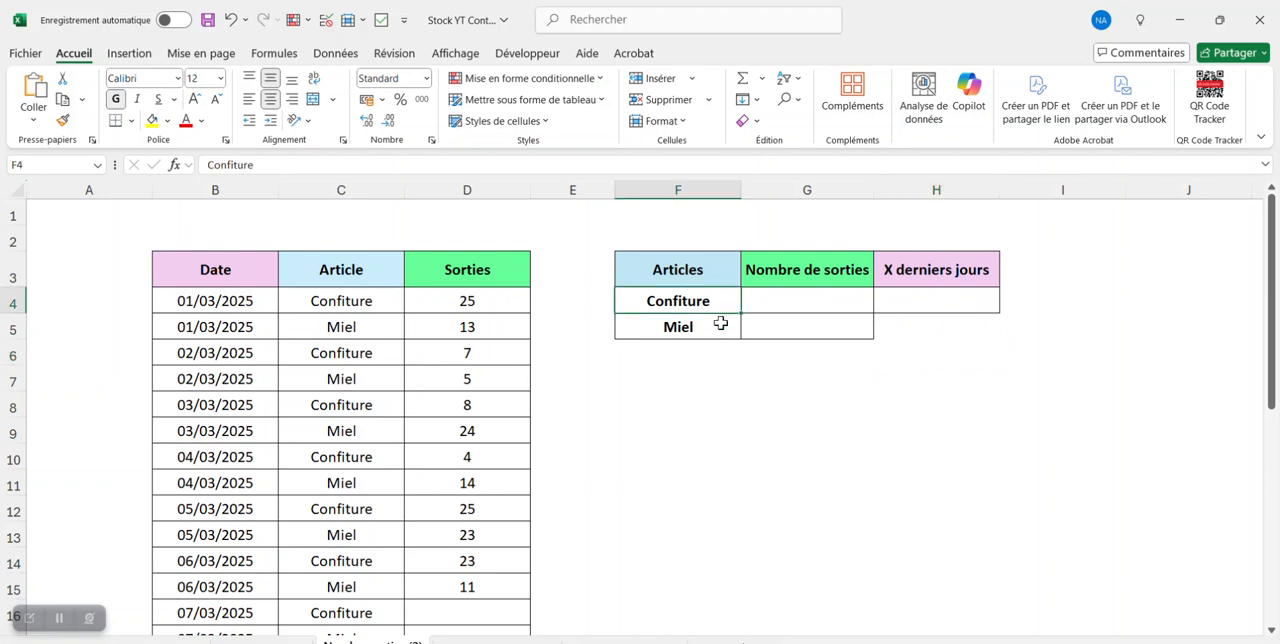
pyautogui.click(720, 330)
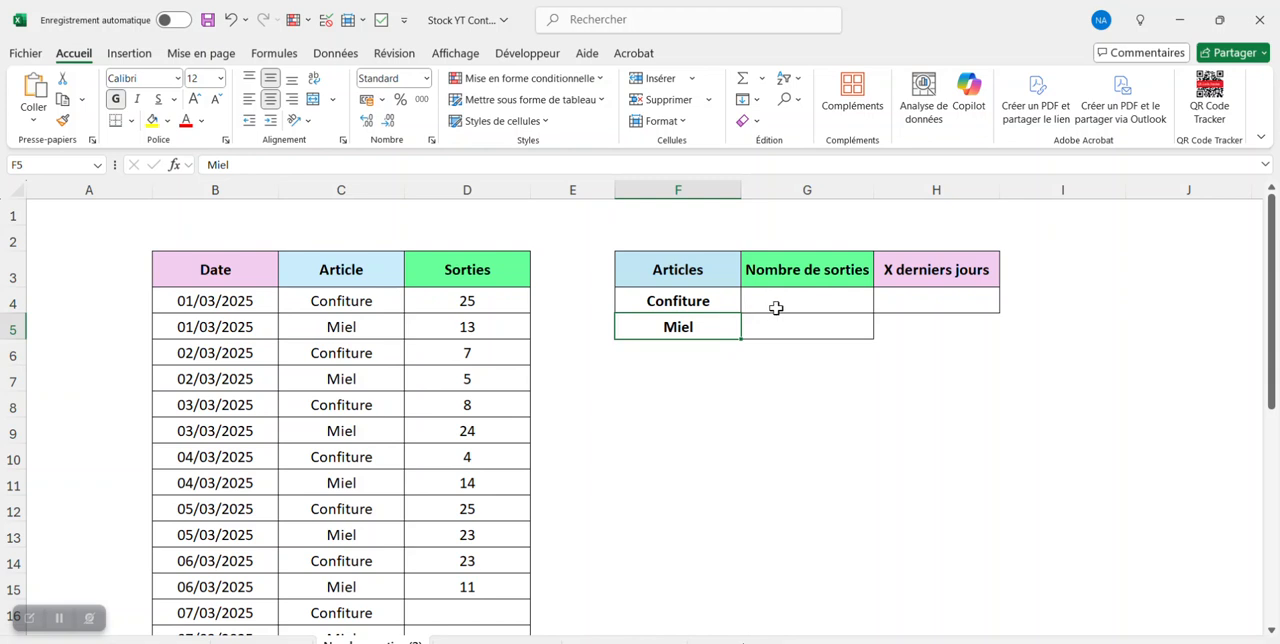
# - Add a list validation to H4 under X derniers jours, with source values starting 2;3;4, and choose 2 in the cell
pyautogui.click(931, 302)
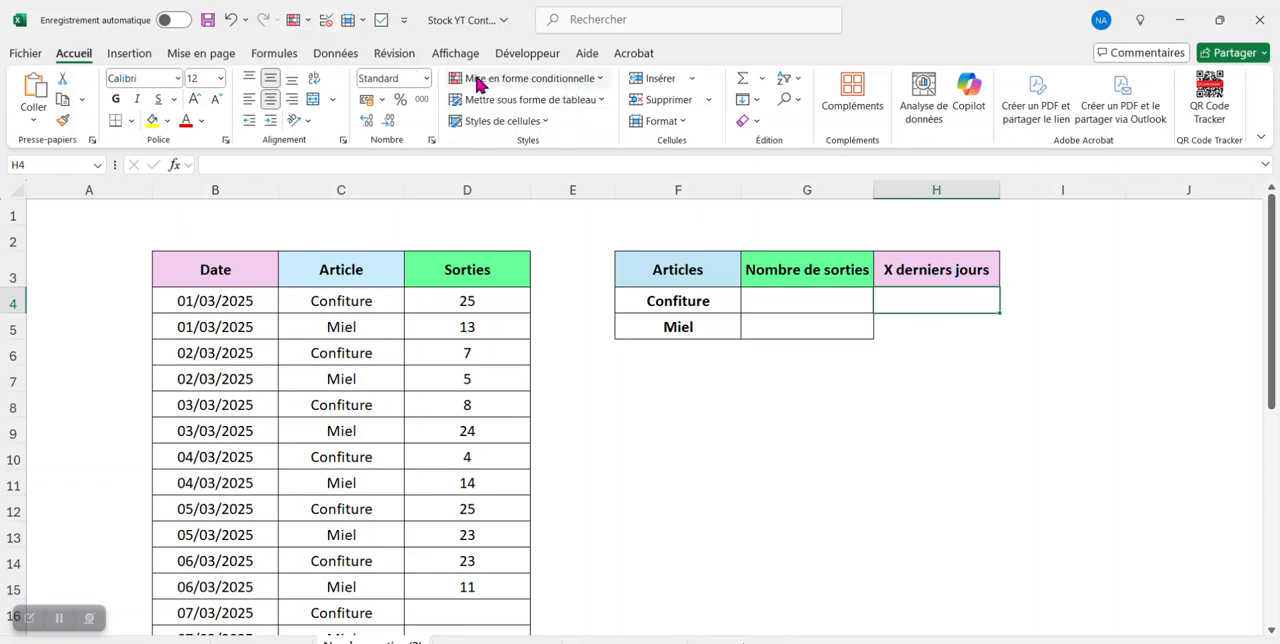
pyautogui.click(335, 53)
pyautogui.click(1004, 122)
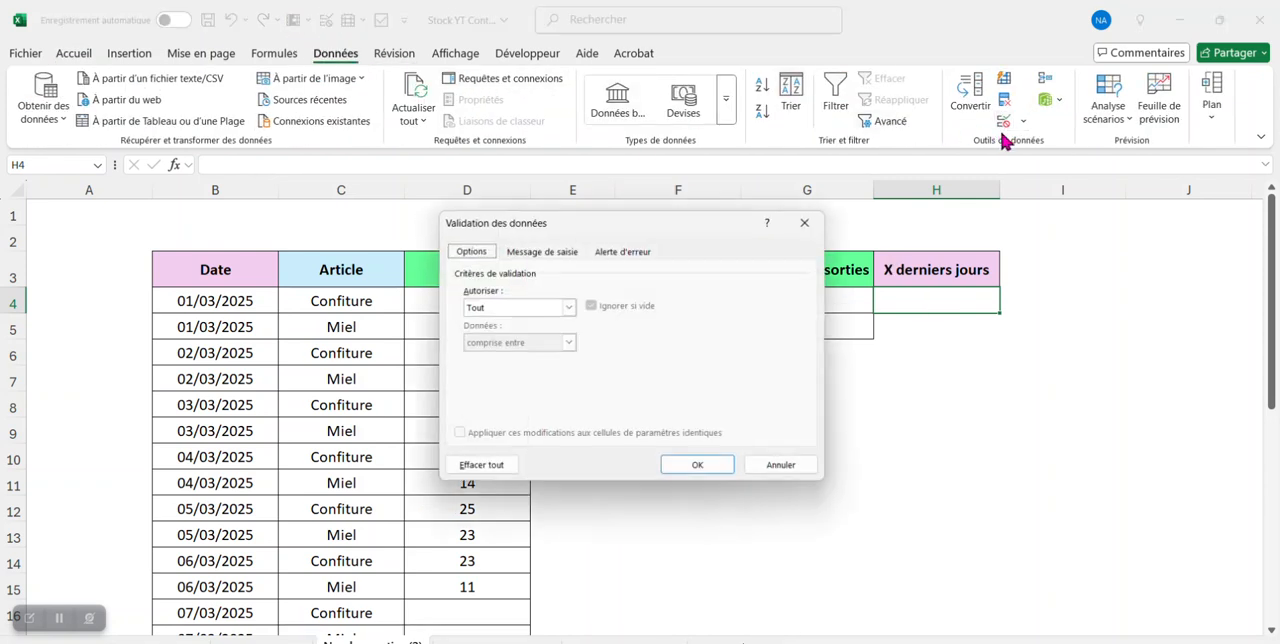
pyautogui.click(568, 308)
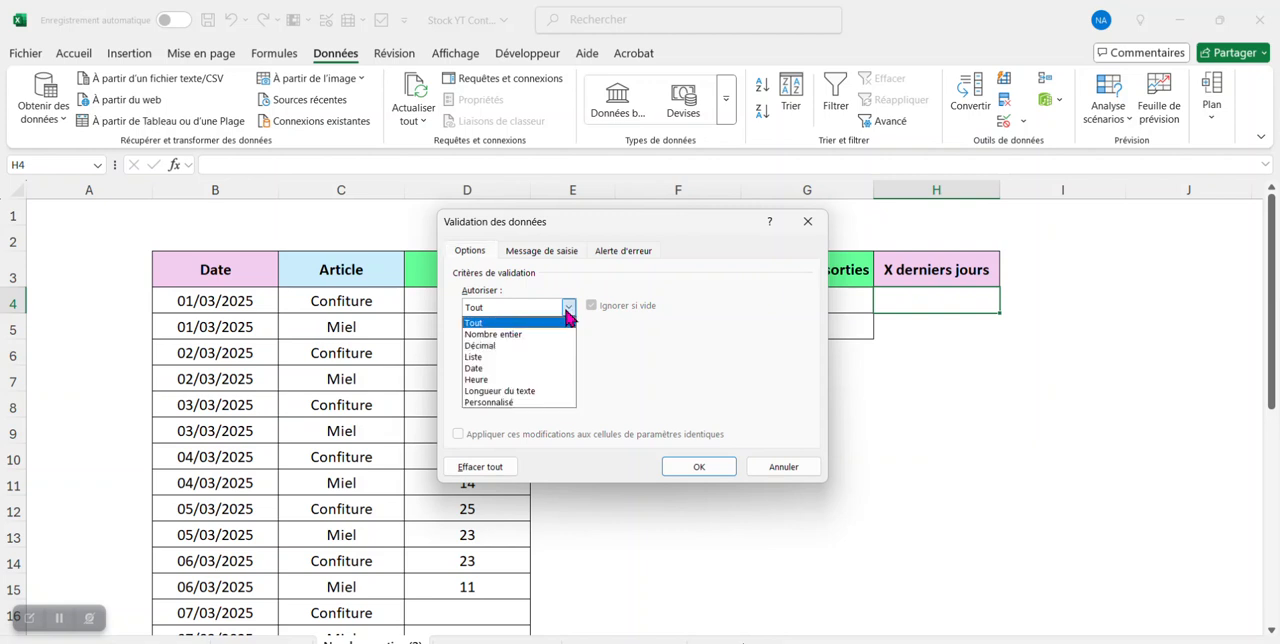
pyautogui.click(522, 356)
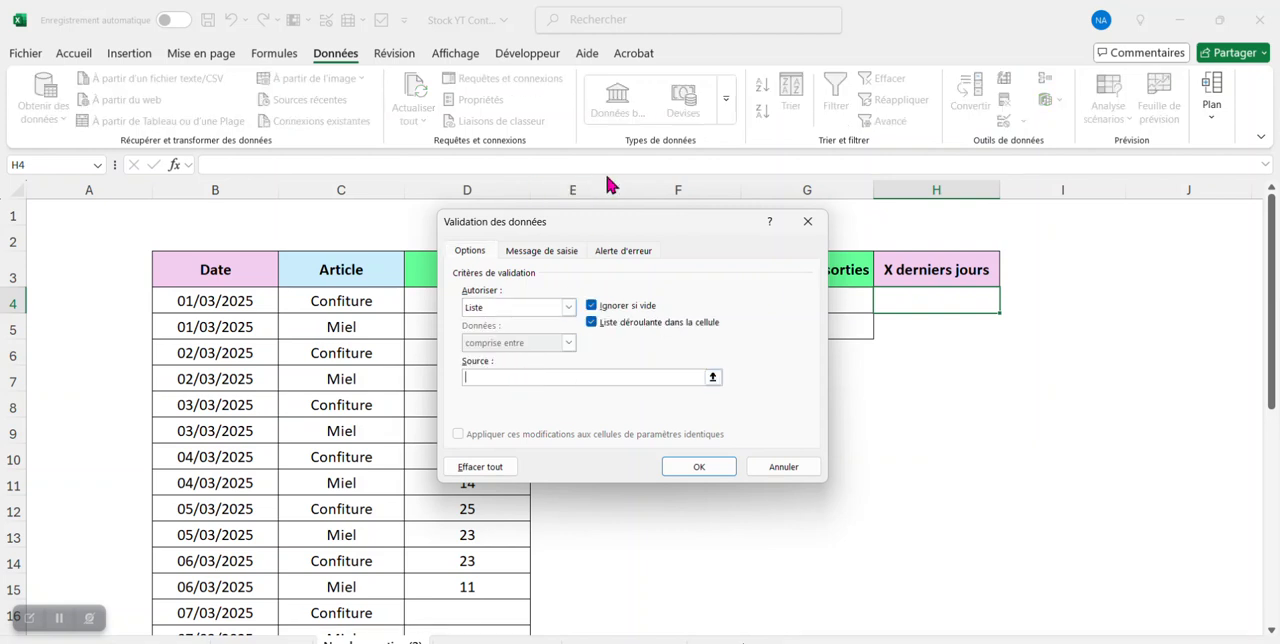
pyautogui.moveTo(612, 235); pyautogui.dragTo(520, 241)
pyautogui.write('2;3;4;5')
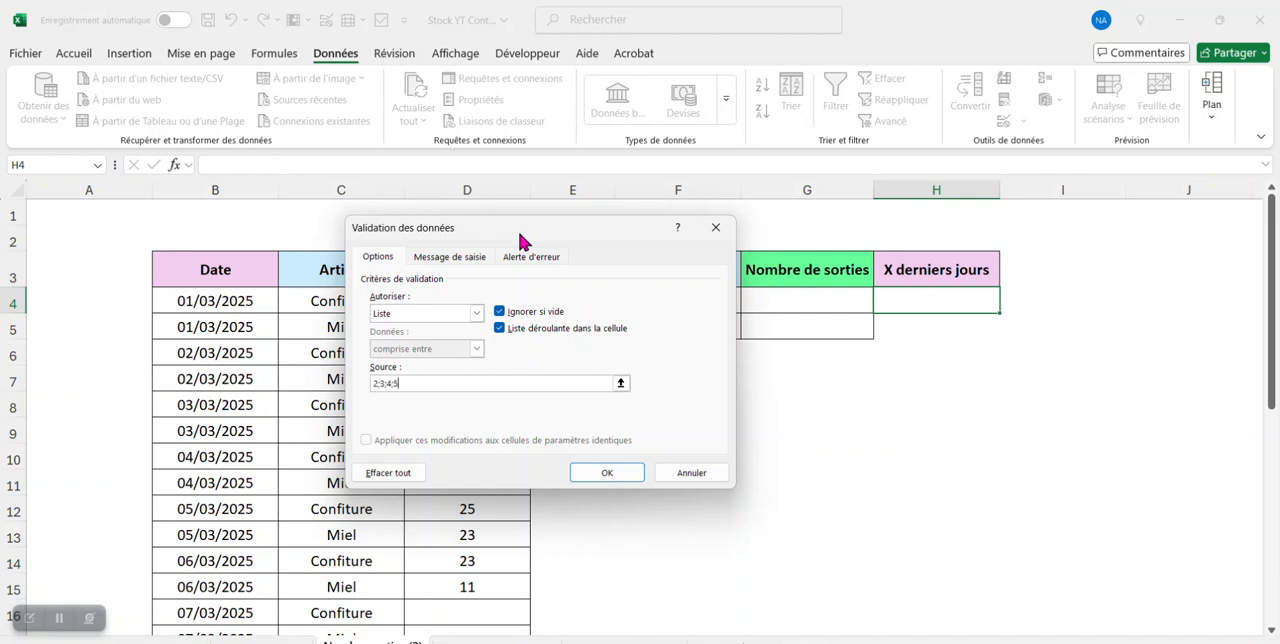
pyautogui.click(628, 473)
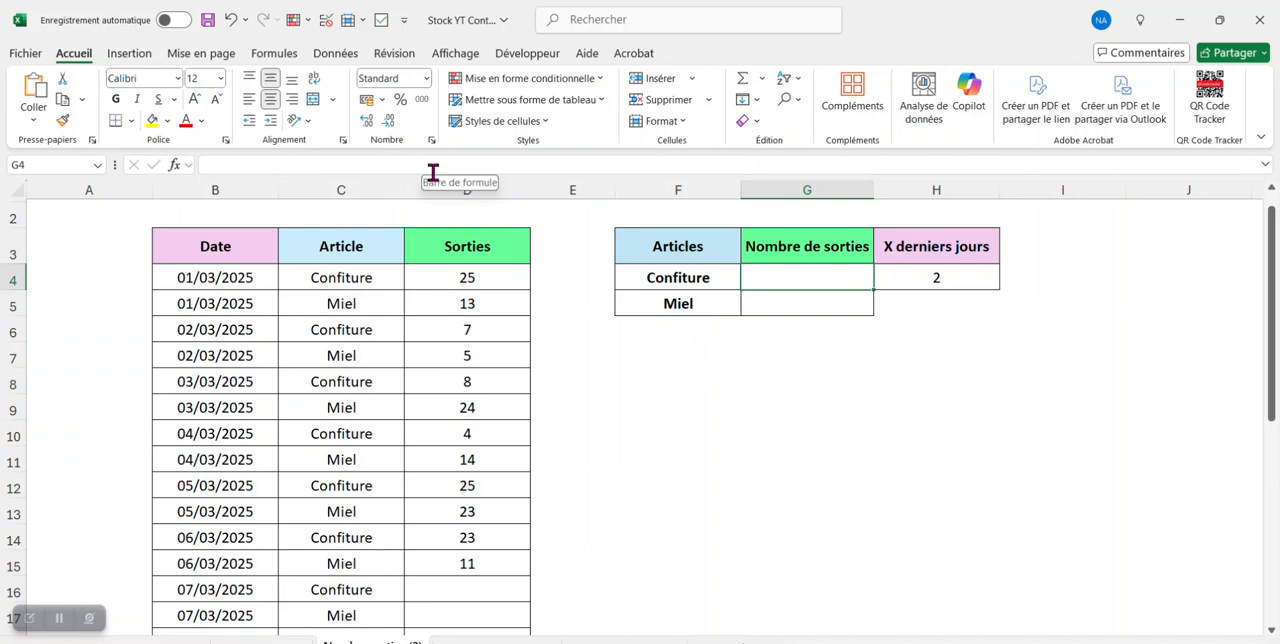
# - Begin the Nombre de sorties formula for Confiture in G4 with =somme(prendre(filtre(
pyautogui.click(433, 170)
pyautogui.write('=')
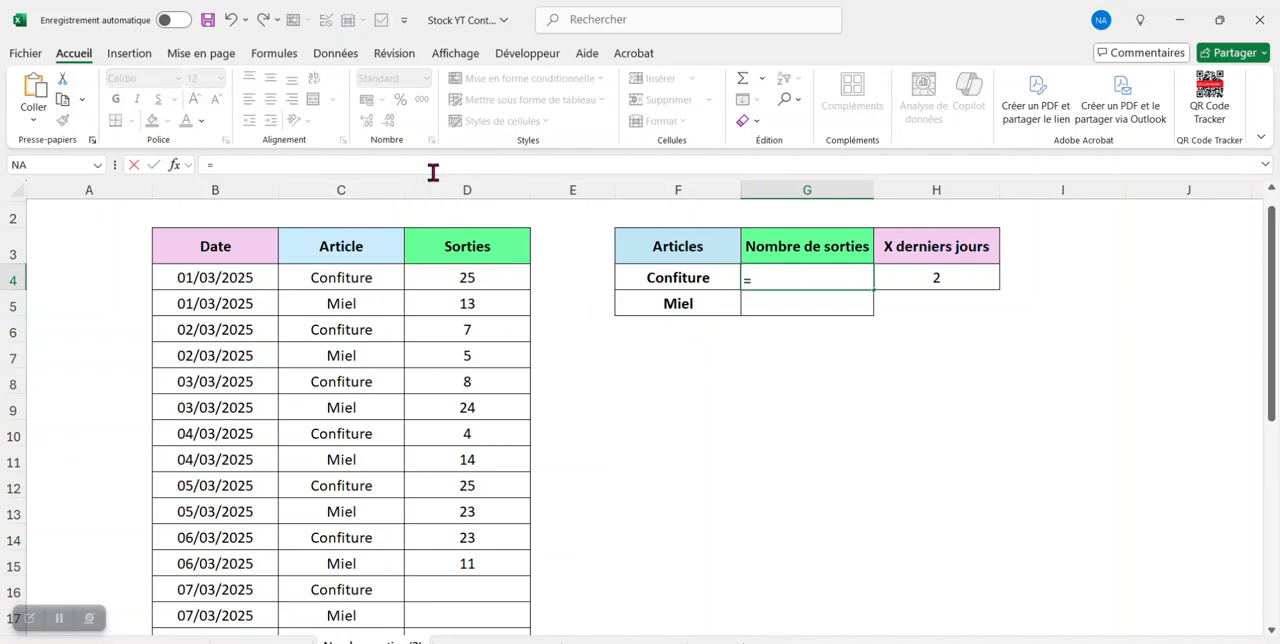
pyautogui.write('somme')
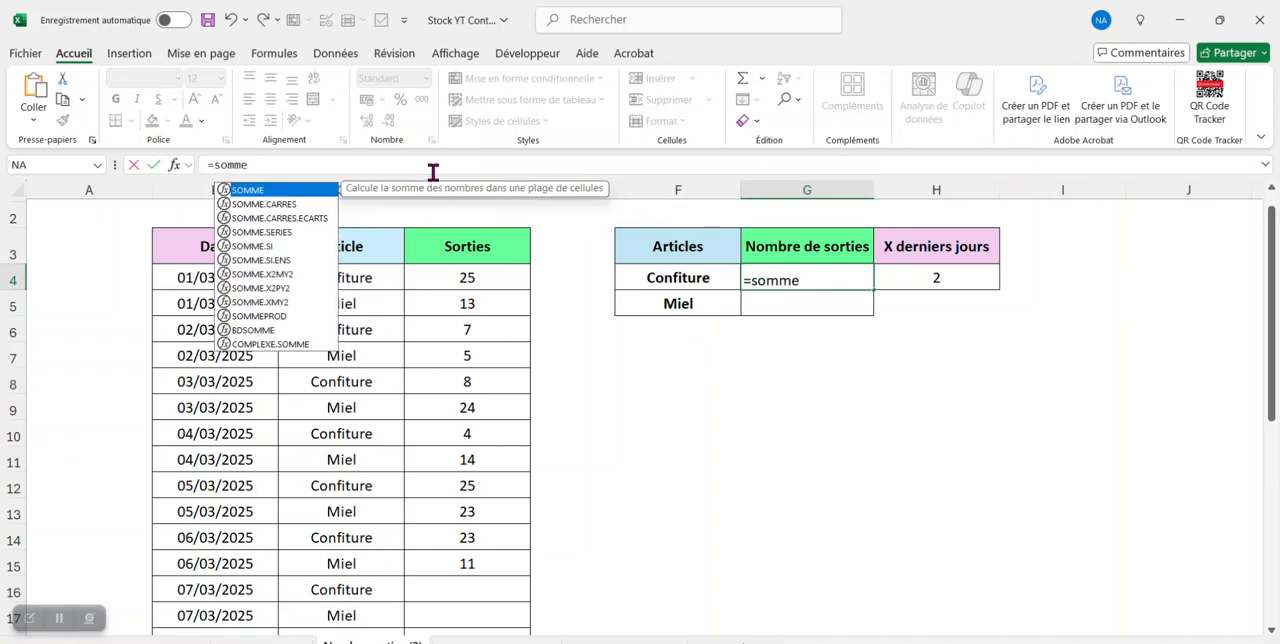
pyautogui.write('(')
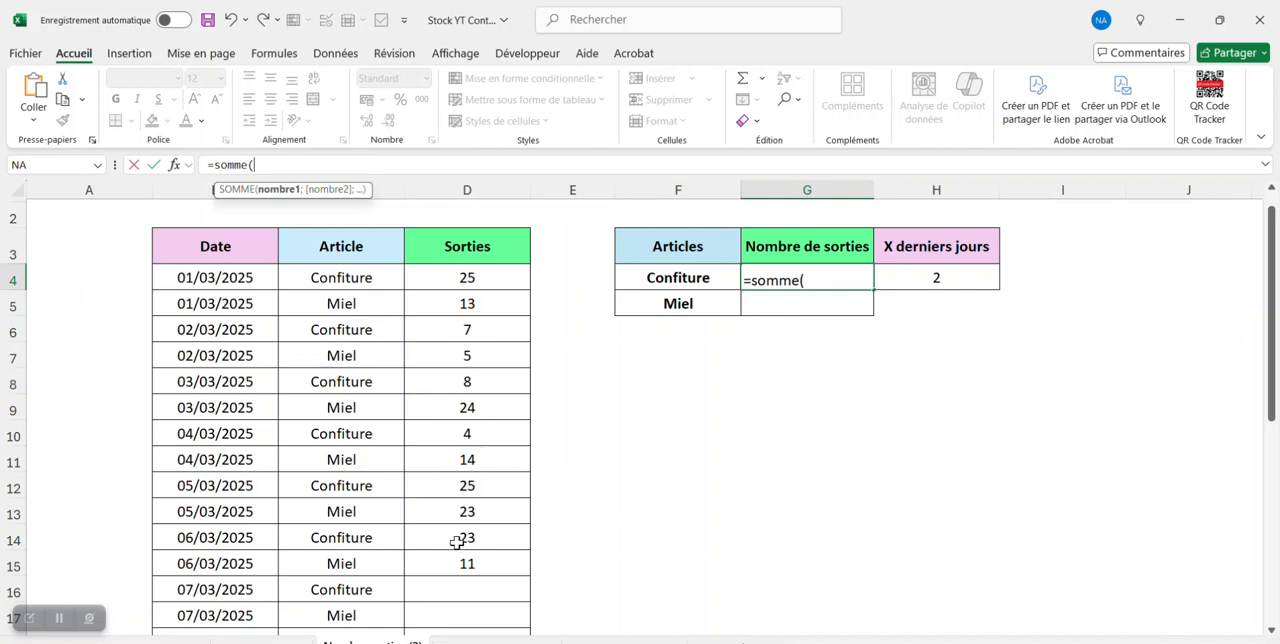
pyautogui.write('prendre')
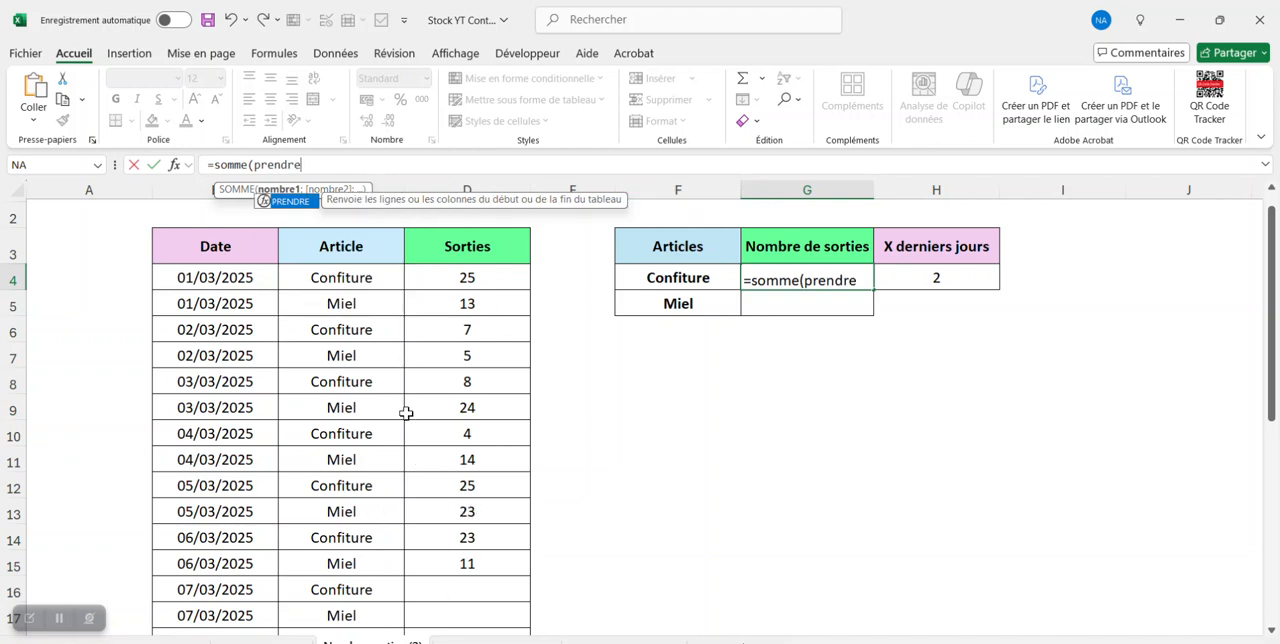
pyautogui.write('(')
pyautogui.scroll(1, 490, 355)
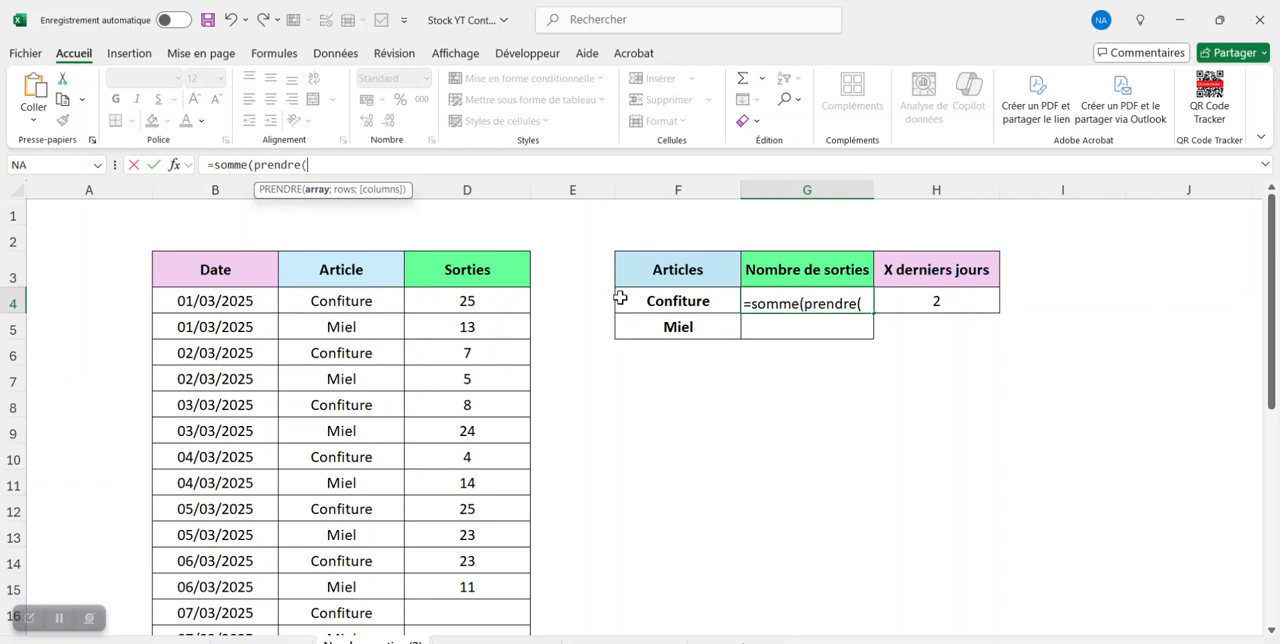
pyautogui.write('filt')
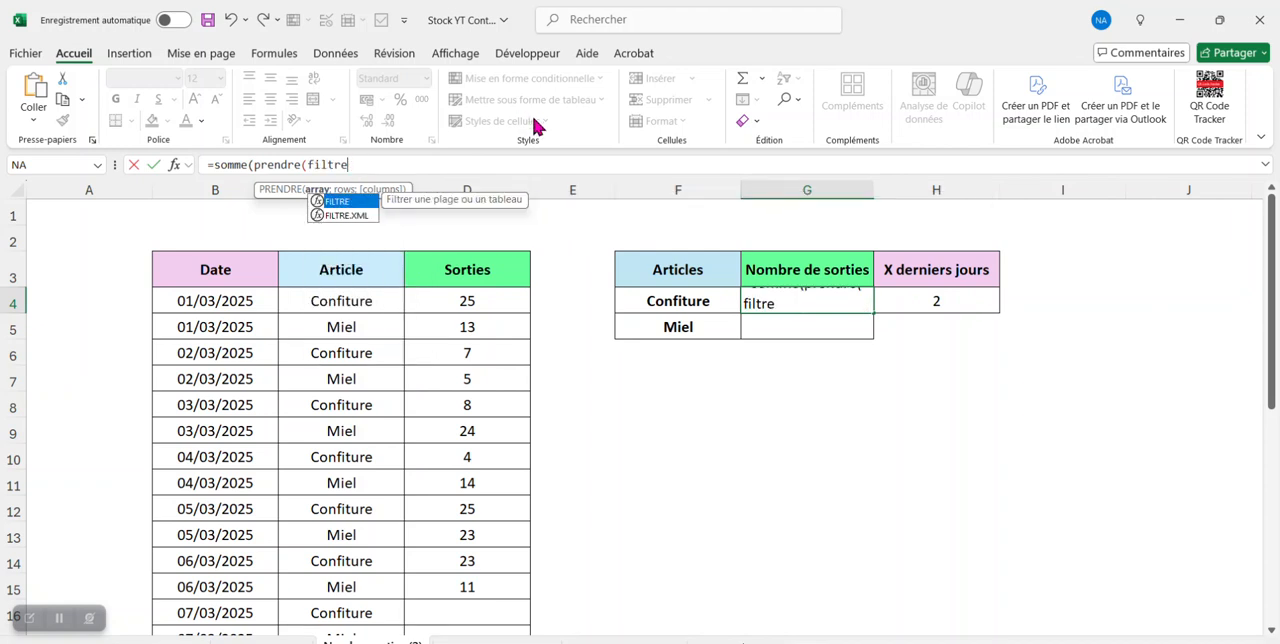
pyautogui.write('re(')
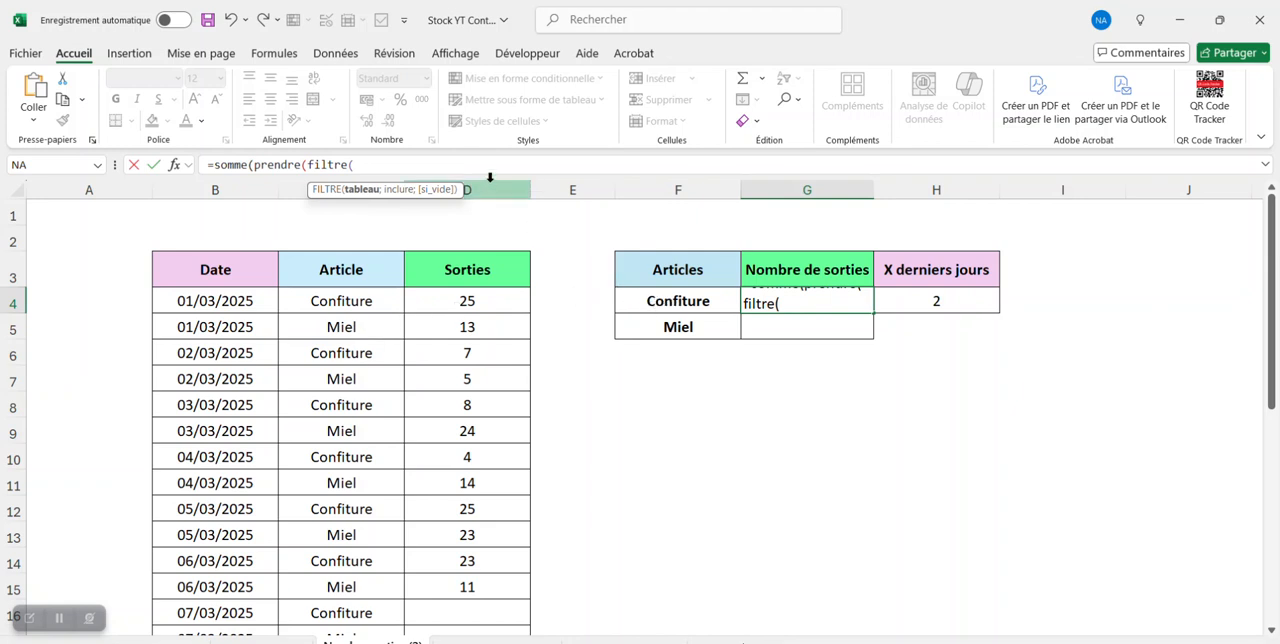
# - Nest CHOISIRCOLS and an inner FILTRE over the whole data range B4:D23 as the outer FILTRE's array
pyautogui.write('choi')
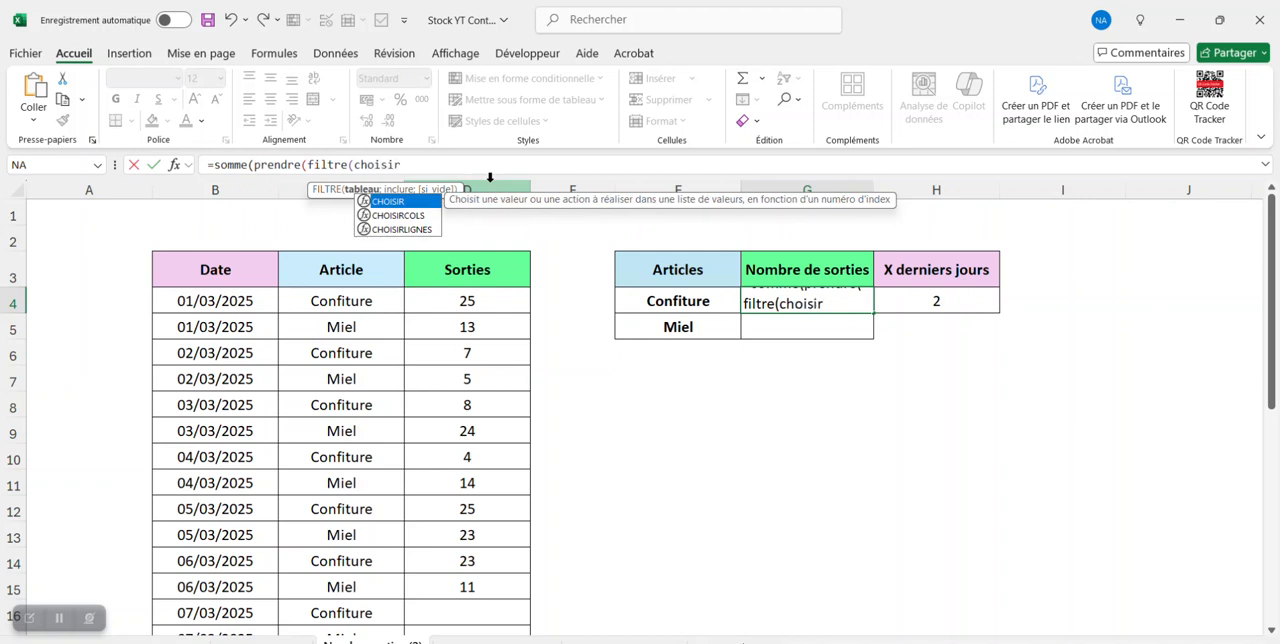
pyautogui.write('sir')
pyautogui.doubleClick(434, 218)
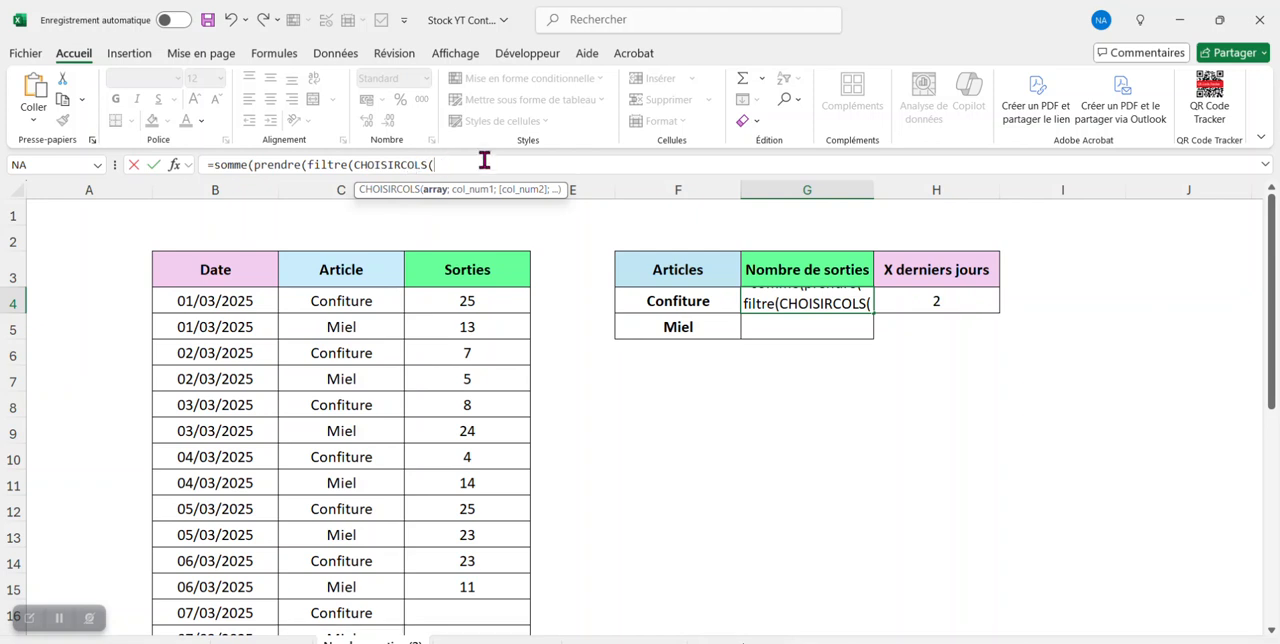
pyautogui.write('filtre(')
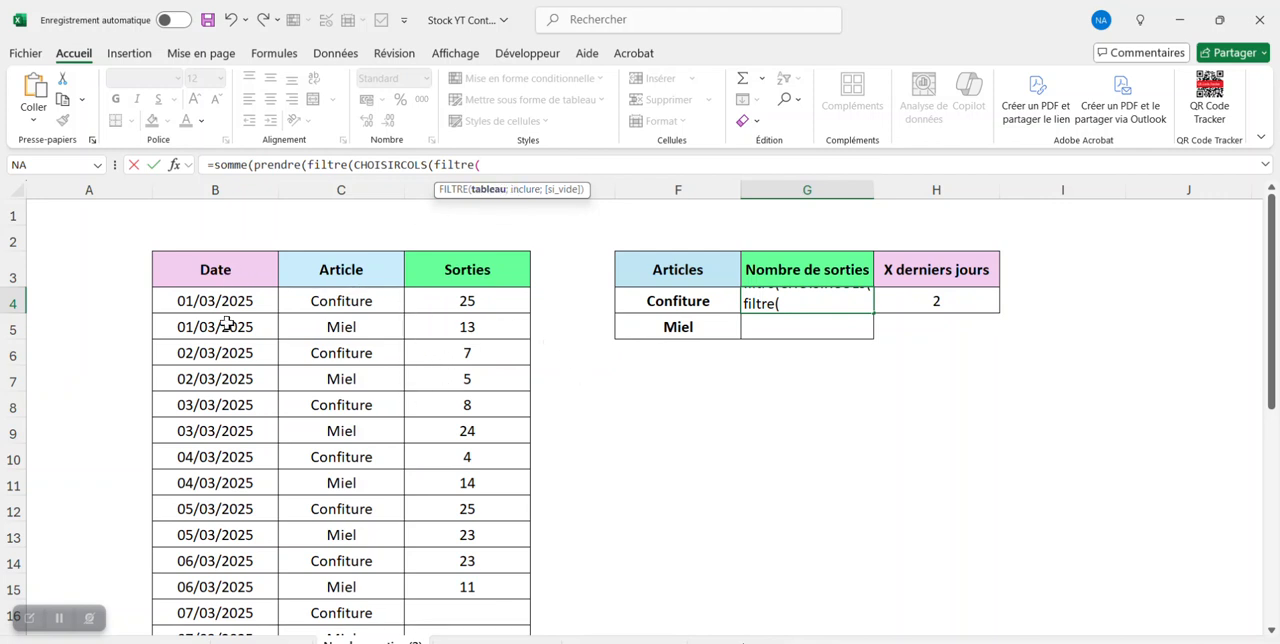
pyautogui.moveTo(223, 310); pyautogui.dragTo(509, 574)
pyautogui.write(';')
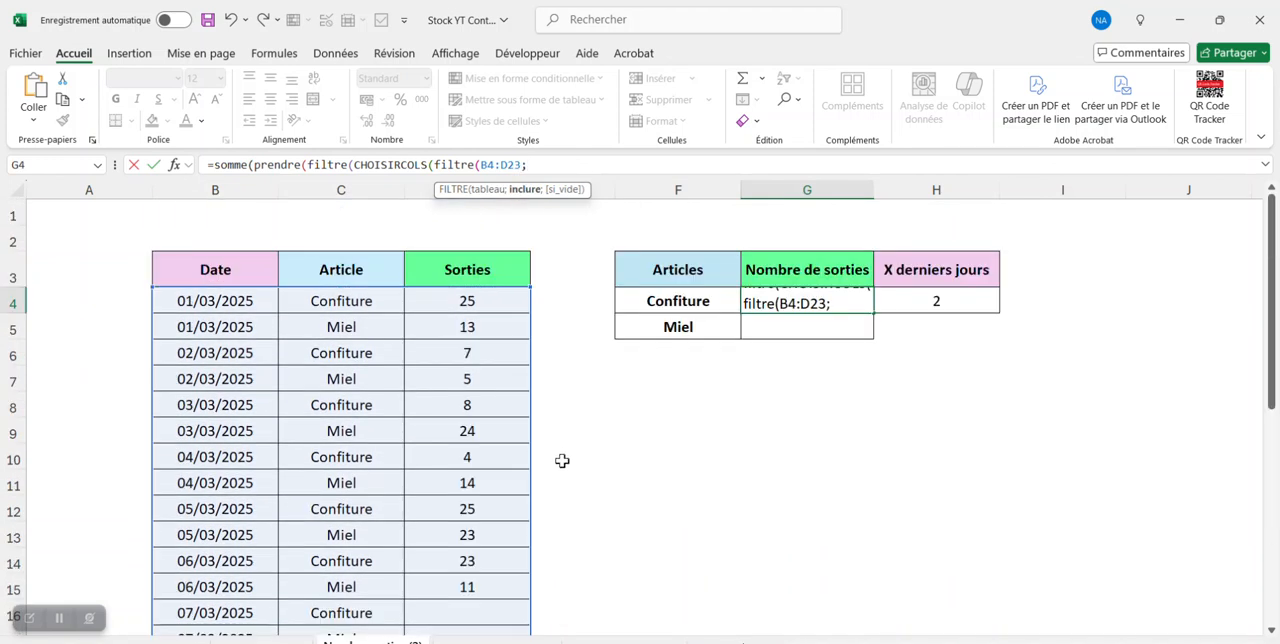
# - Complete the inner FILTRE with condition C4:C23=F4 and "" if empty, and make CHOISIRCOLS return column 3
pyautogui.scroll(-1, 514, 214)
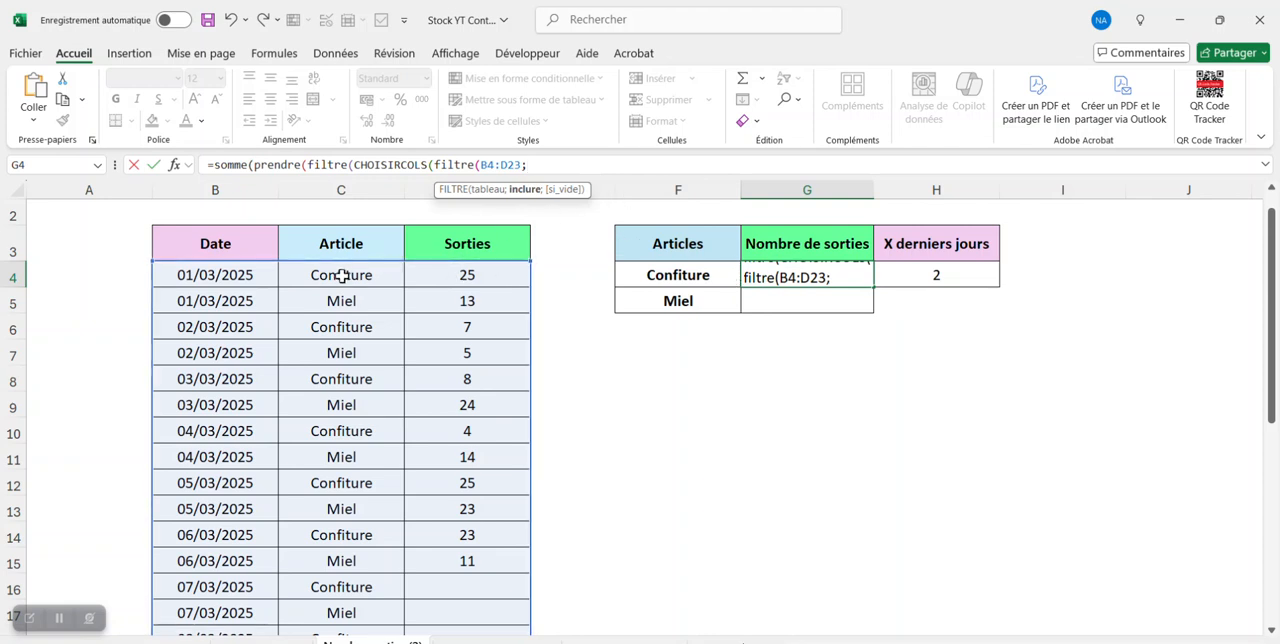
pyautogui.moveTo(355, 277)
pyautogui.mouseDown()
pyautogui.moveTo(355, 590)
pyautogui.moveTo(366, 264)
pyautogui.moveTo(367, 281)
pyautogui.mouseUp()
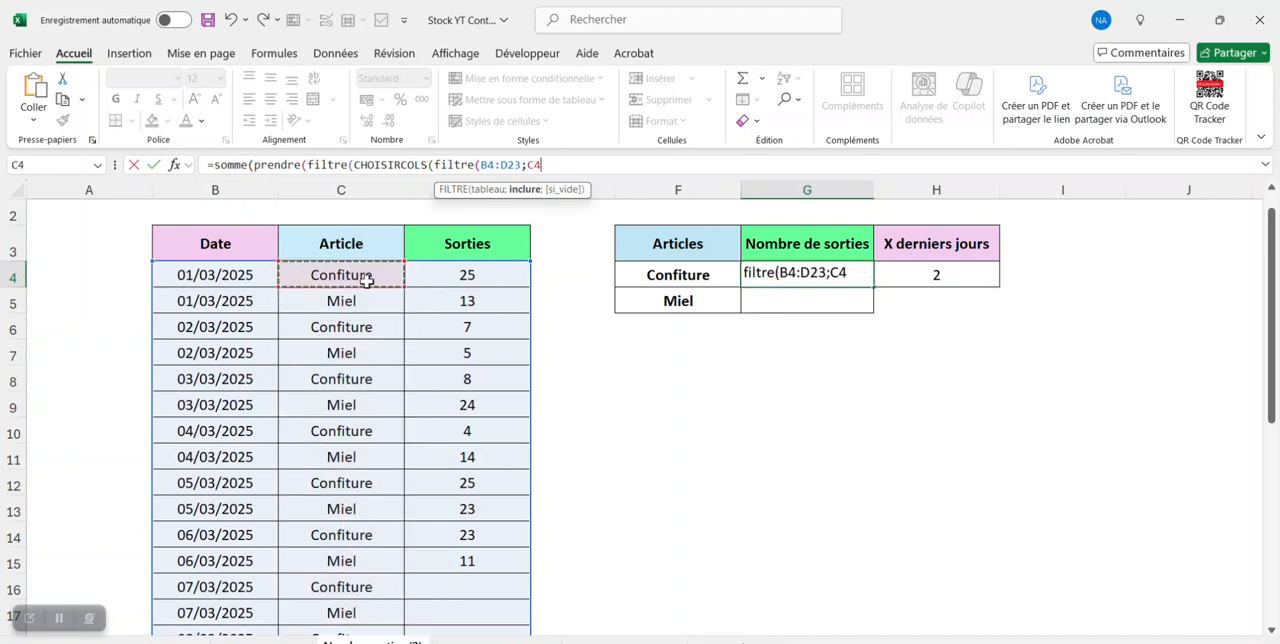
pyautogui.hotkey('ctrl', 'shift', 'Down')
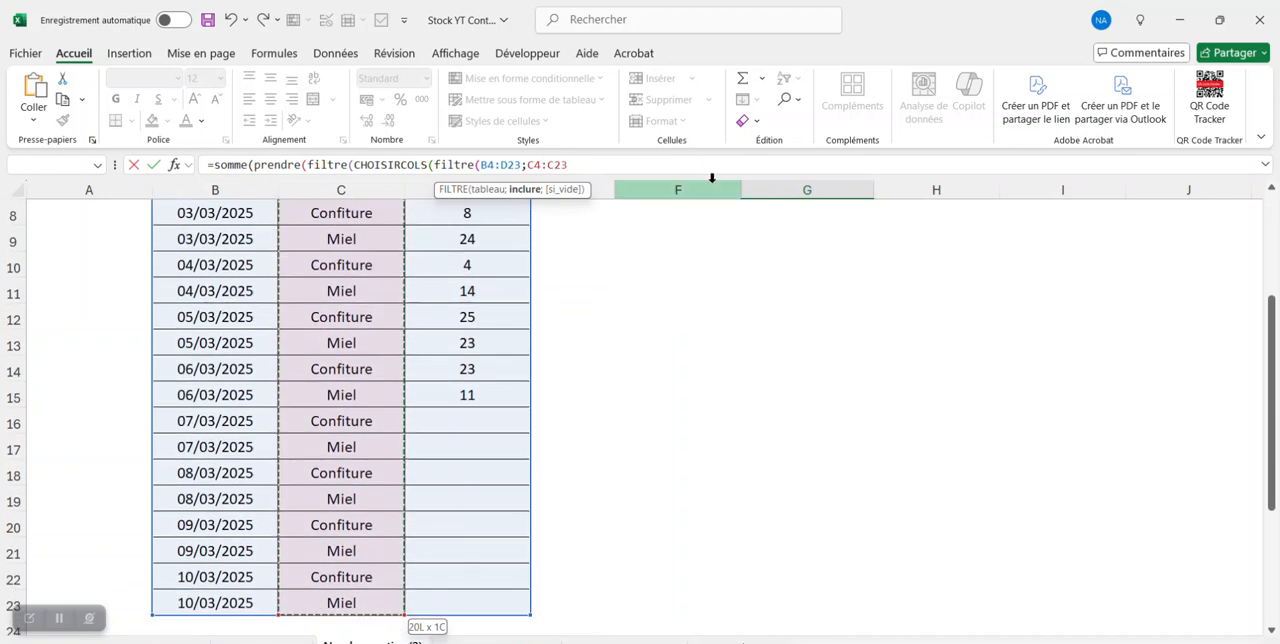
pyautogui.write('=')
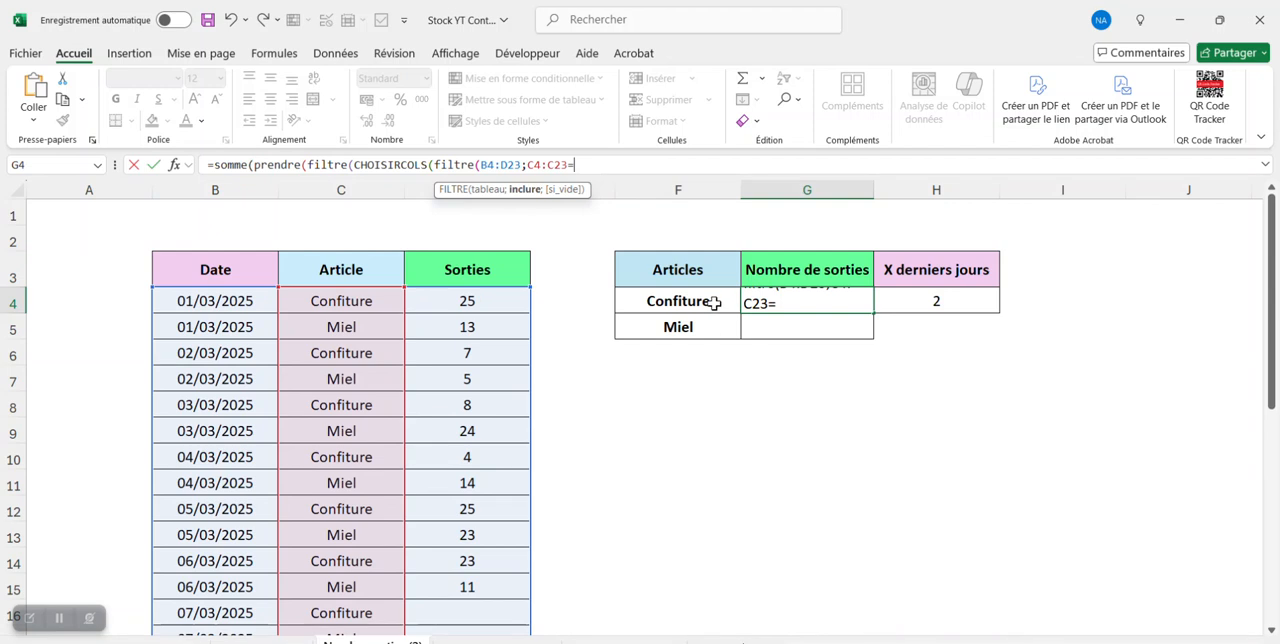
pyautogui.click(712, 301)
pyautogui.write(';"");3')
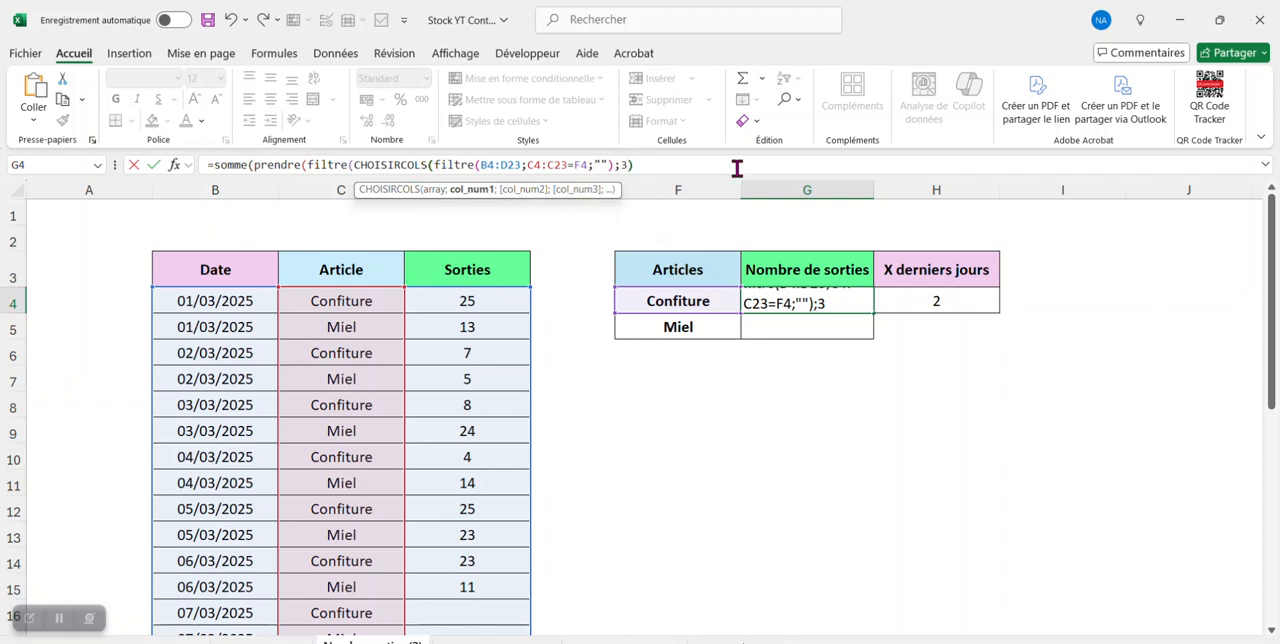
pyautogui.write(');')
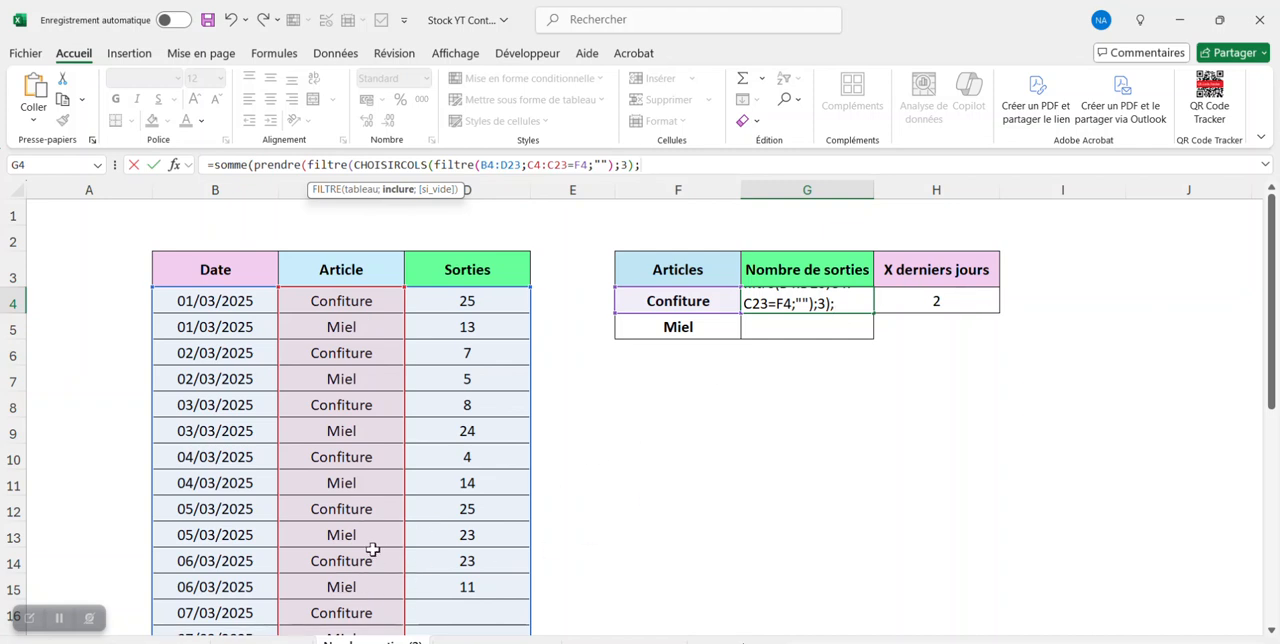
# - Start the outer FILTRE's include argument with CHOISIRCOLS and a nested FILTRE over the data range B4:D23
pyautogui.scroll(-2, 372, 549)
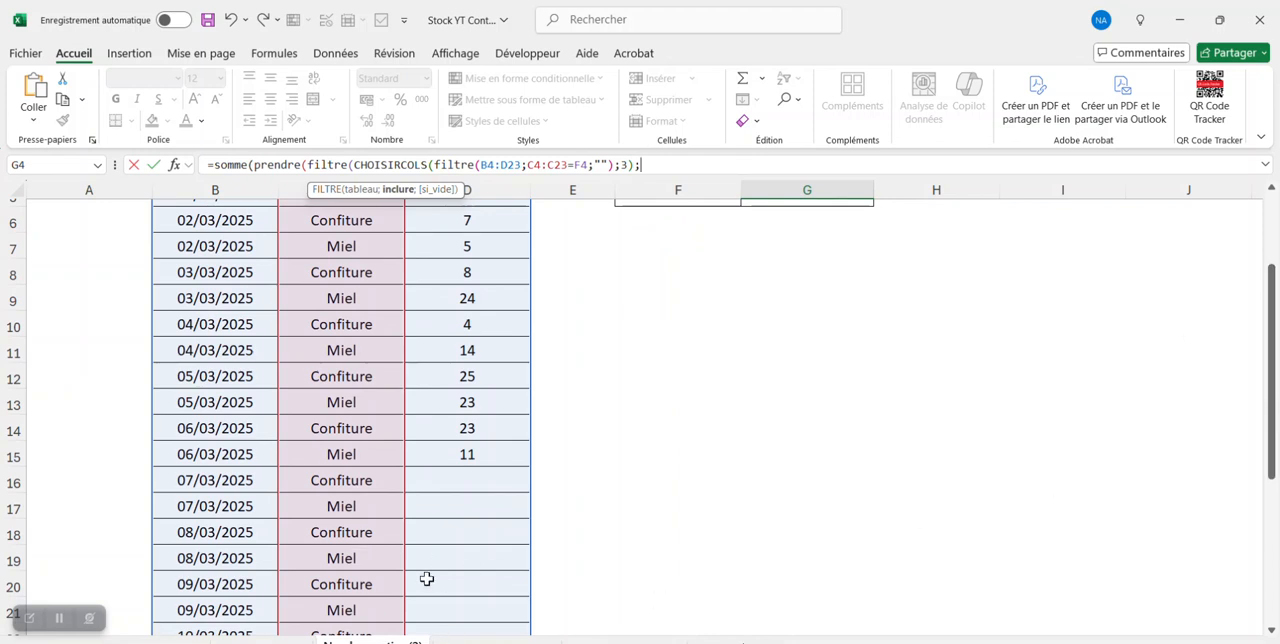
pyautogui.scroll(-1, 426, 579)
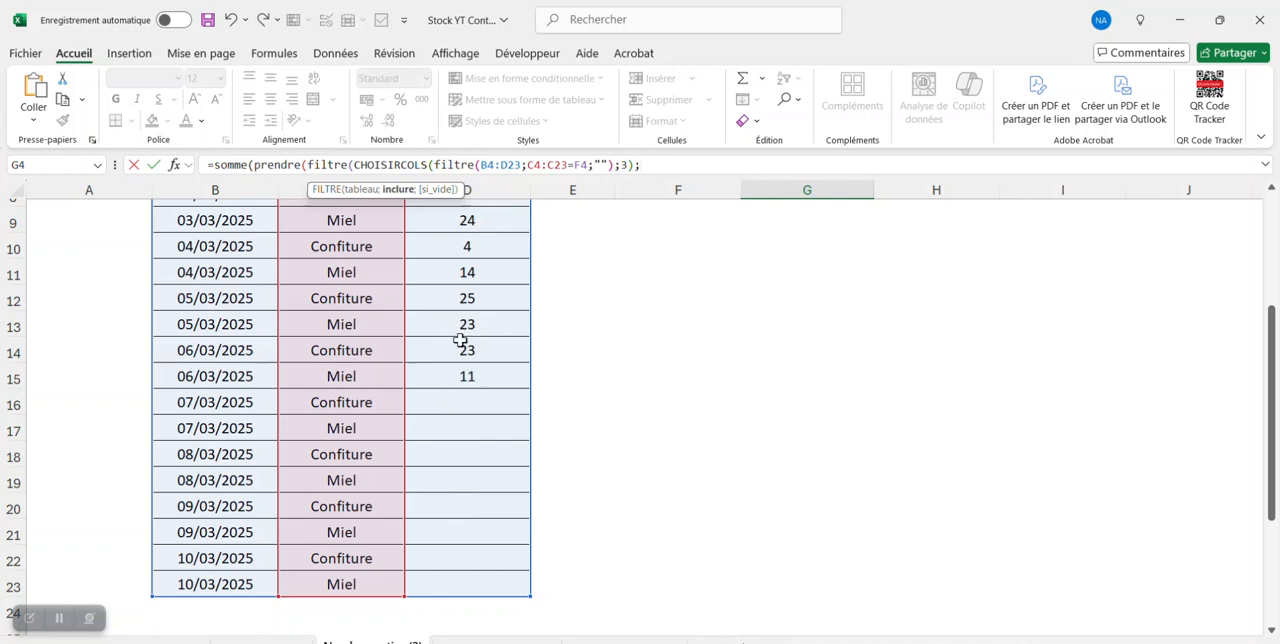
pyautogui.moveTo(1272, 364); pyautogui.dragTo(1278, 262)
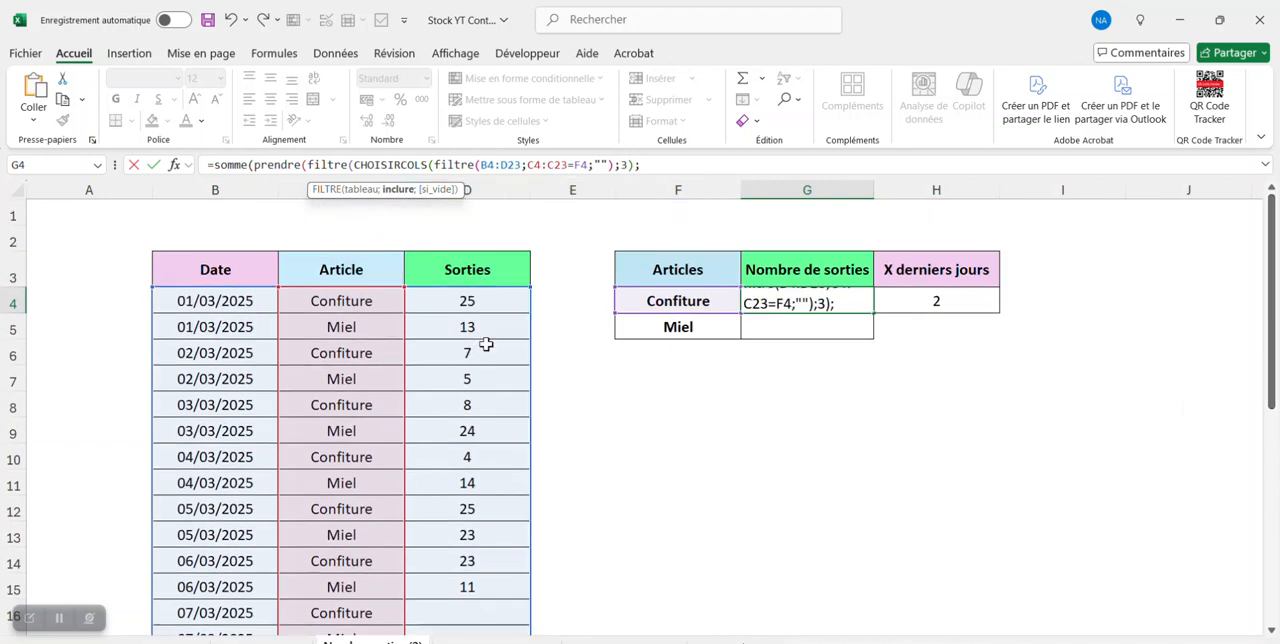
pyautogui.write('cho')
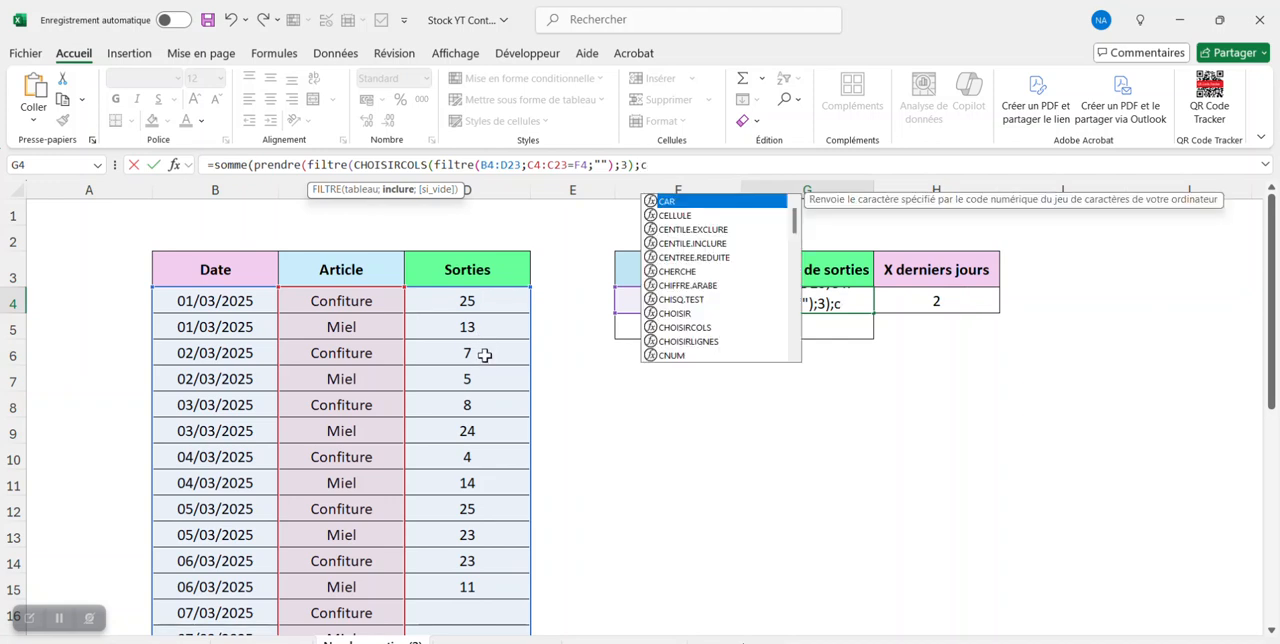
pyautogui.write('i')
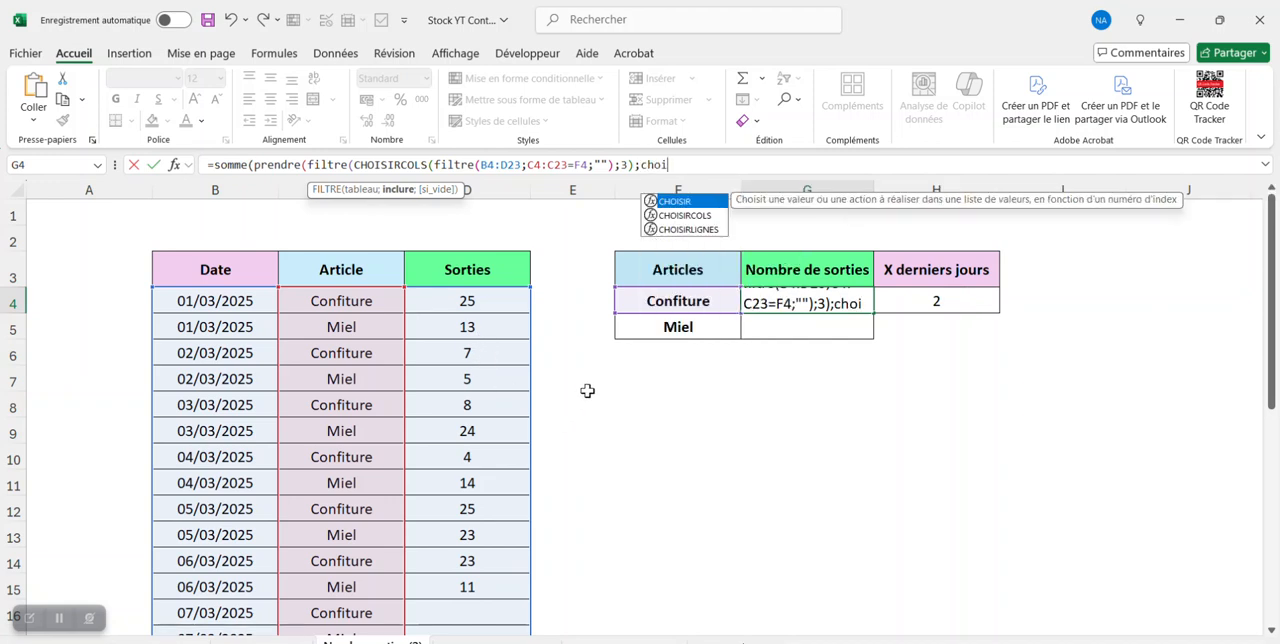
pyautogui.doubleClick(686, 216)
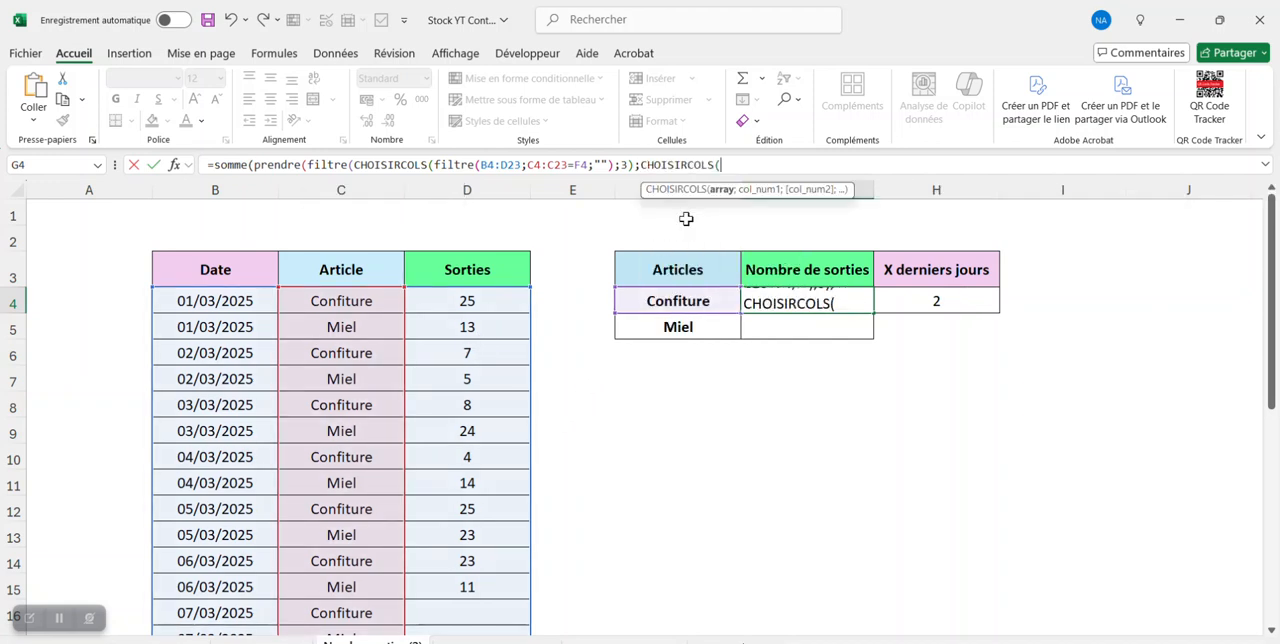
pyautogui.write('filtr')
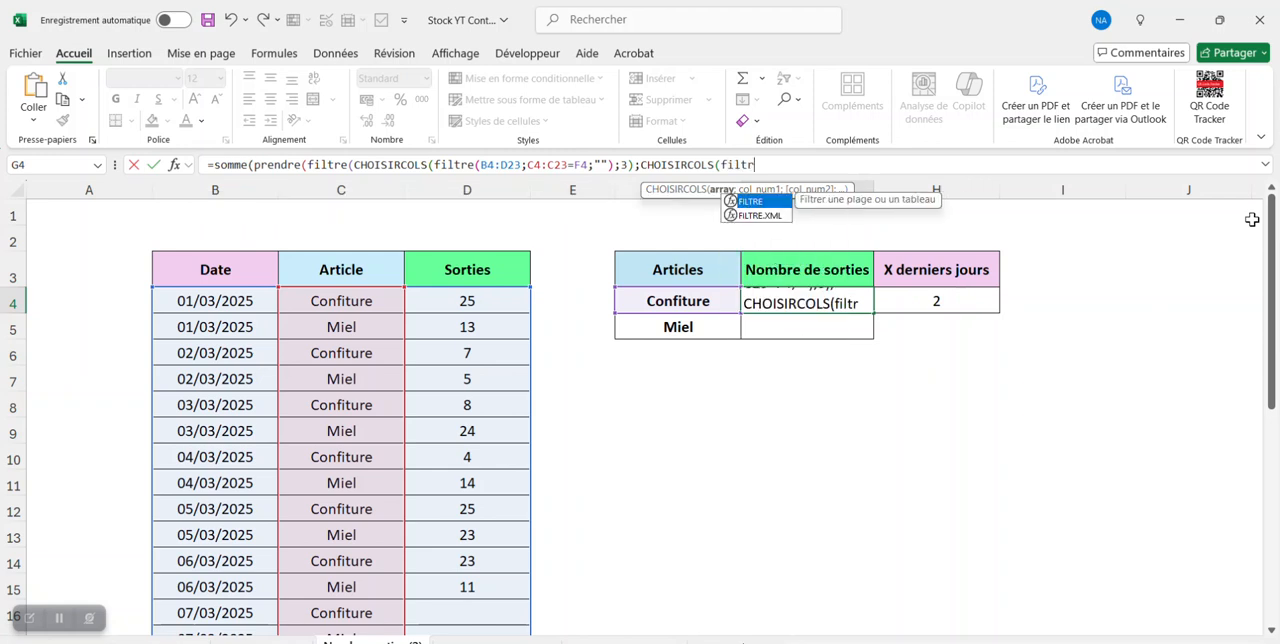
pyautogui.write('e(')
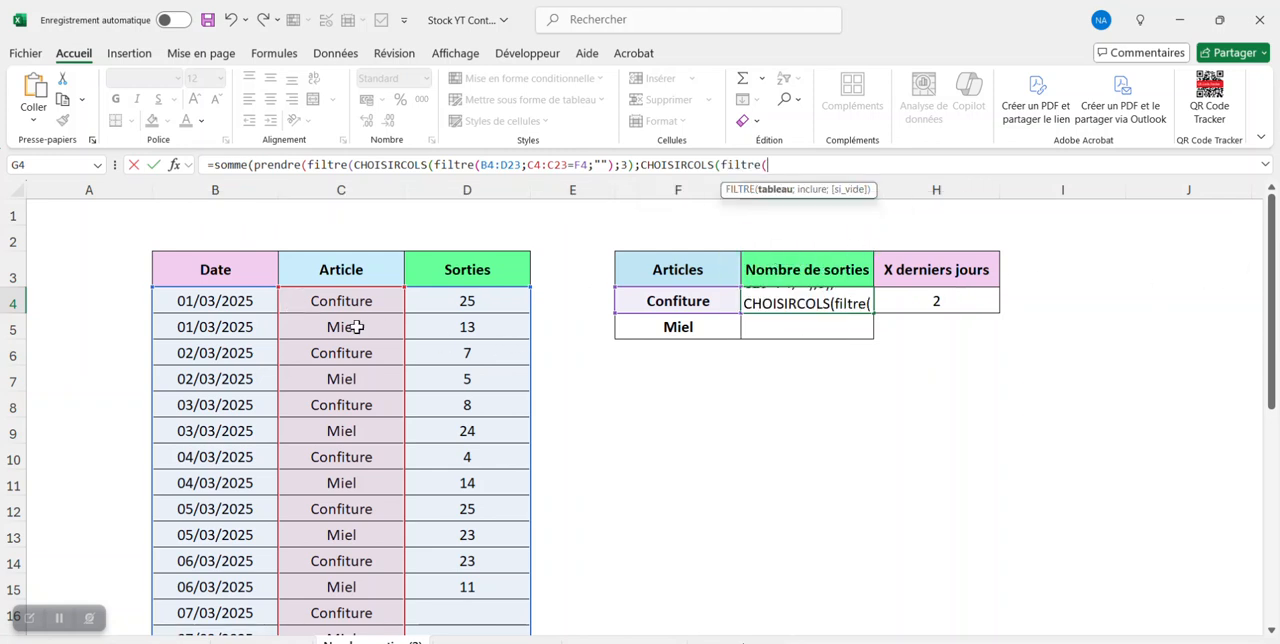
pyautogui.click(219, 301)
pyautogui.moveTo(219, 301); pyautogui.dragTo(491, 607)
pyautogui.write(';')
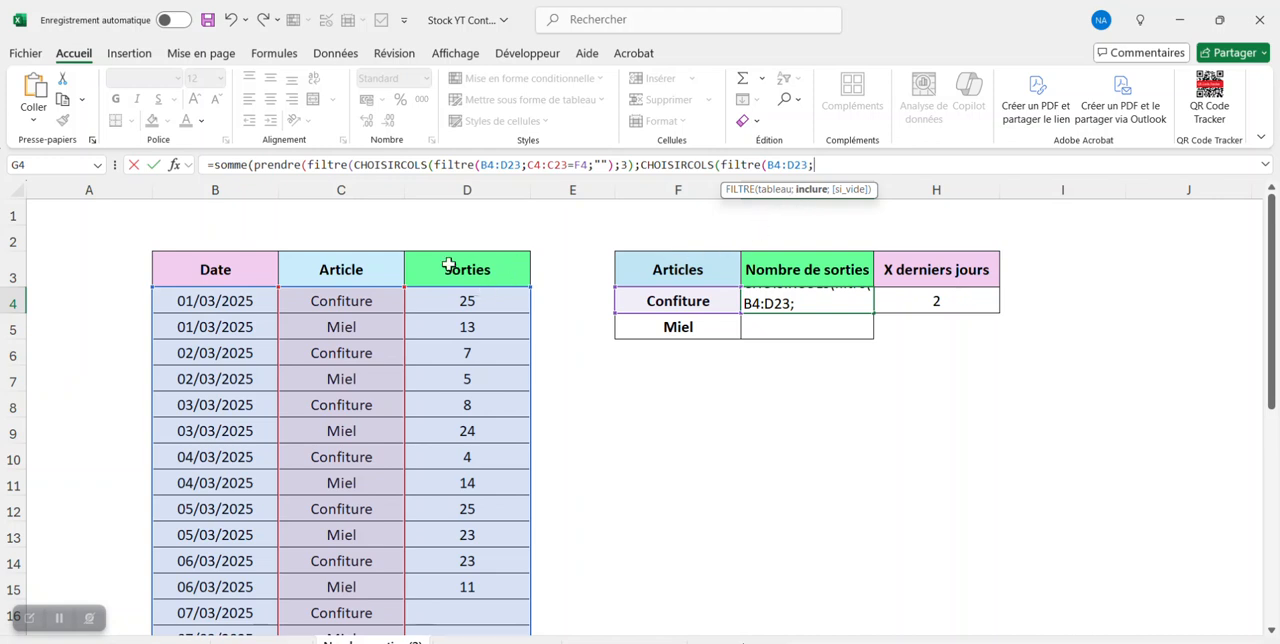
# - Complete this nested FILTRE with condition C4:C23=F4 and "" if empty, and make its CHOISIRCOLS return column 3
pyautogui.click(357, 299)
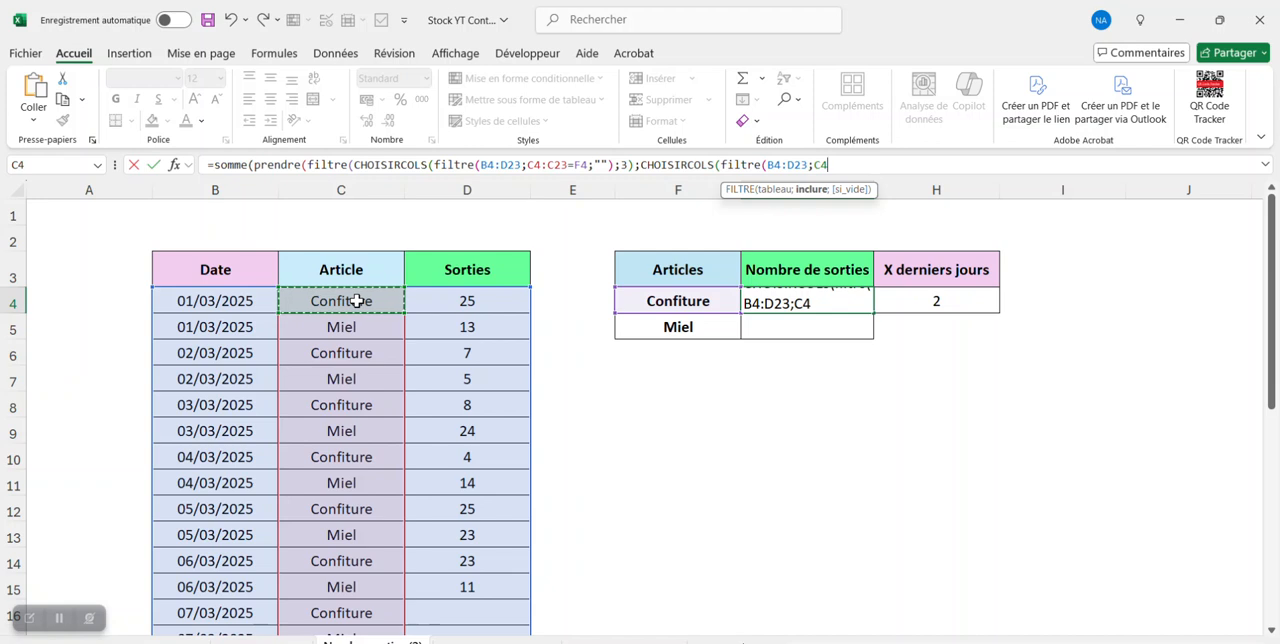
pyautogui.hotkey('ctrl', 'shift', 'Down')
pyautogui.click(901, 166)
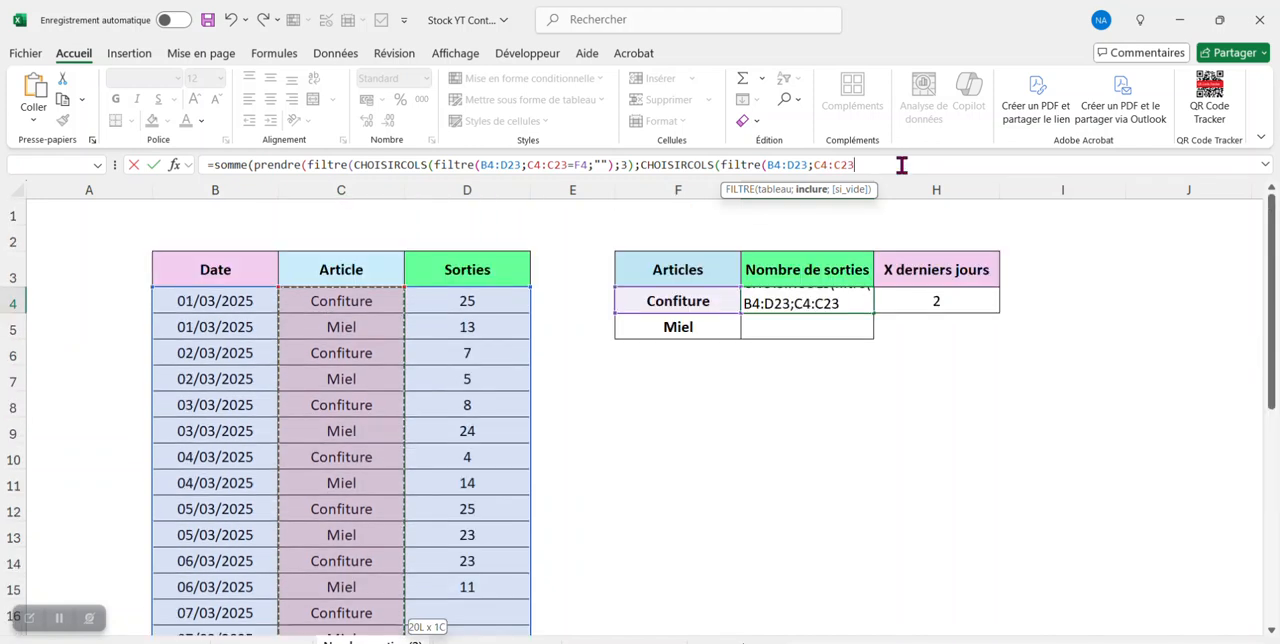
pyautogui.write('=')
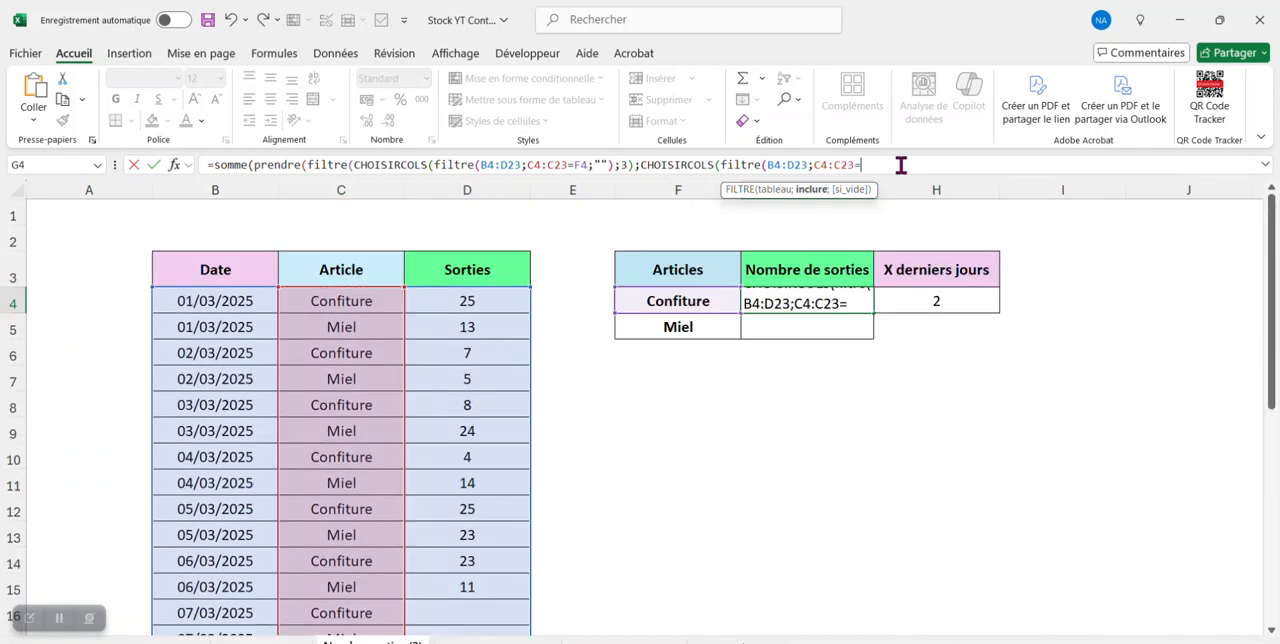
pyautogui.click(686, 297)
pyautogui.write(';""')
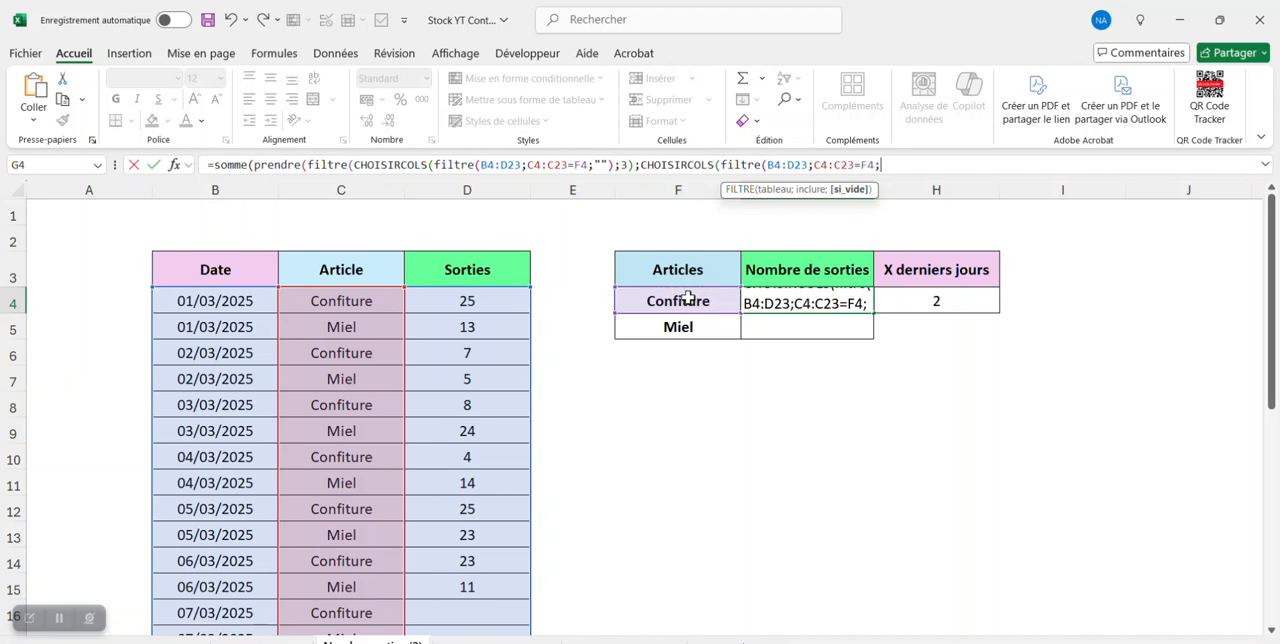
pyautogui.write(')')
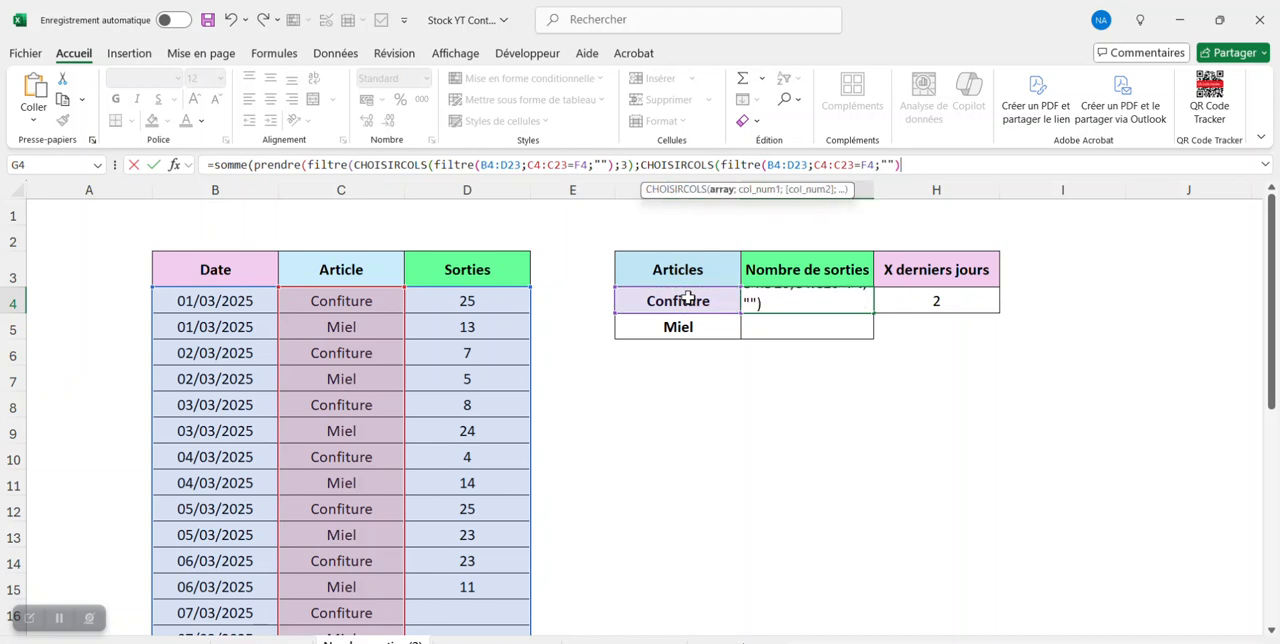
pyautogui.write(';')
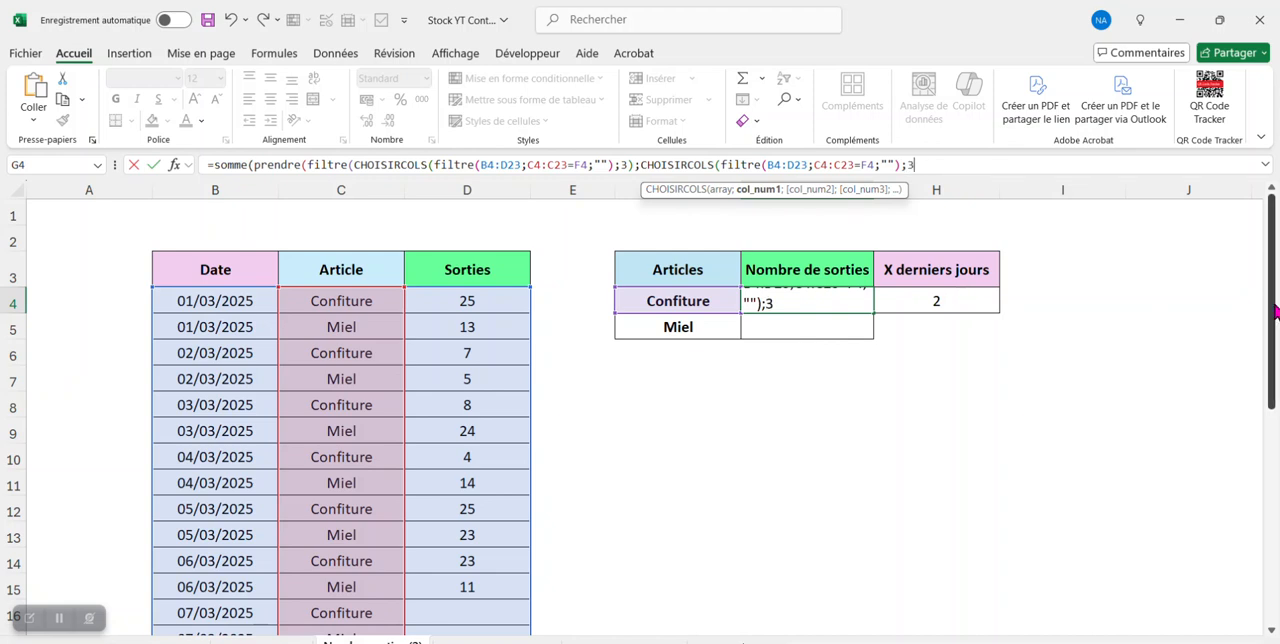
pyautogui.write('3)')
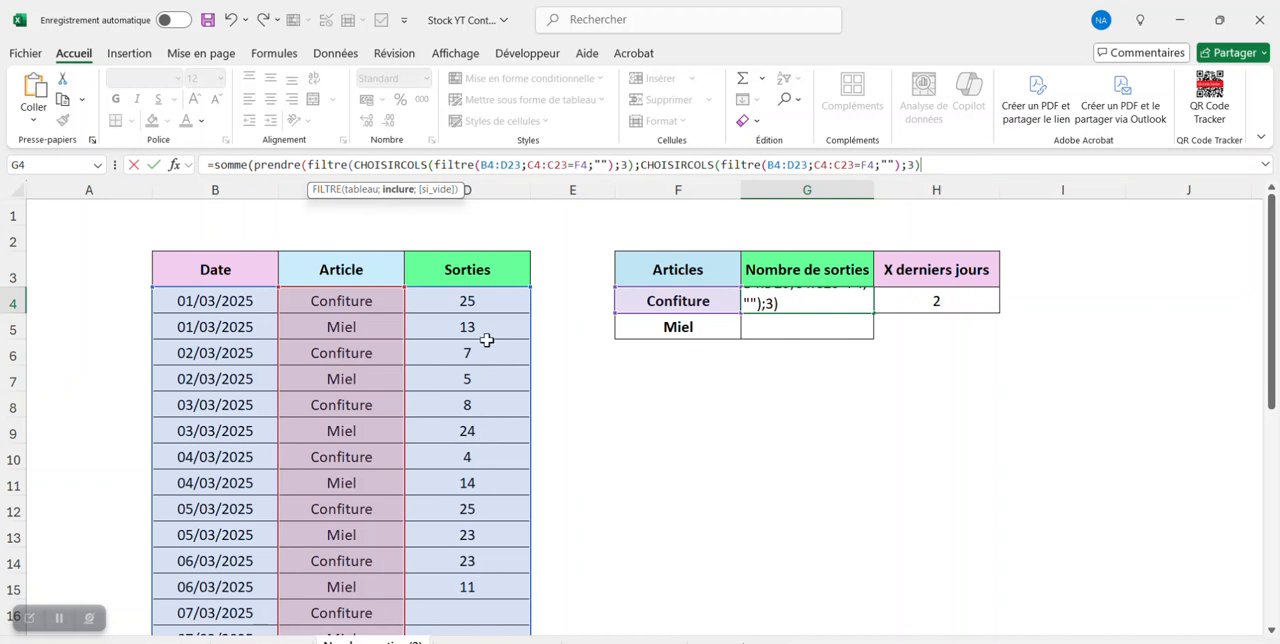
# - Make the outer FILTRE keep only non-empty quantities with <>"", return "" if empty, and close it
pyautogui.write('<>""')
pyautogui.write(';')
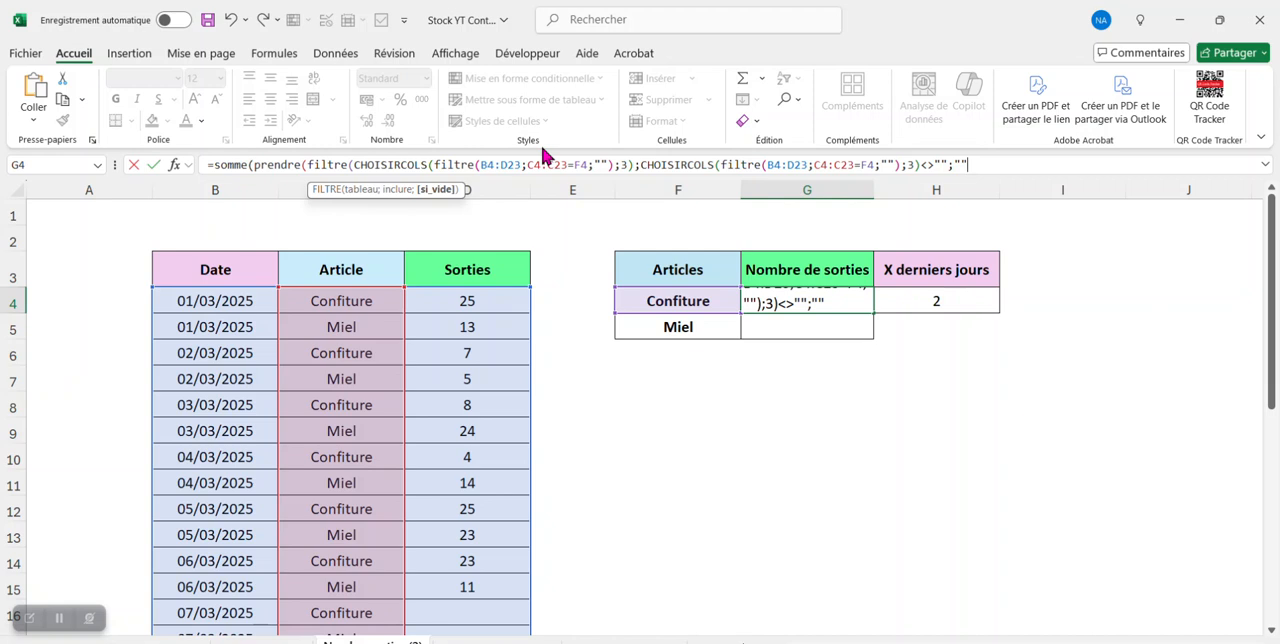
pyautogui.write('"")')
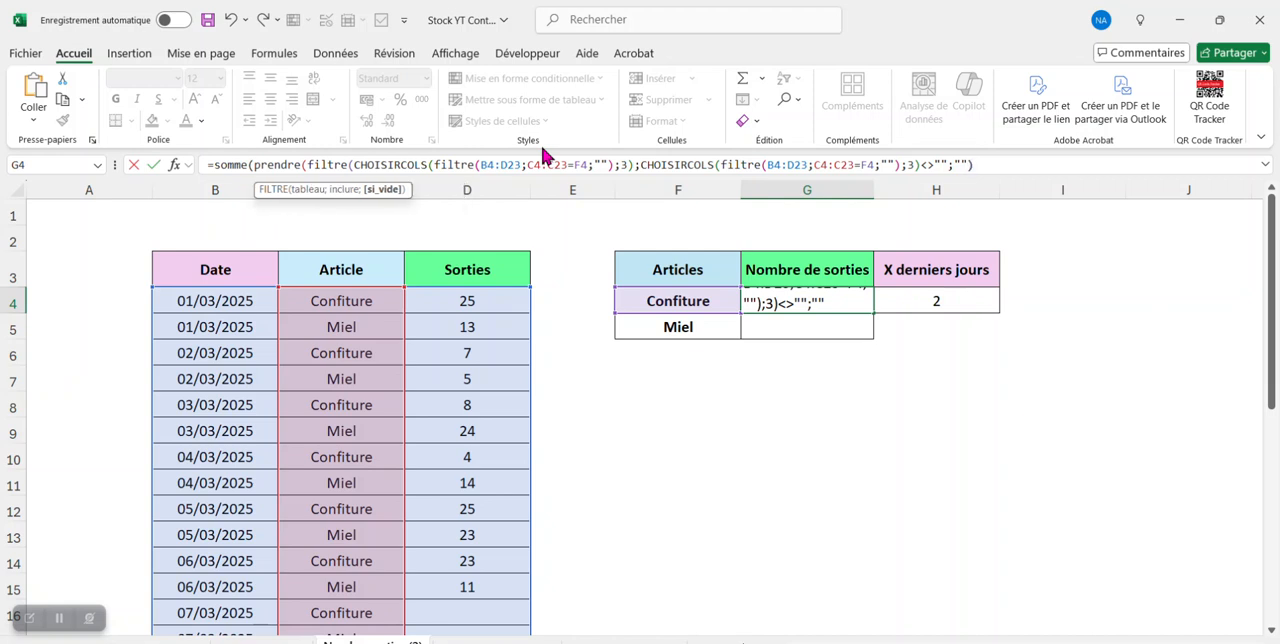
pyautogui.write(';-')
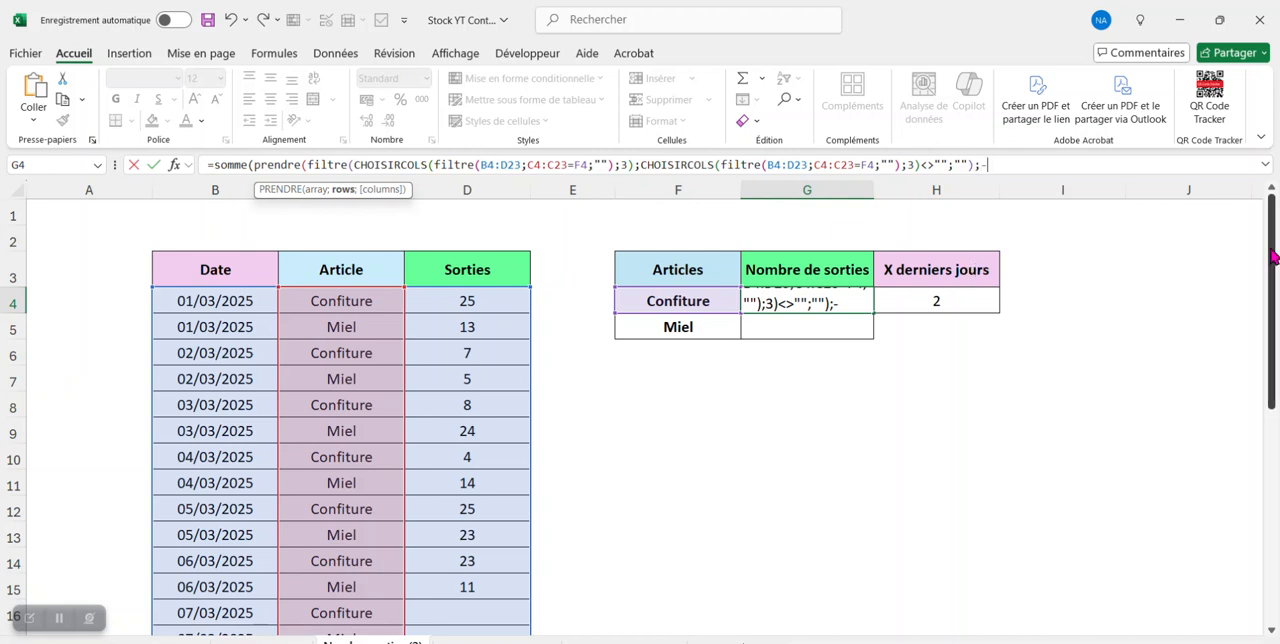
# - Give PRENDRE -H4 as its rows argument, close both PRENDRE and SOMME, and validate the G4 formula
pyautogui.click(963, 300)
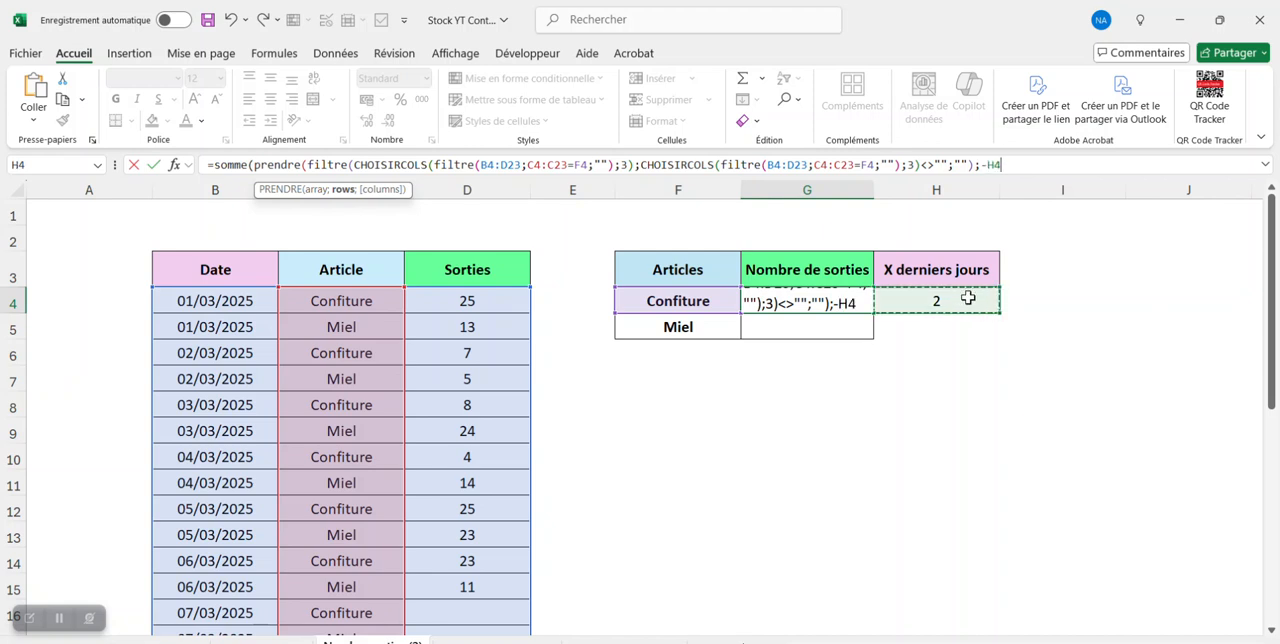
pyautogui.write(')')
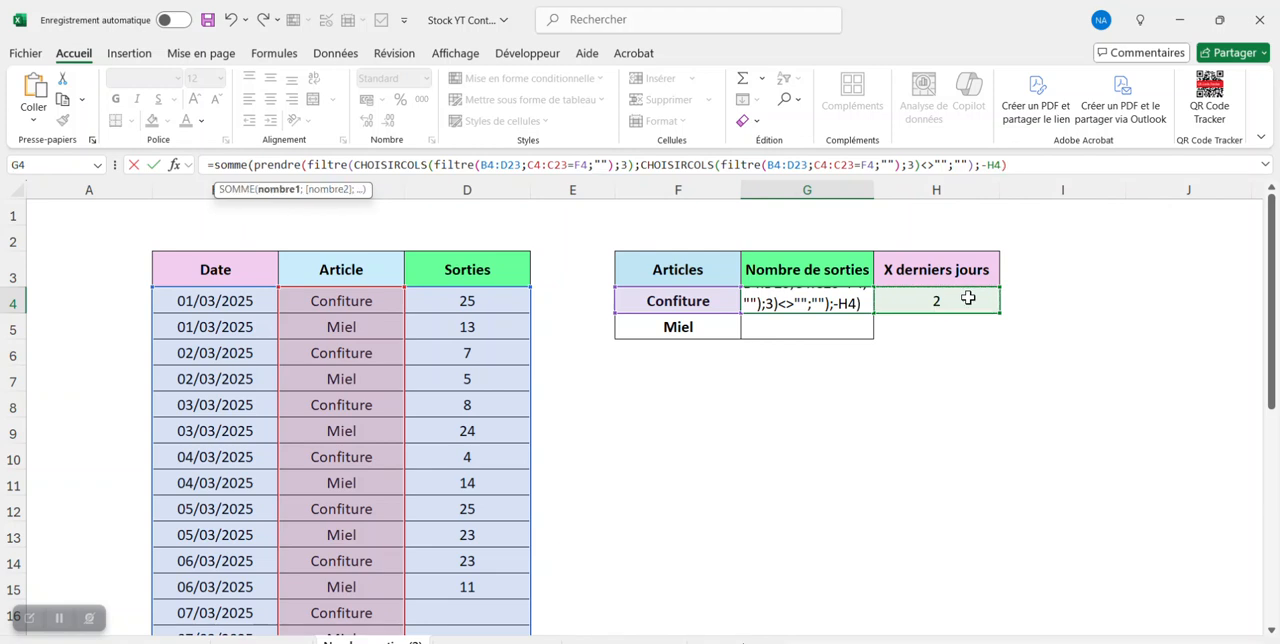
pyautogui.write(')')
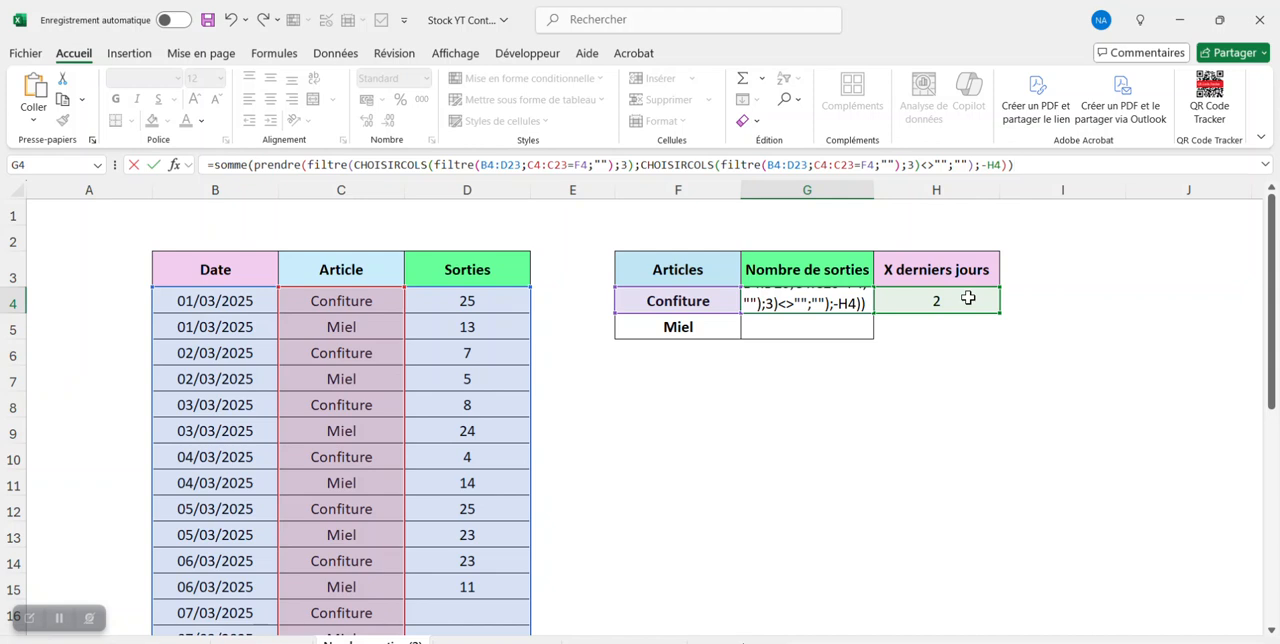
pyautogui.press('Return')
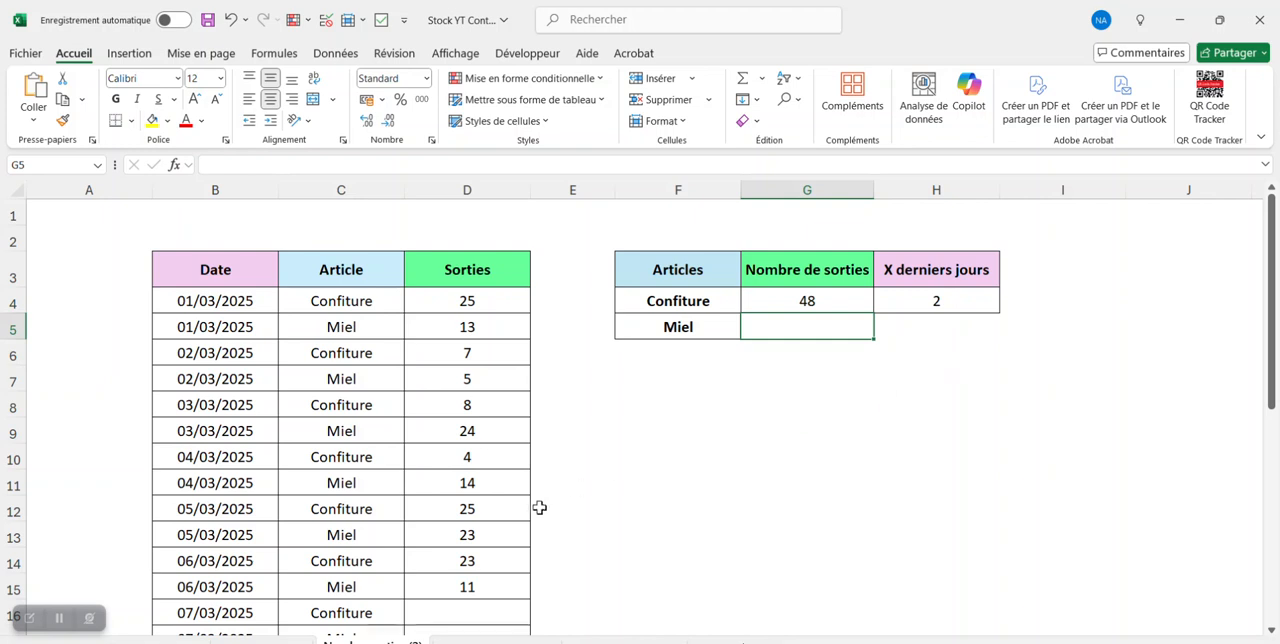
# - Check the Confiture result in G4 against the outgoing quantities of its last two days in D14 and D12
pyautogui.click(650, 558)
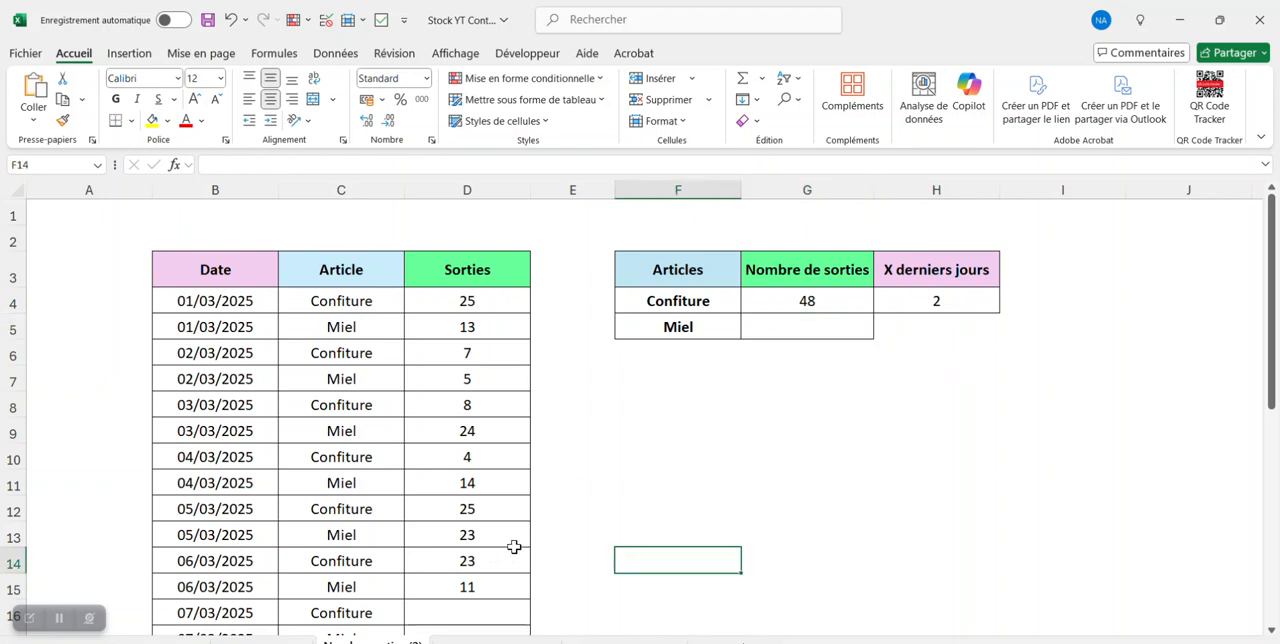
pyautogui.click(467, 556)
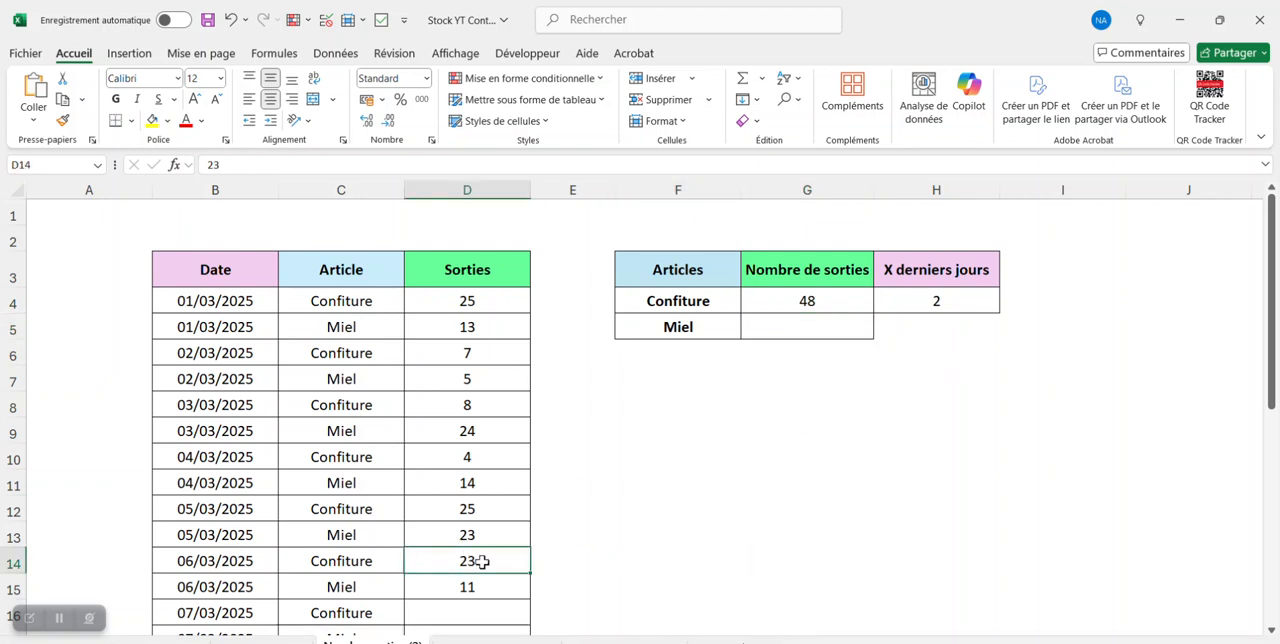
pyautogui.keyDown('ctrl'); pyautogui.click(497, 508); pyautogui.keyUp('ctrl')
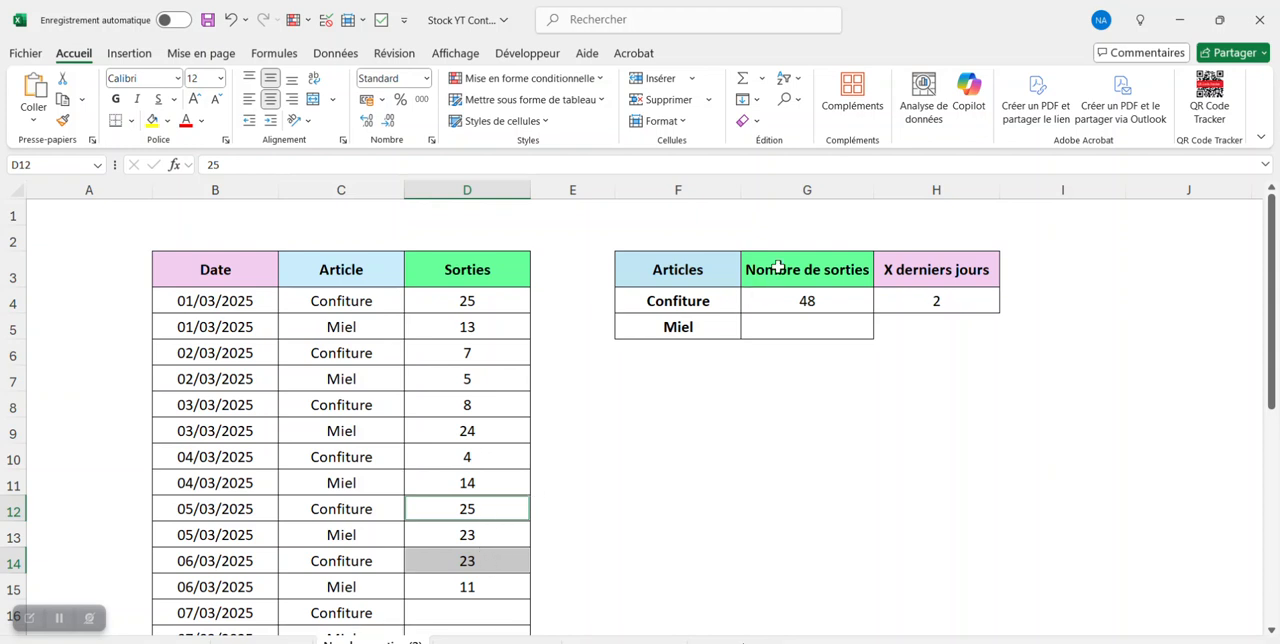
pyautogui.click(846, 301)
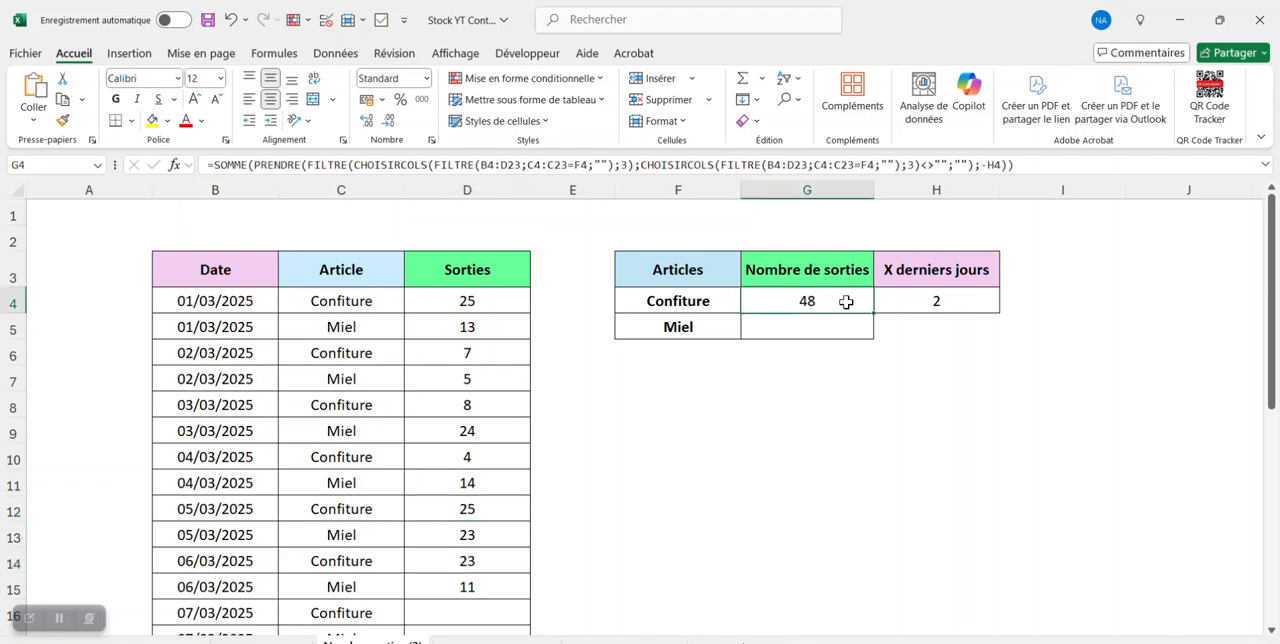
# - Choose 3 for X derniers jours in H4 and compare the total with Confiture's quantities in D14, D12 and D10
pyautogui.click(956, 304)
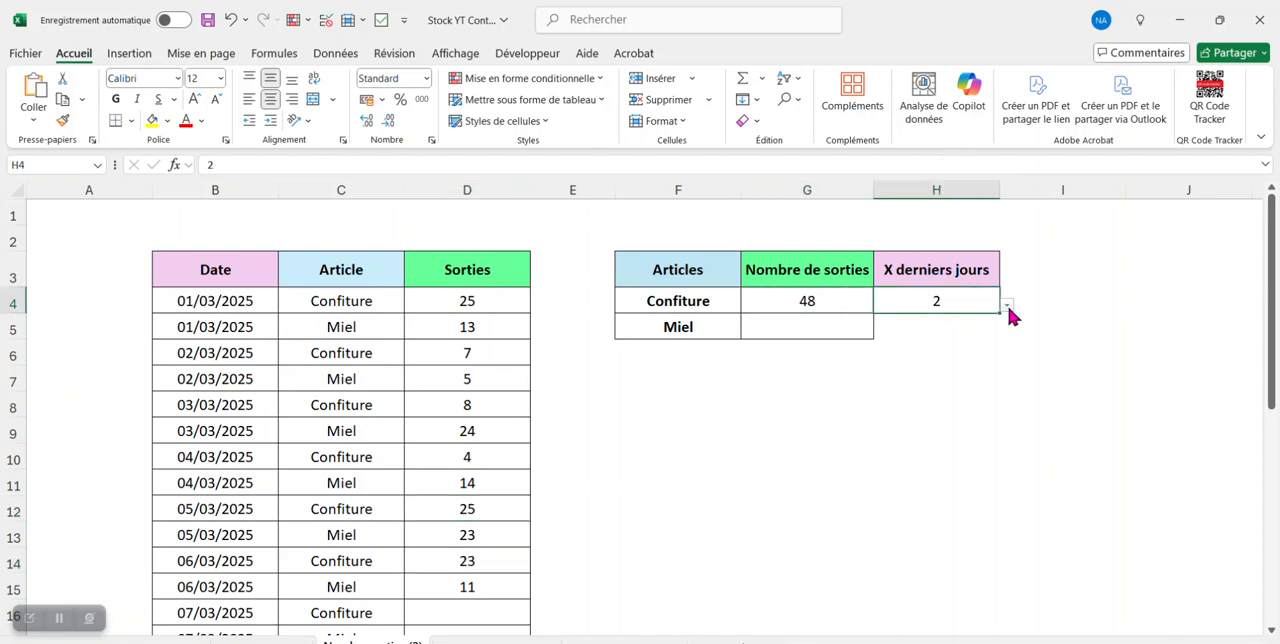
pyautogui.click(1006, 304)
pyautogui.click(984, 347)
pyautogui.click(486, 561)
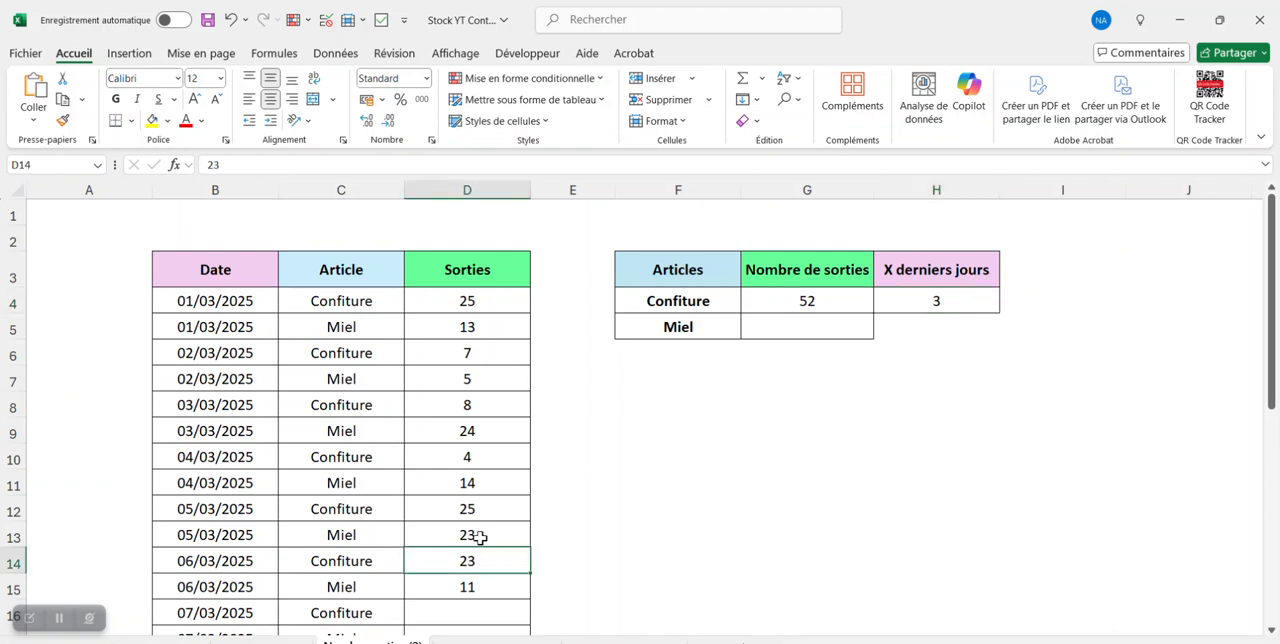
pyautogui.keyDown('ctrl'); pyautogui.click(486, 509); pyautogui.keyUp('ctrl')
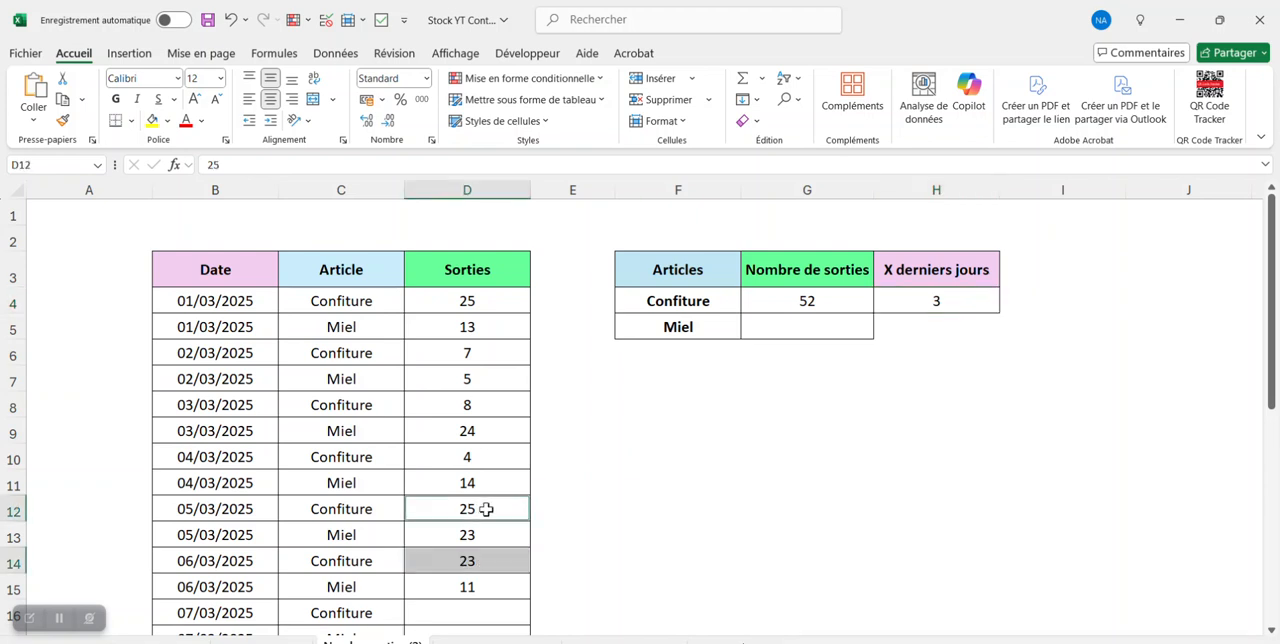
pyautogui.keyDown('ctrl'); pyautogui.click(499, 458); pyautogui.keyUp('ctrl')
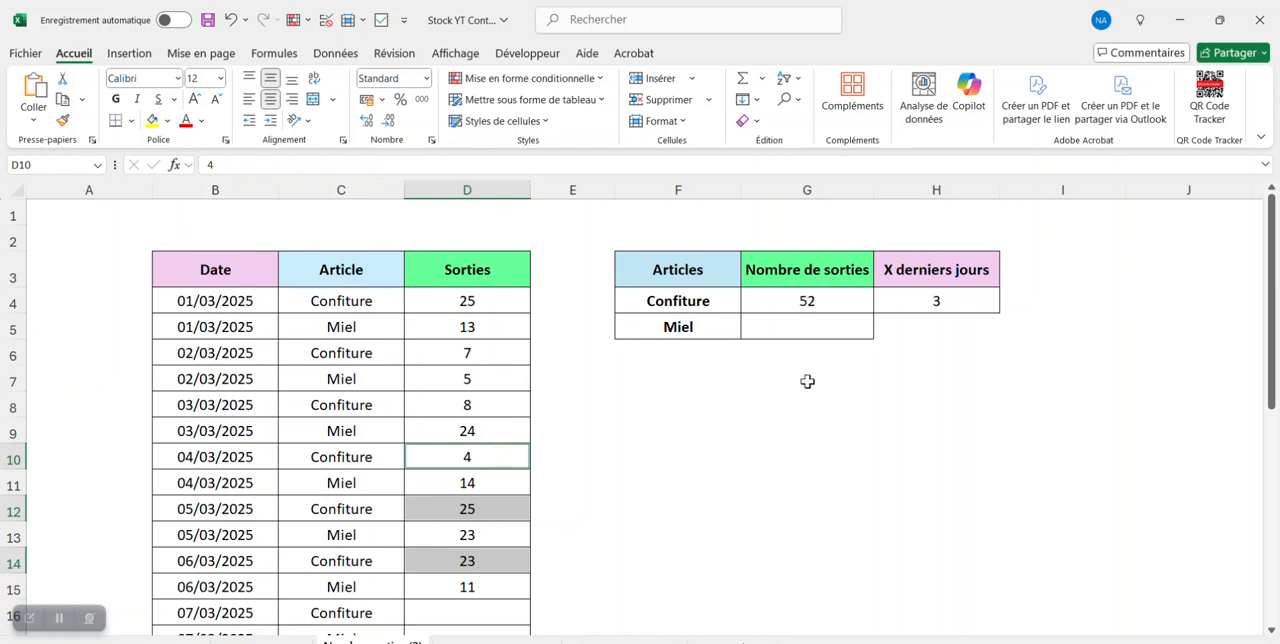
pyautogui.click(764, 405)
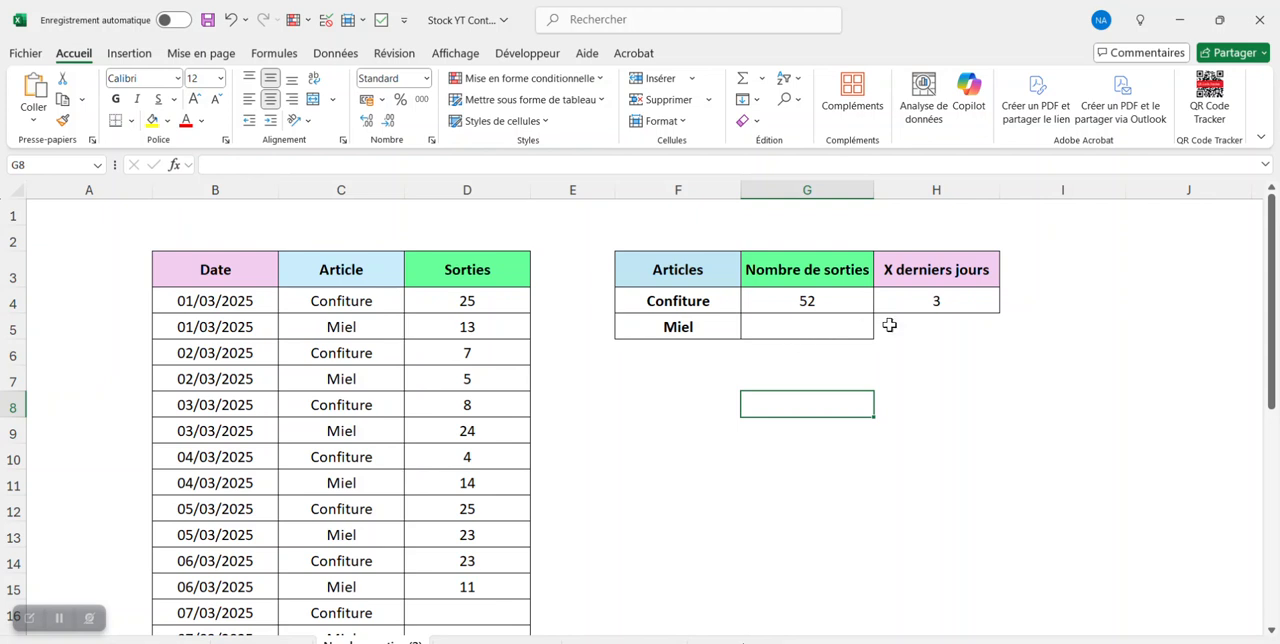
# - Set X derniers jours in H4 back to 2 from its drop-down list
pyautogui.click(965, 300)
pyautogui.click(1005, 309)
pyautogui.click(980, 336)
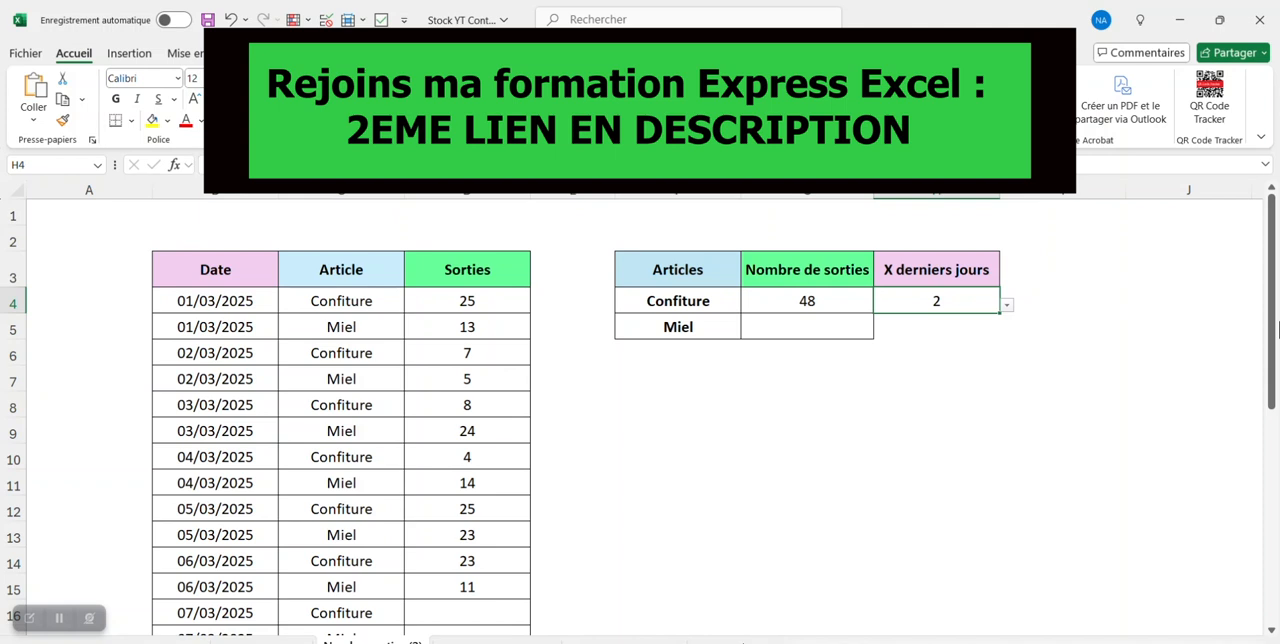
# - In the G4 formula, make the first FILTRE's ranges absolute as $B$4:$D$23 and $C$4:$C$23
pyautogui.press('Left')
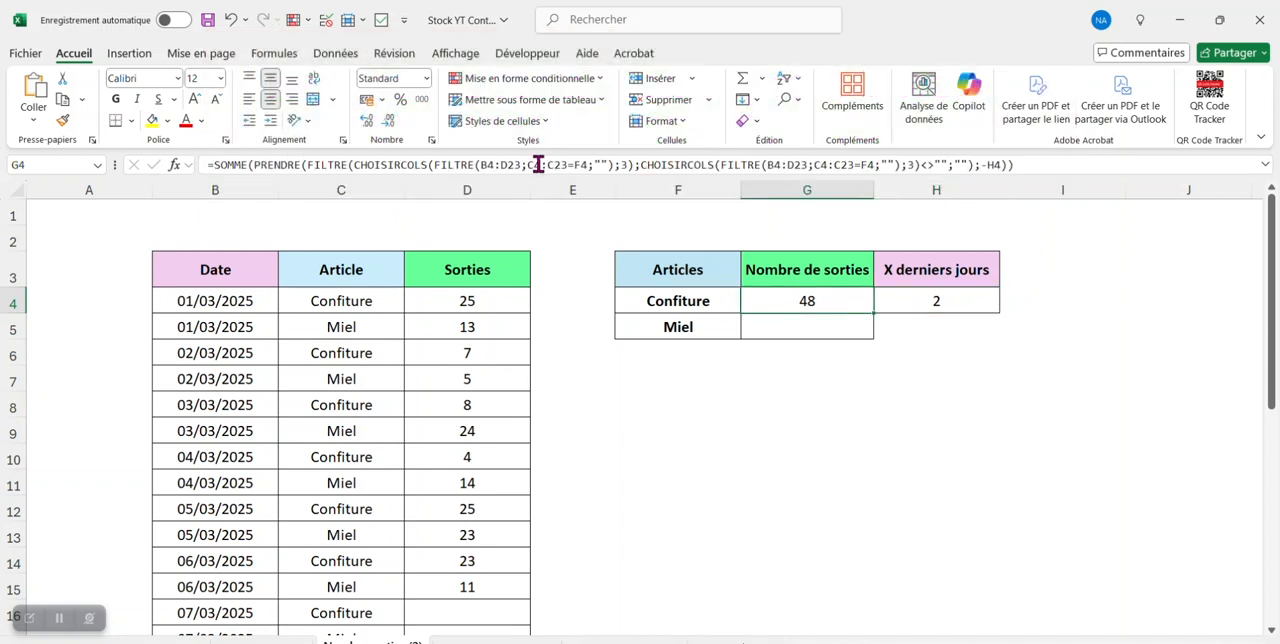
pyautogui.click(502, 165)
pyautogui.doubleClick(503, 165)
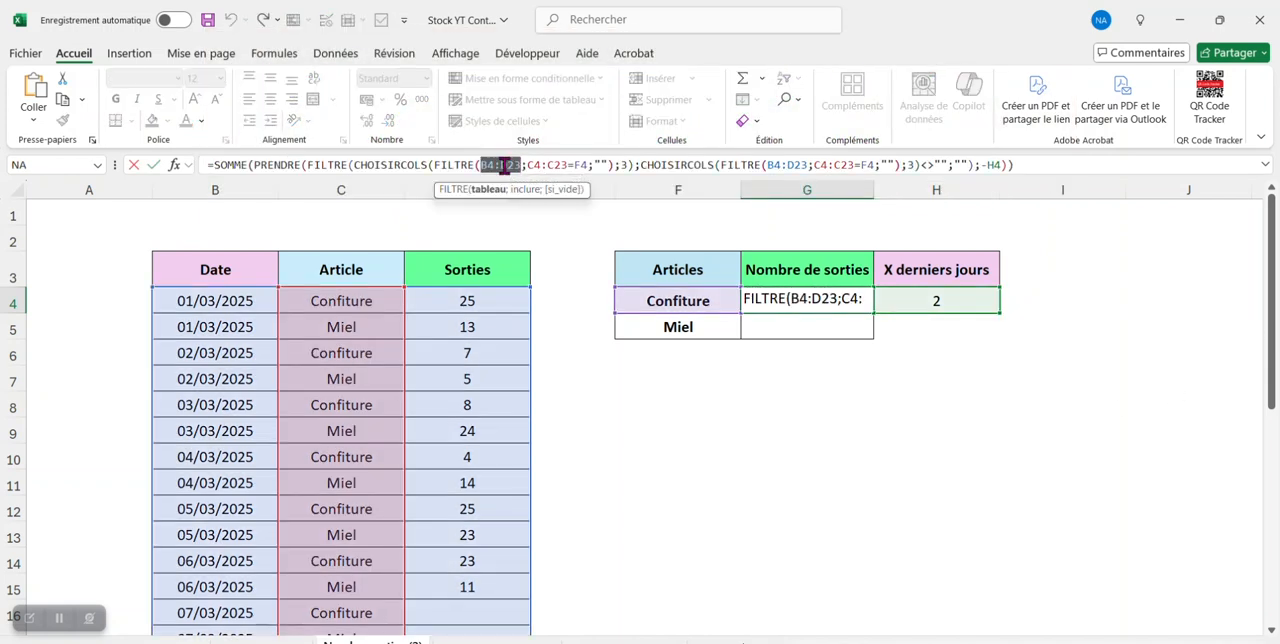
pyautogui.press('F4')
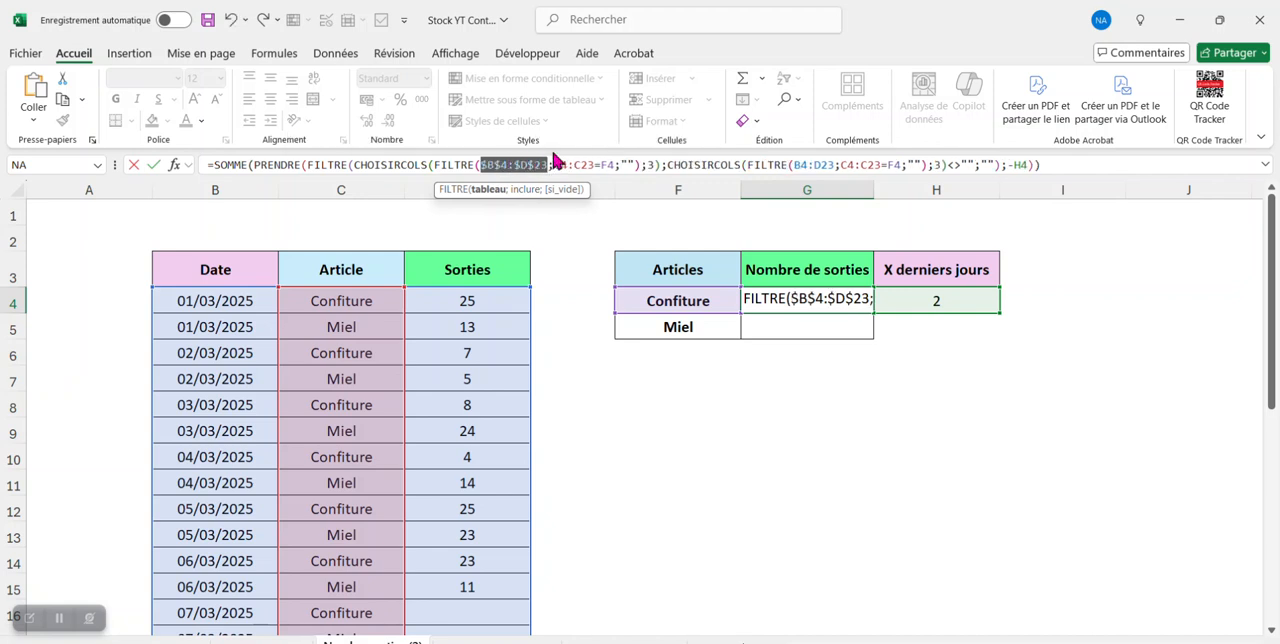
pyautogui.doubleClick(567, 165)
pyautogui.press('F4')
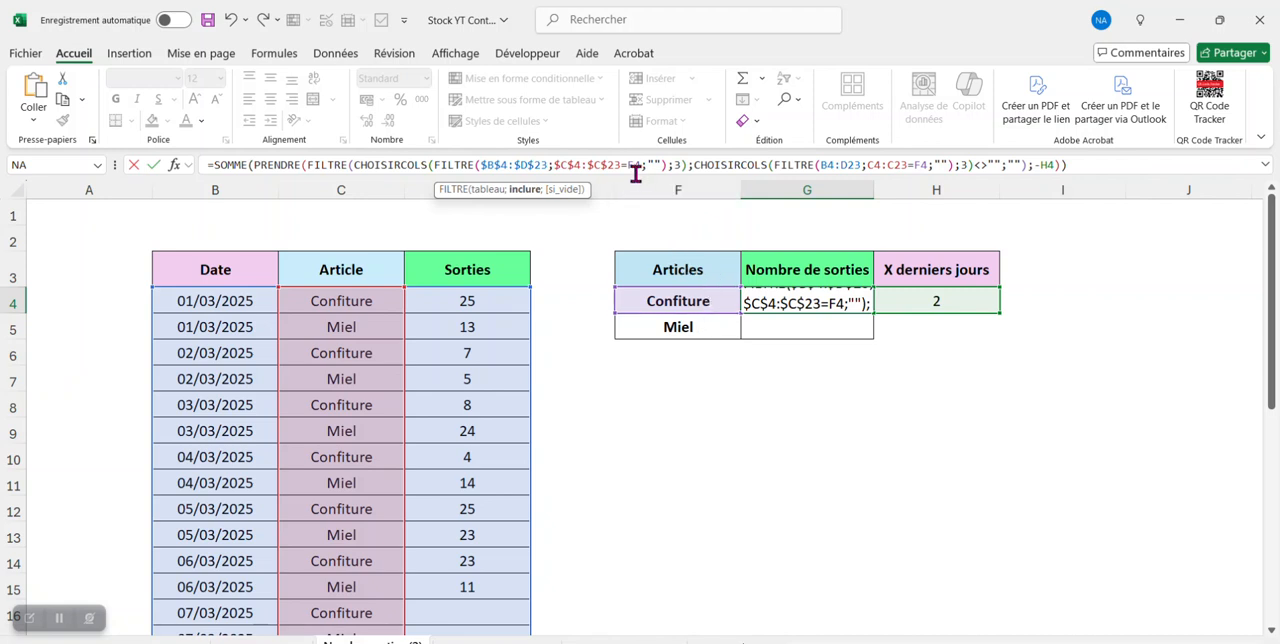
# - Make the B4:D23 and C4:C23 ranges of the second FILTRE in G4 absolute as well
pyautogui.doubleClick(828, 166)
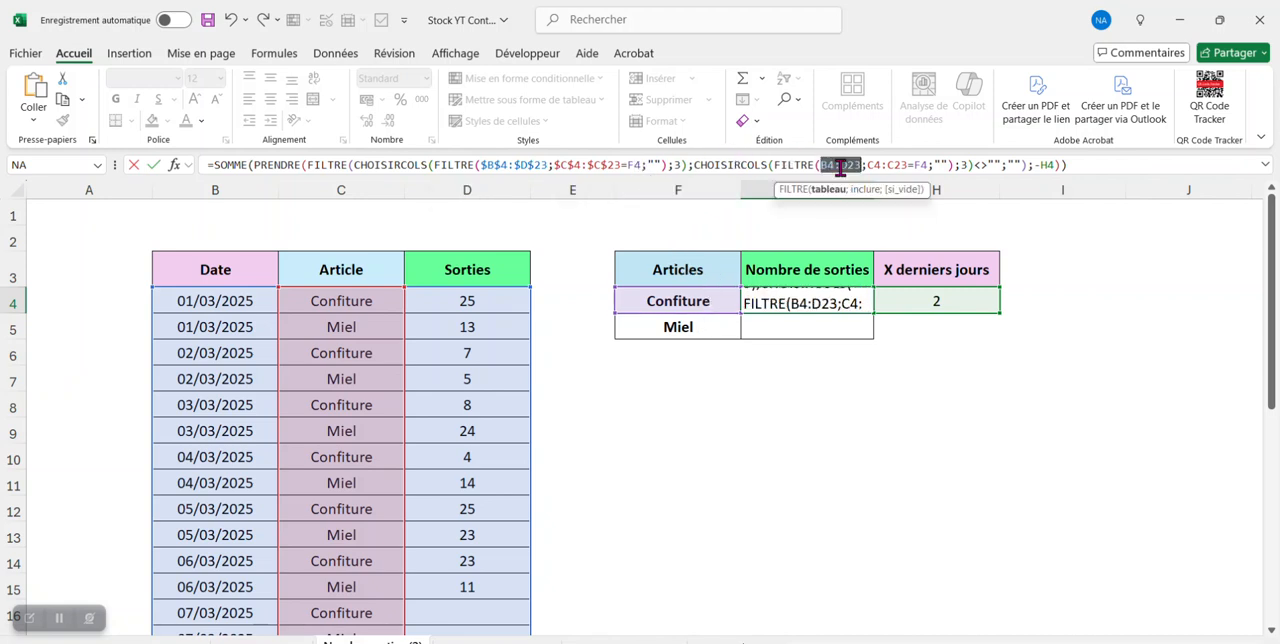
pyautogui.press('F4')
pyautogui.doubleClick(912, 166)
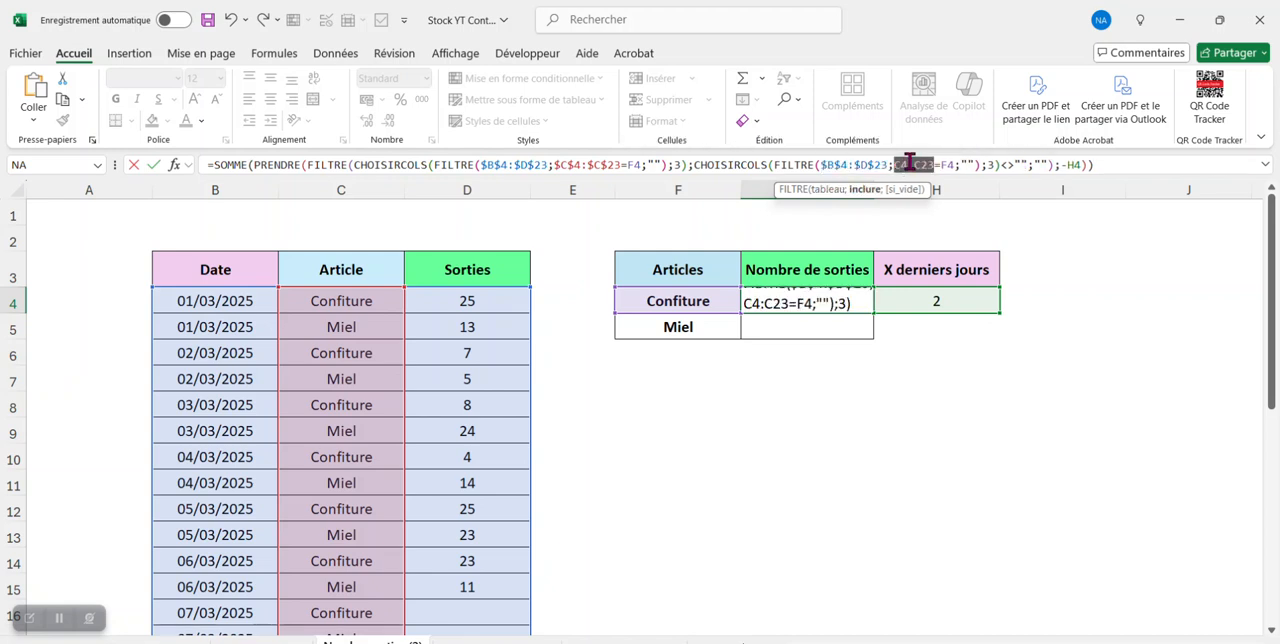
pyautogui.press('F4')
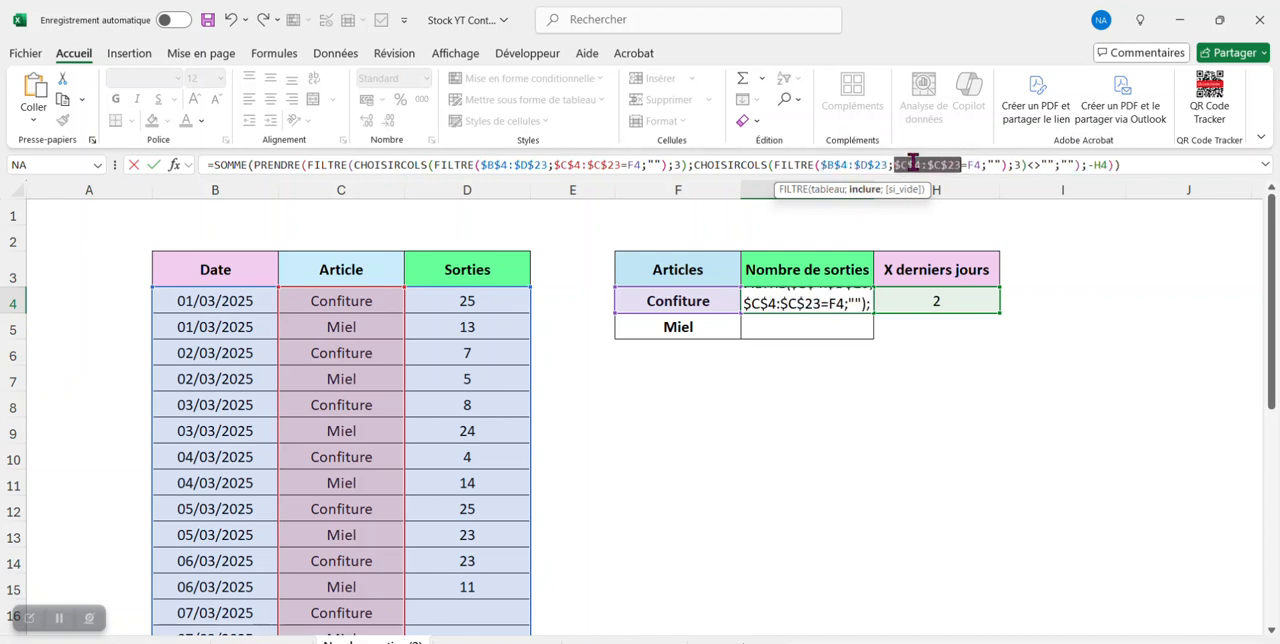
pyautogui.click(968, 166)
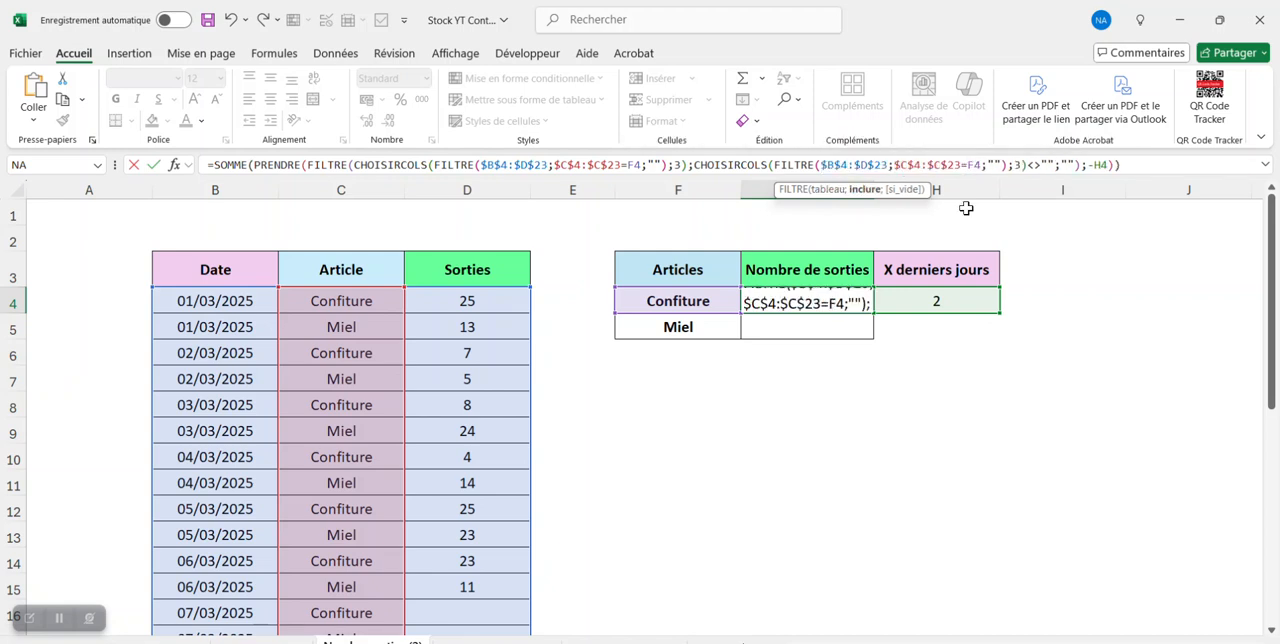
# - Lock the PRENDRE rows reference as -$H$4 and validate the G4 formula
pyautogui.click(1100, 164)
pyautogui.doubleClick(1100, 164)
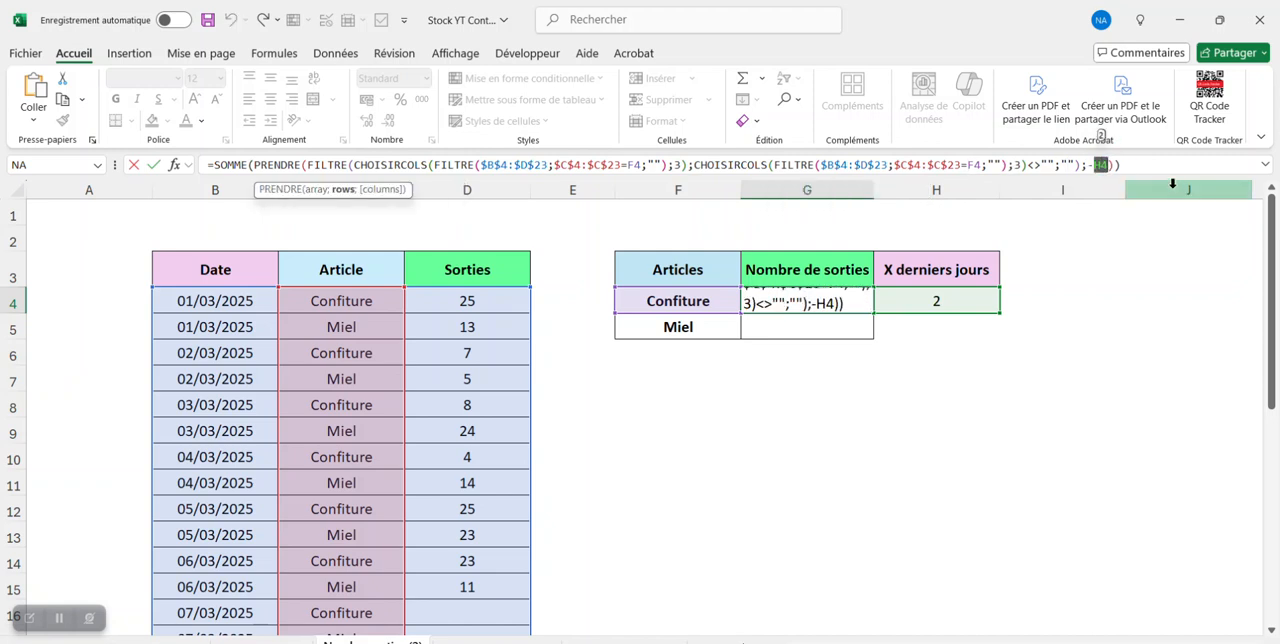
pyautogui.press('F4')
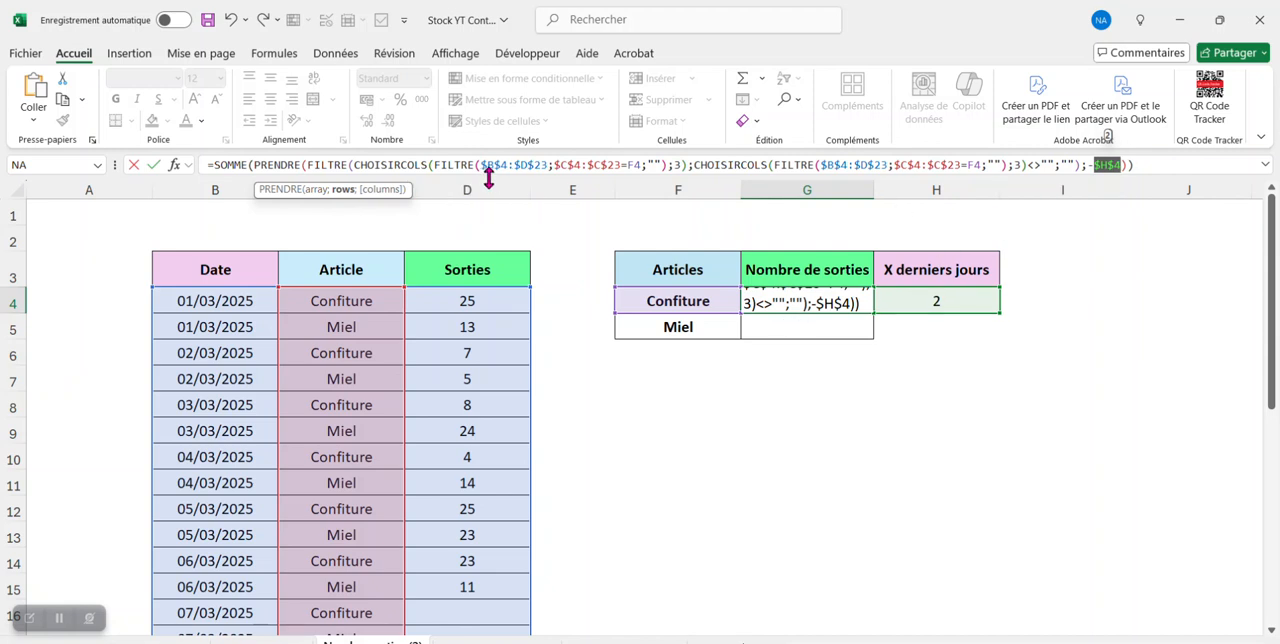
pyautogui.click(1166, 162)
pyautogui.press('Return')
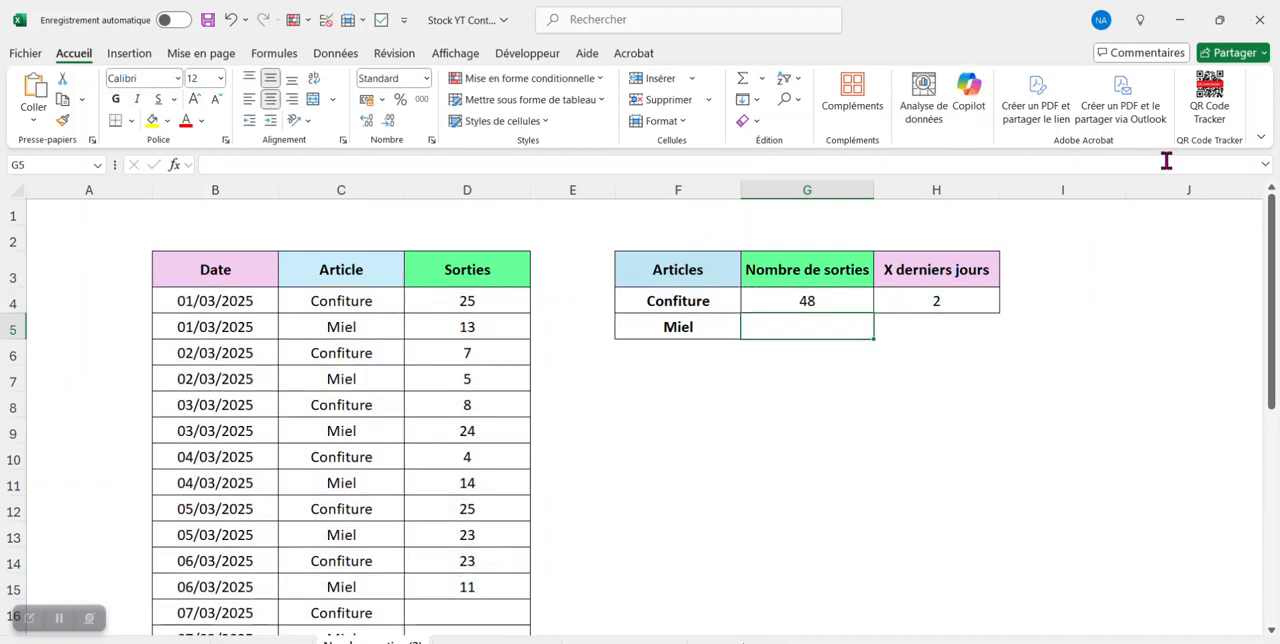
# - Copy the G4 formula down to G5 for Miel
pyautogui.click(820, 295)
pyautogui.moveTo(869, 315); pyautogui.dragTo(877, 332)
pyautogui.click(878, 333)
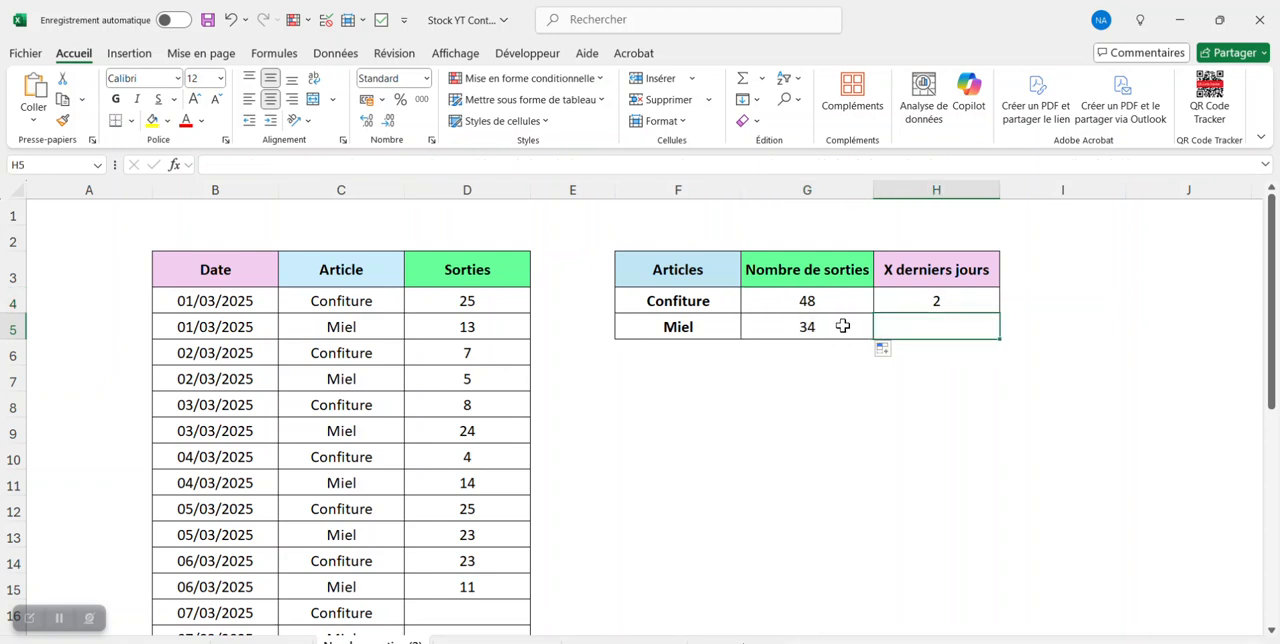
# - Check the Miel result in G5 against the outgoing quantities of its last two days in D15 and D13
pyautogui.click(843, 326)
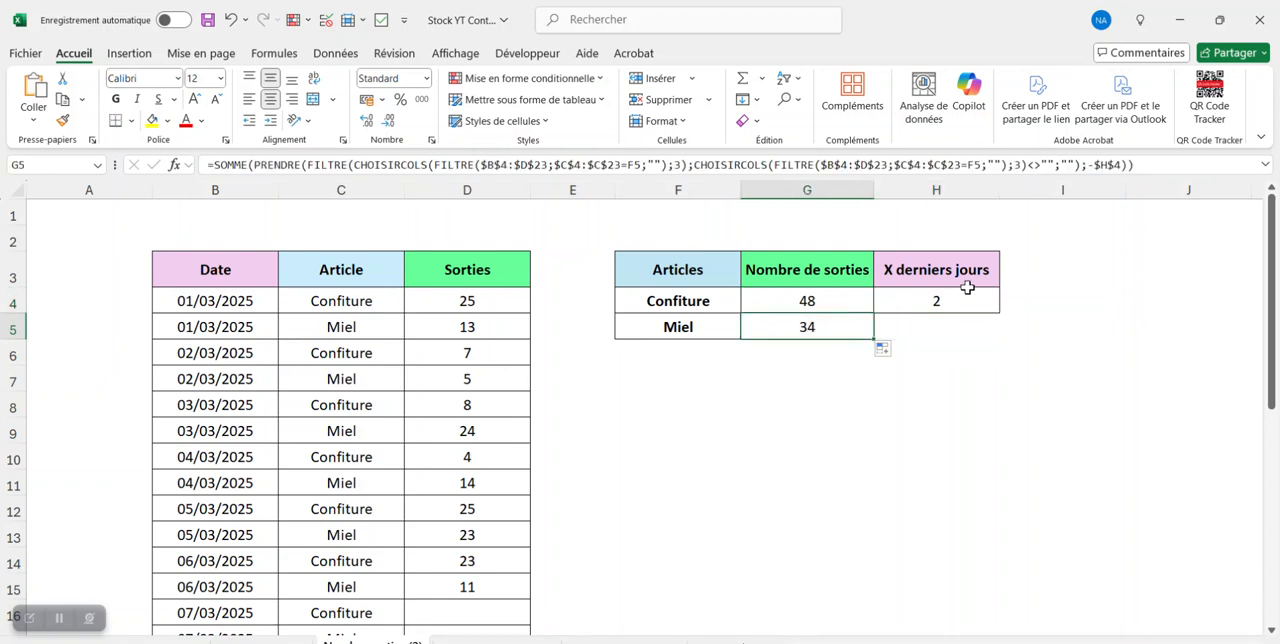
pyautogui.click(487, 585)
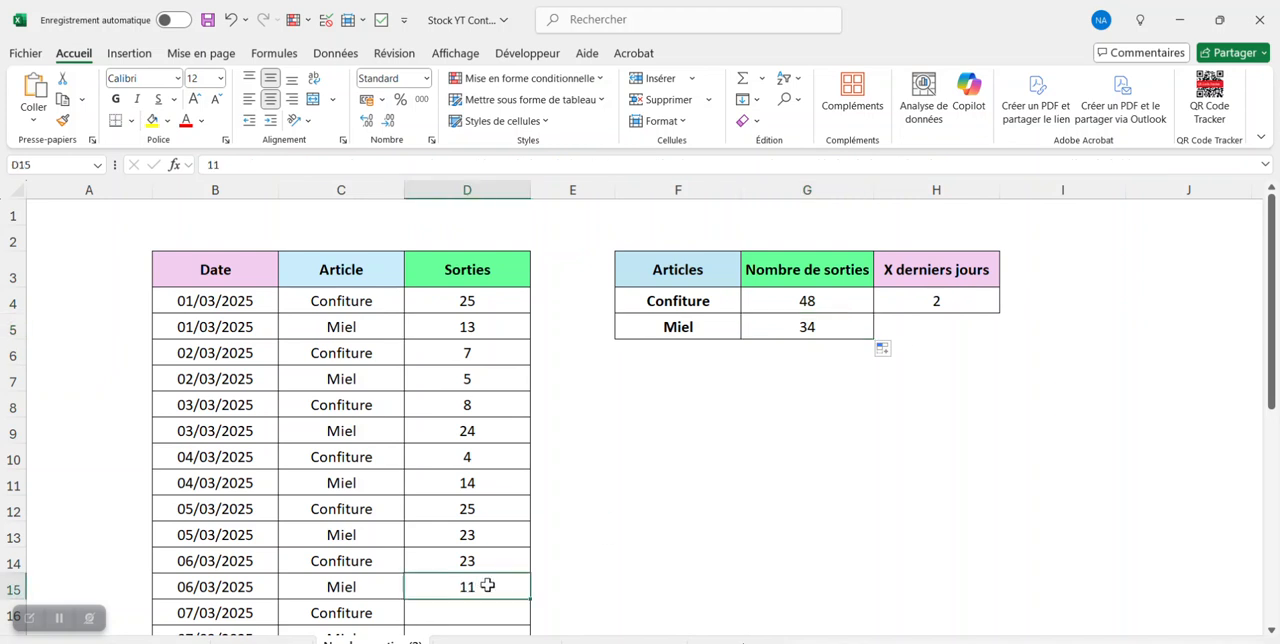
pyautogui.keyDown('ctrl'); pyautogui.click(506, 531); pyautogui.keyUp('ctrl')
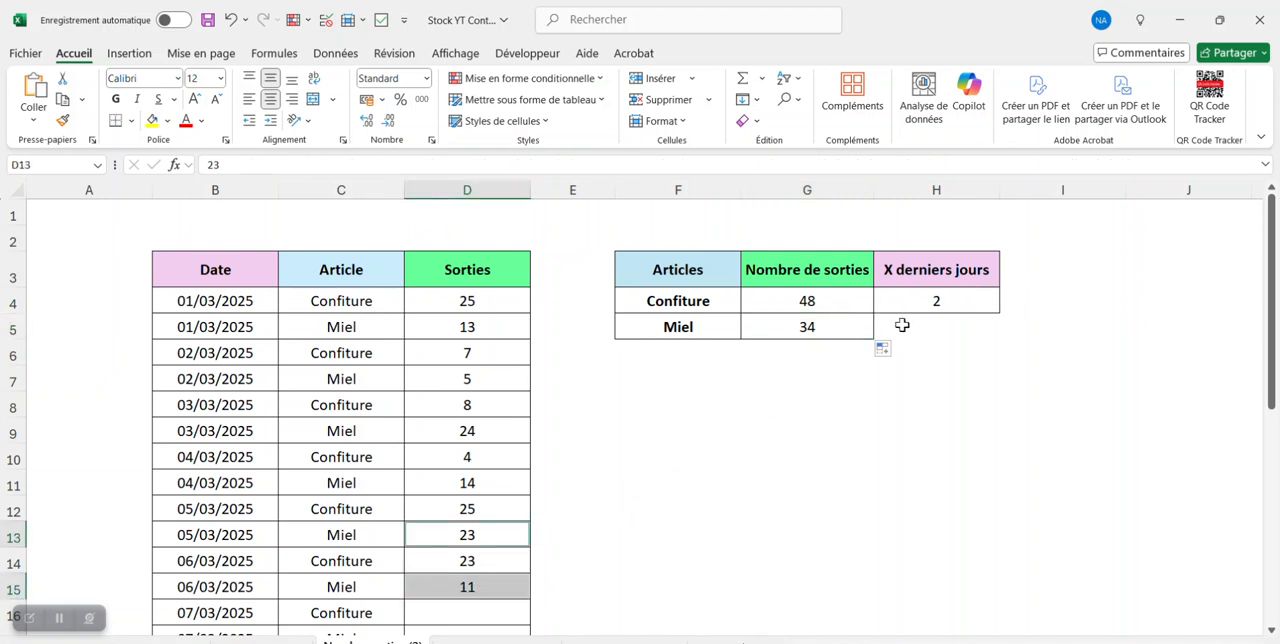
# - Choose 3 for X derniers jours in H4 and compare Miel's total with its quantities in D15, D13 and D11
pyautogui.click(944, 304)
pyautogui.click(1007, 304)
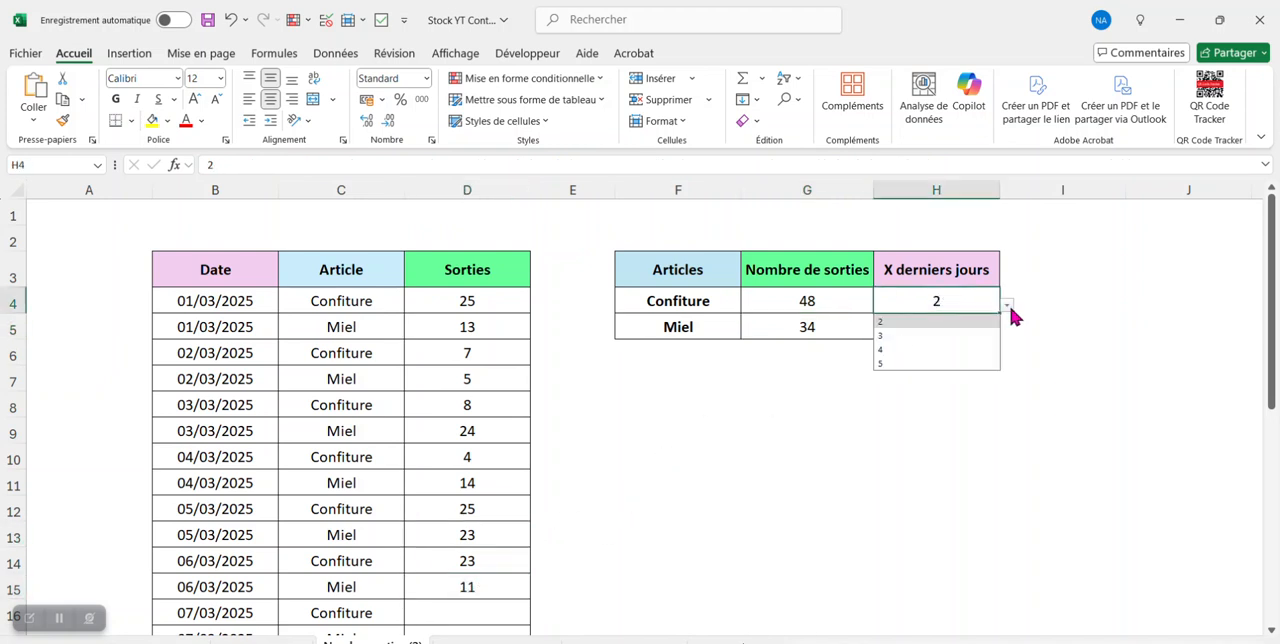
pyautogui.click(974, 341)
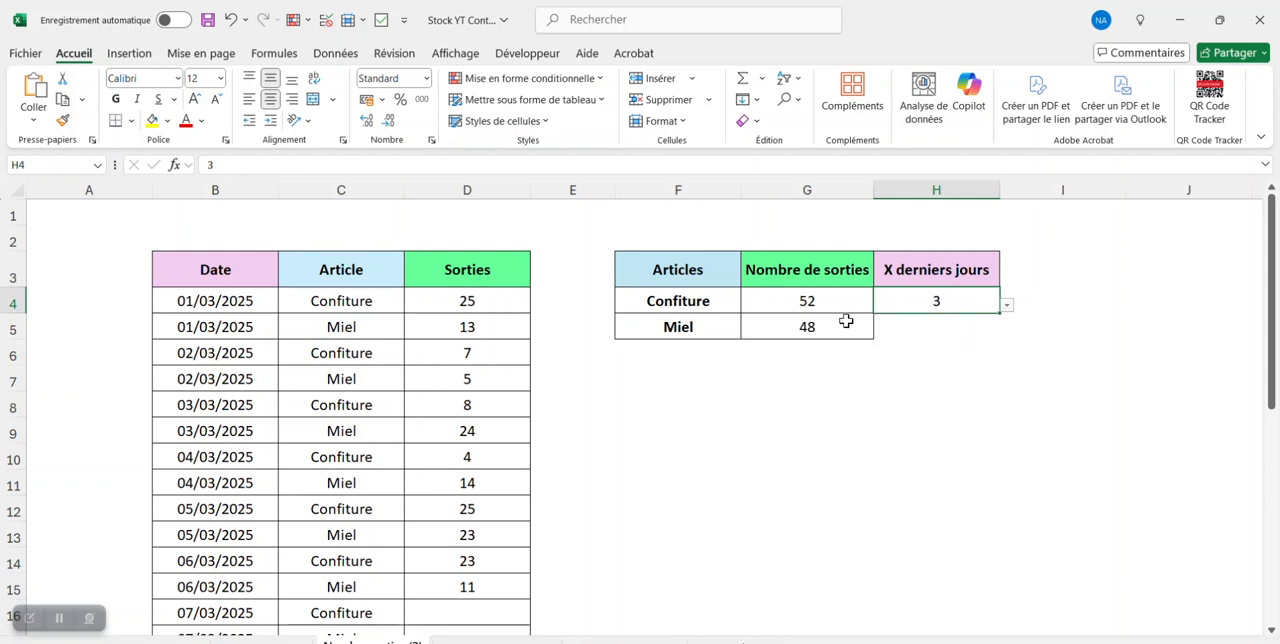
pyautogui.click(451, 590)
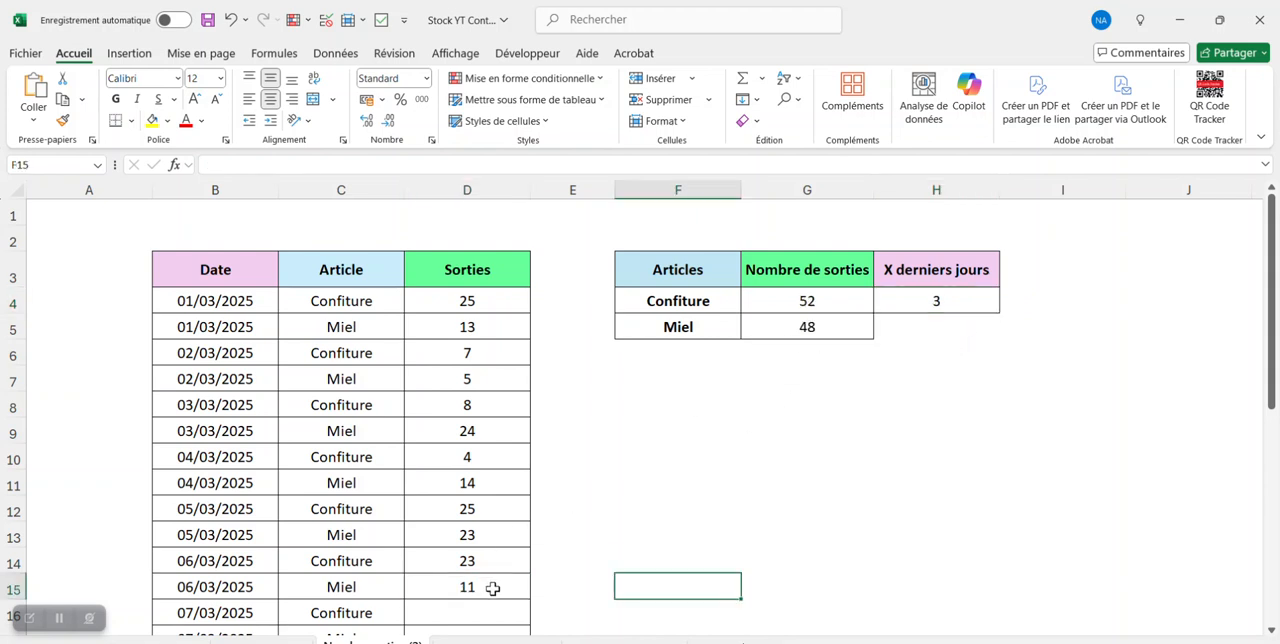
pyautogui.click(493, 588)
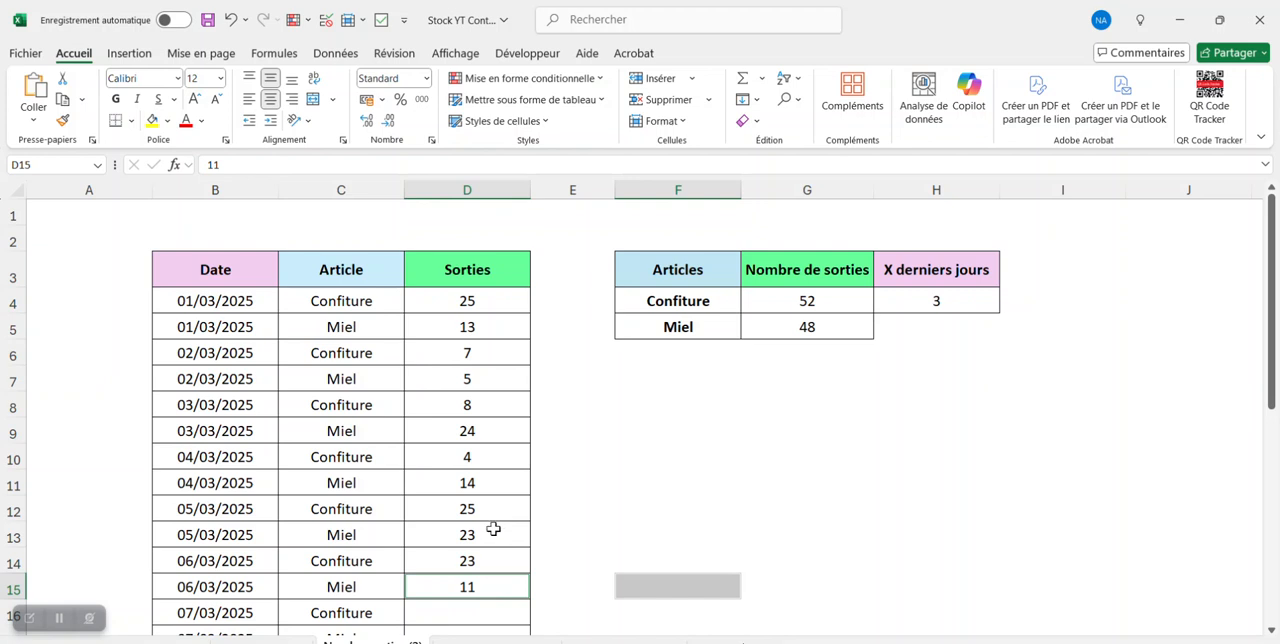
pyautogui.keyDown('ctrl'); pyautogui.click(491, 537); pyautogui.keyUp('ctrl')
pyautogui.keyDown('ctrl'); pyautogui.click(502, 485); pyautogui.keyUp('ctrl')
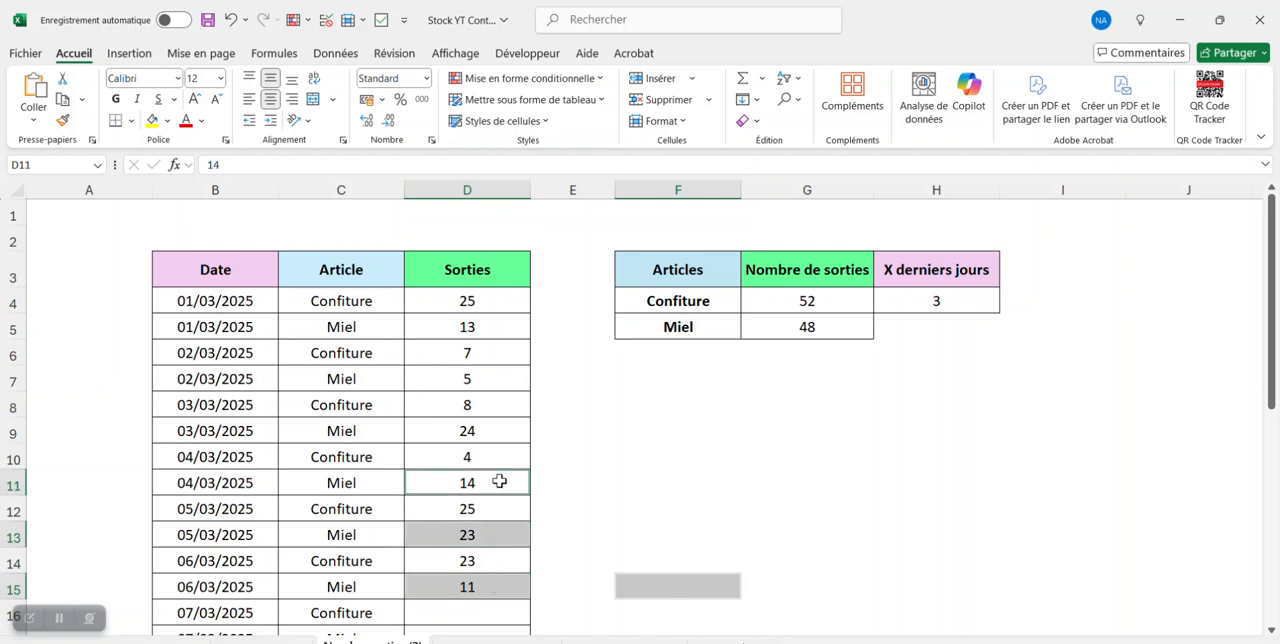
pyautogui.click(800, 481)
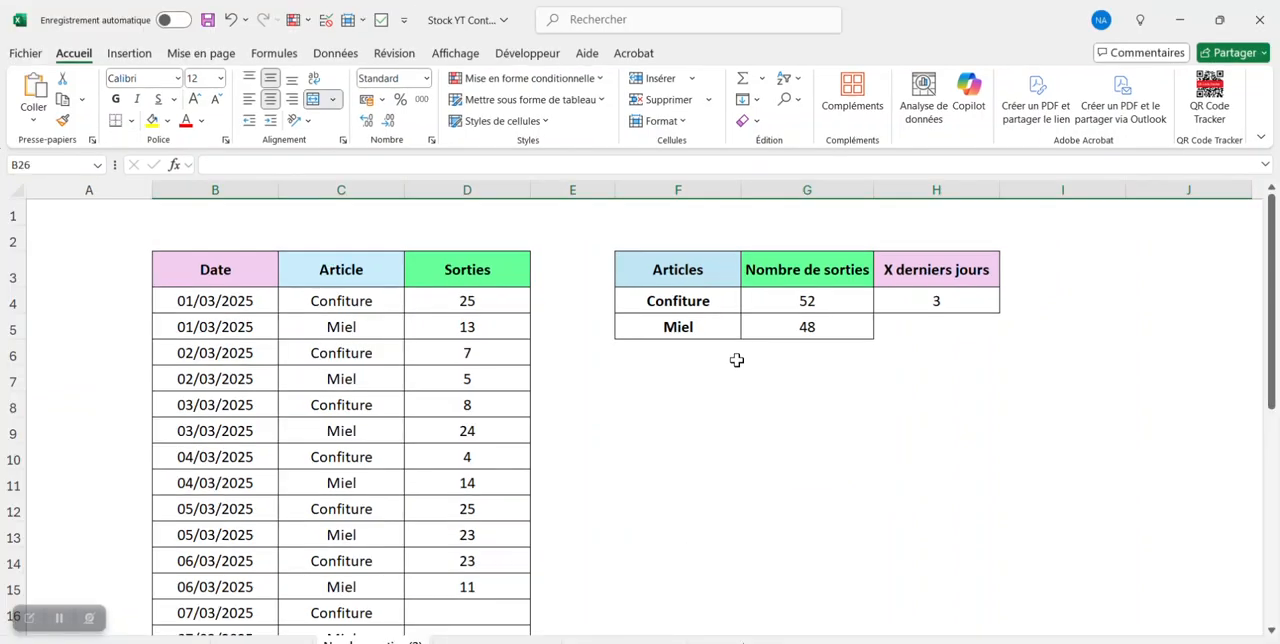
pyautogui.click(851, 453)
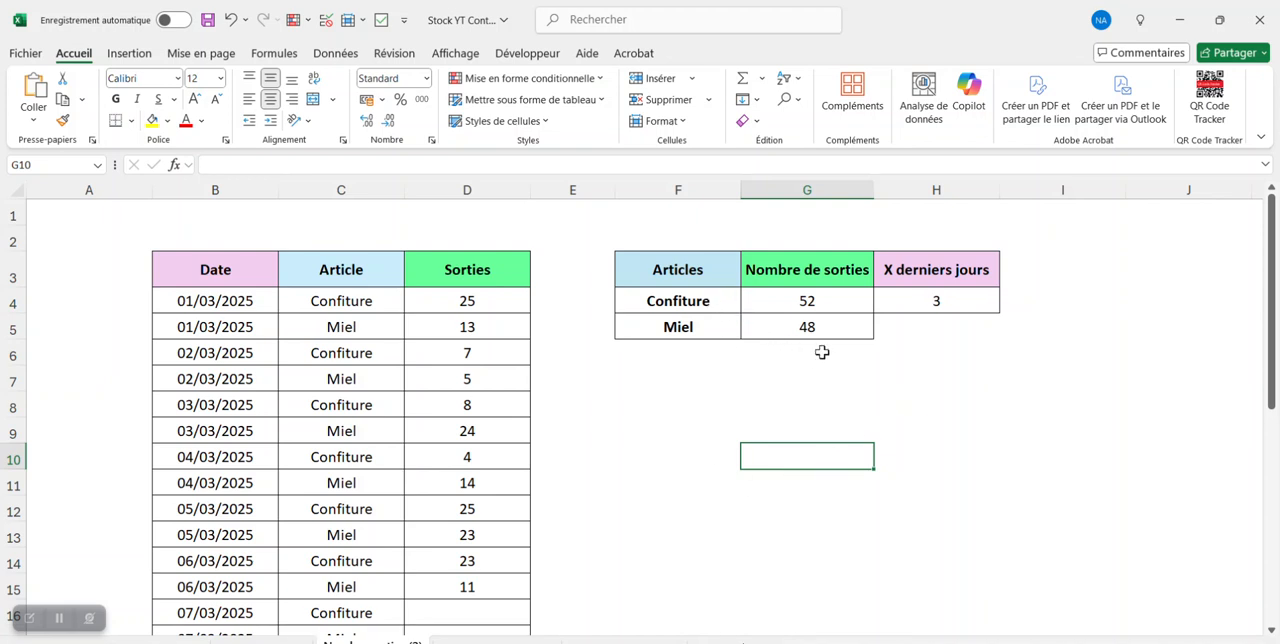
# - Insert a 2D clustered column chart from the article names and totals in F4:G5
pyautogui.moveTo(710, 301); pyautogui.dragTo(851, 334)
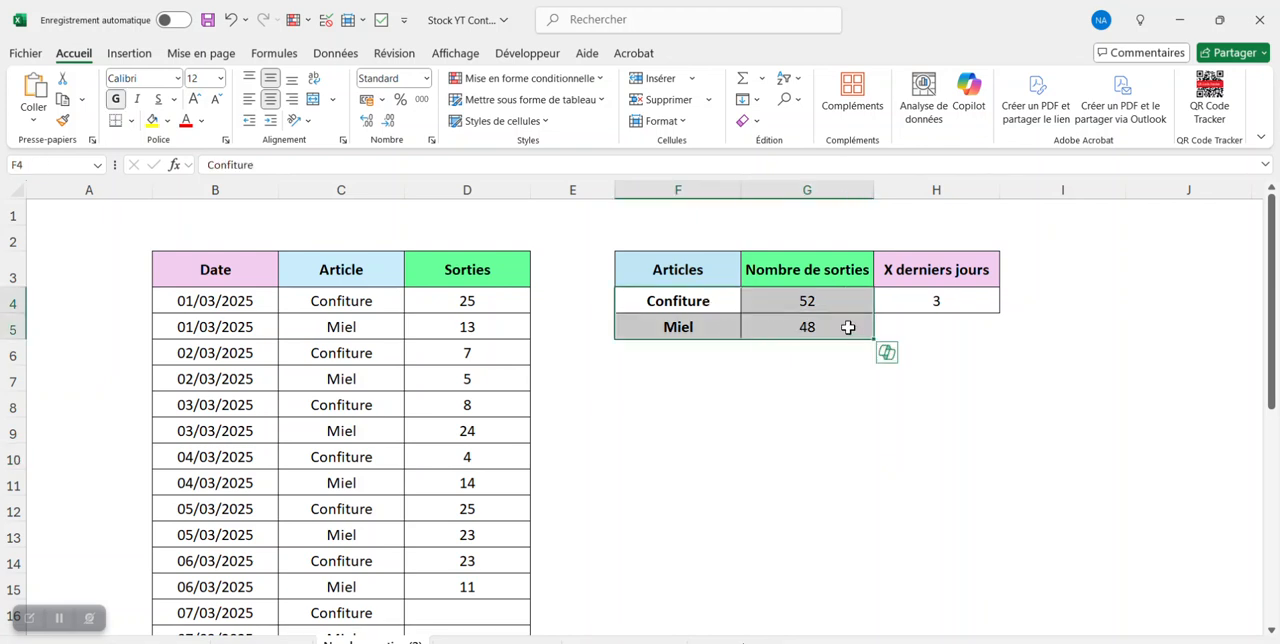
pyautogui.click(138, 55)
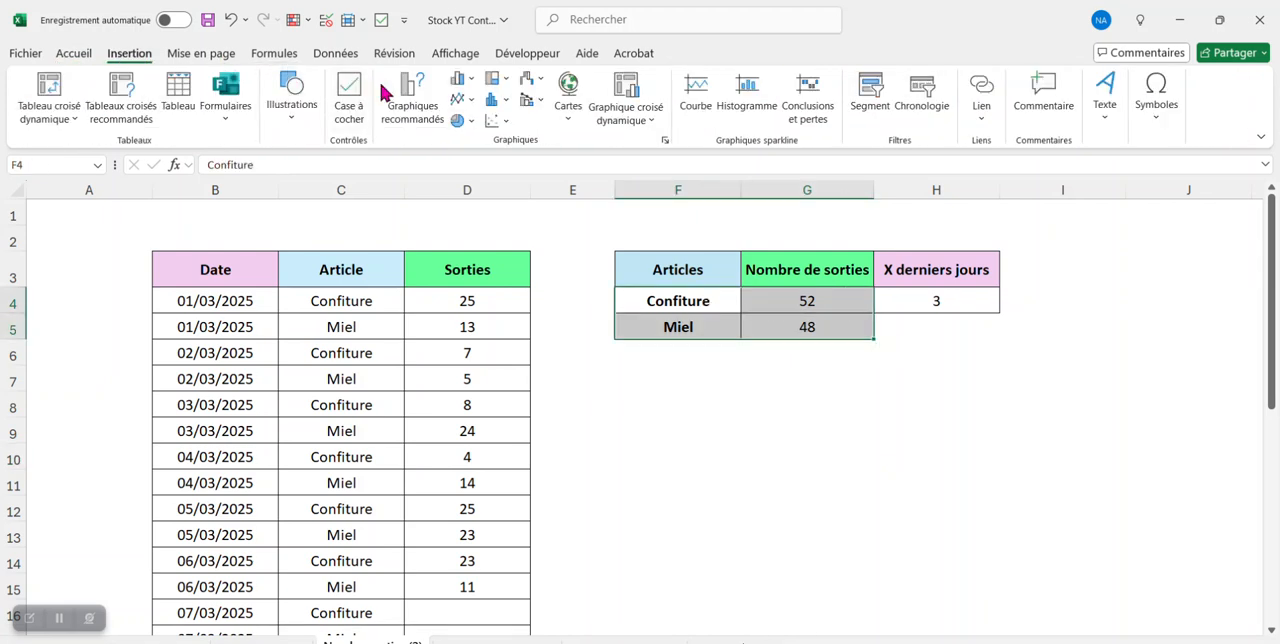
pyautogui.click(472, 84)
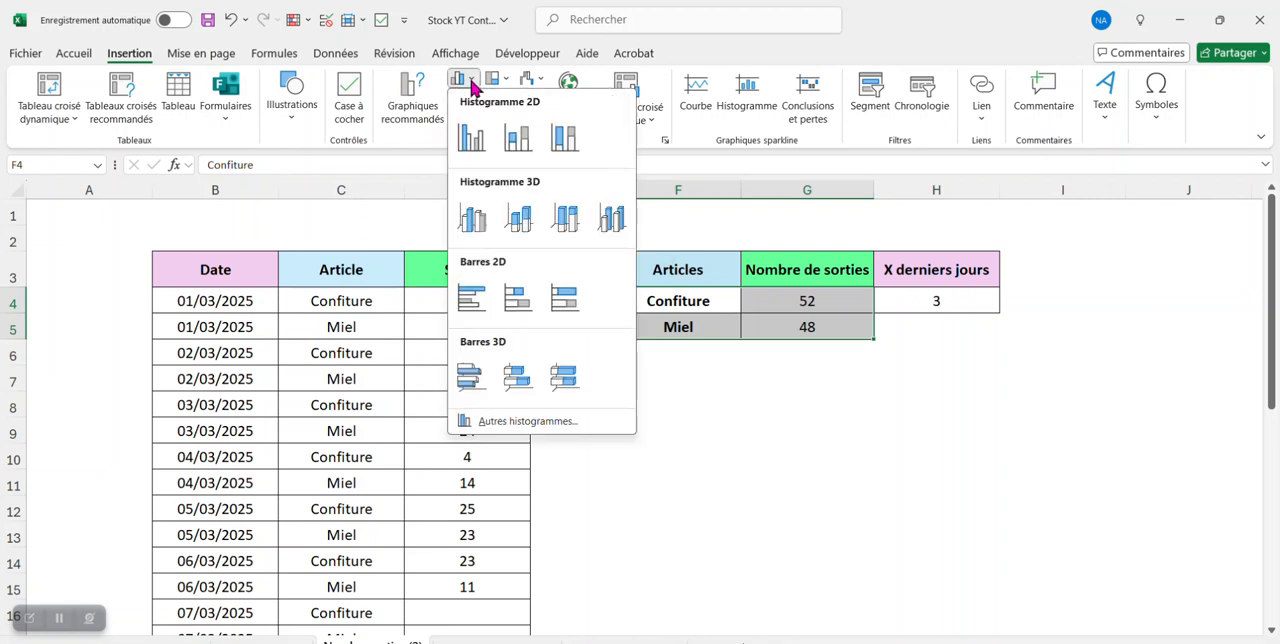
pyautogui.click(478, 152)
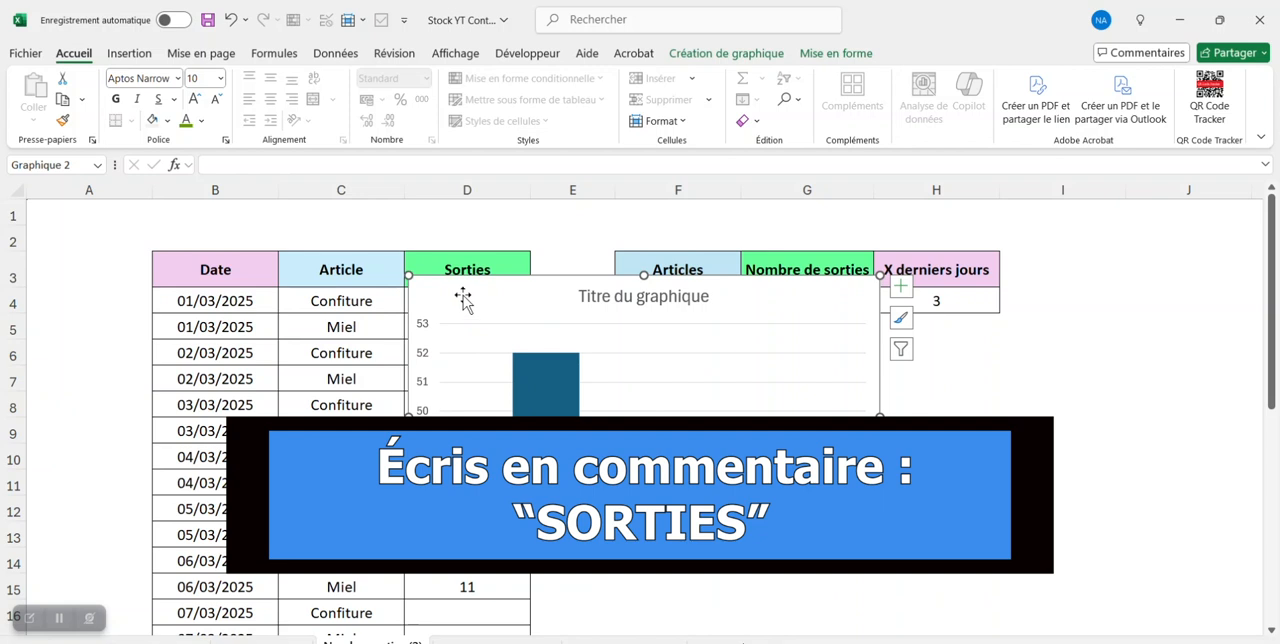
# - Move the chart below the Confiture row of the summary table and delete its horizontal gridlines
pyautogui.moveTo(466, 305); pyautogui.dragTo(686, 344)
pyautogui.click(866, 394)
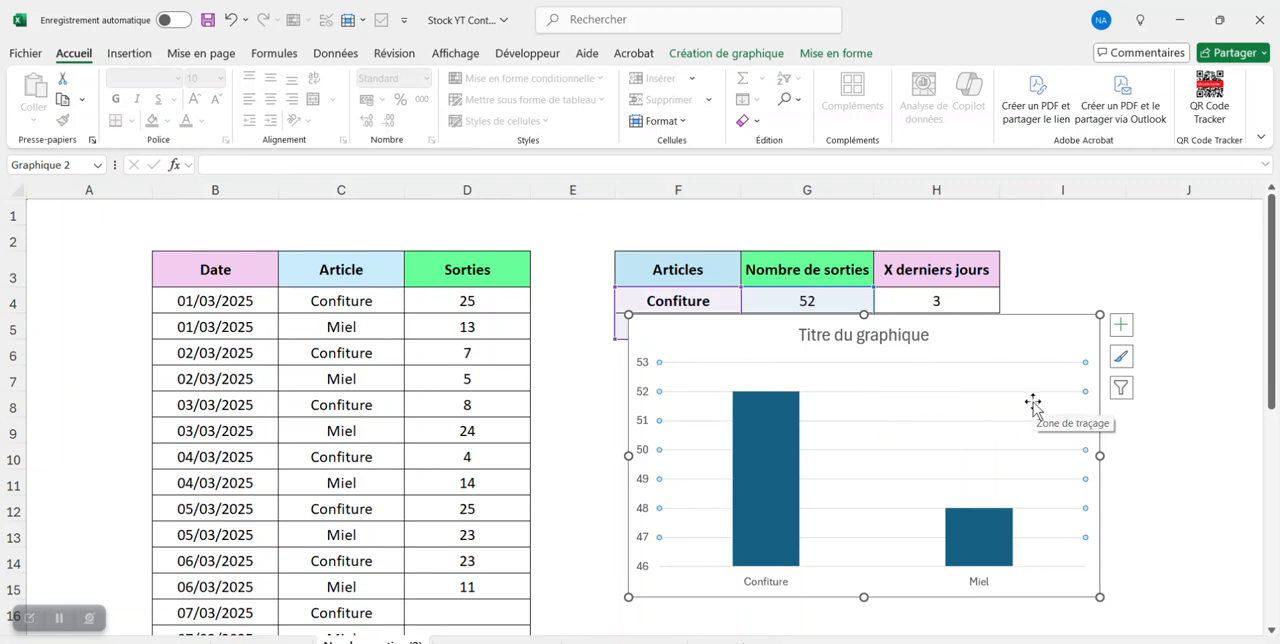
pyautogui.press('Delete')
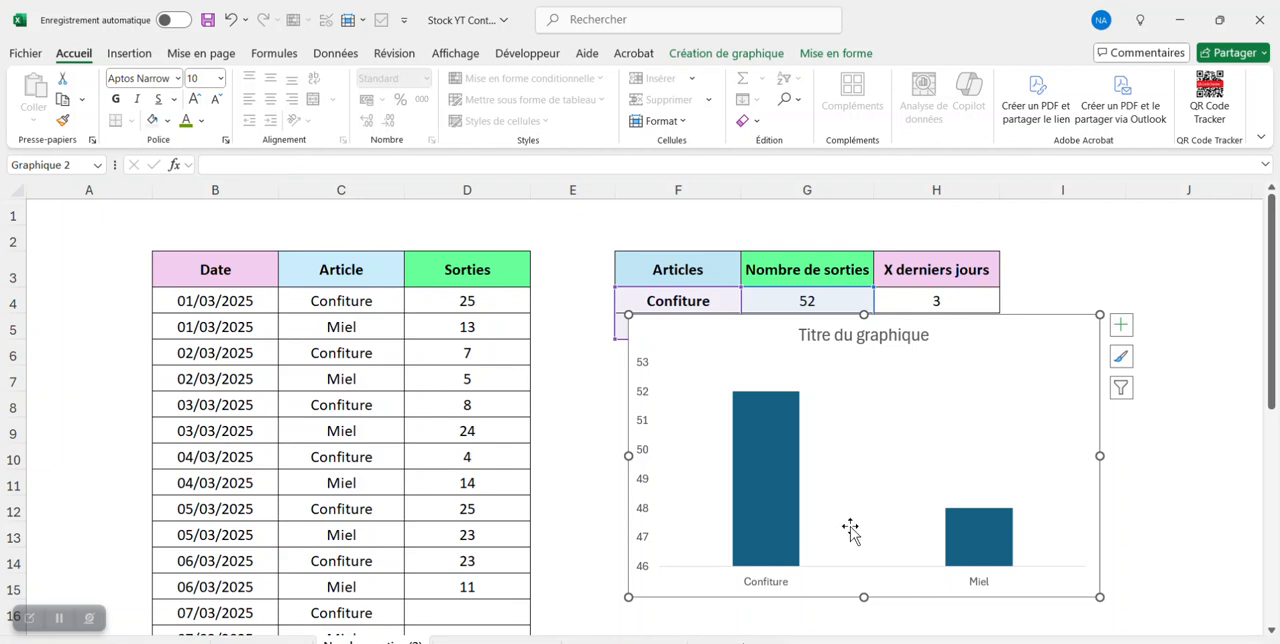
# - Set the minimum of the chart's vertical axis to 0, then close the axis formatting and deselect the chart
pyautogui.doubleClick(643, 545)
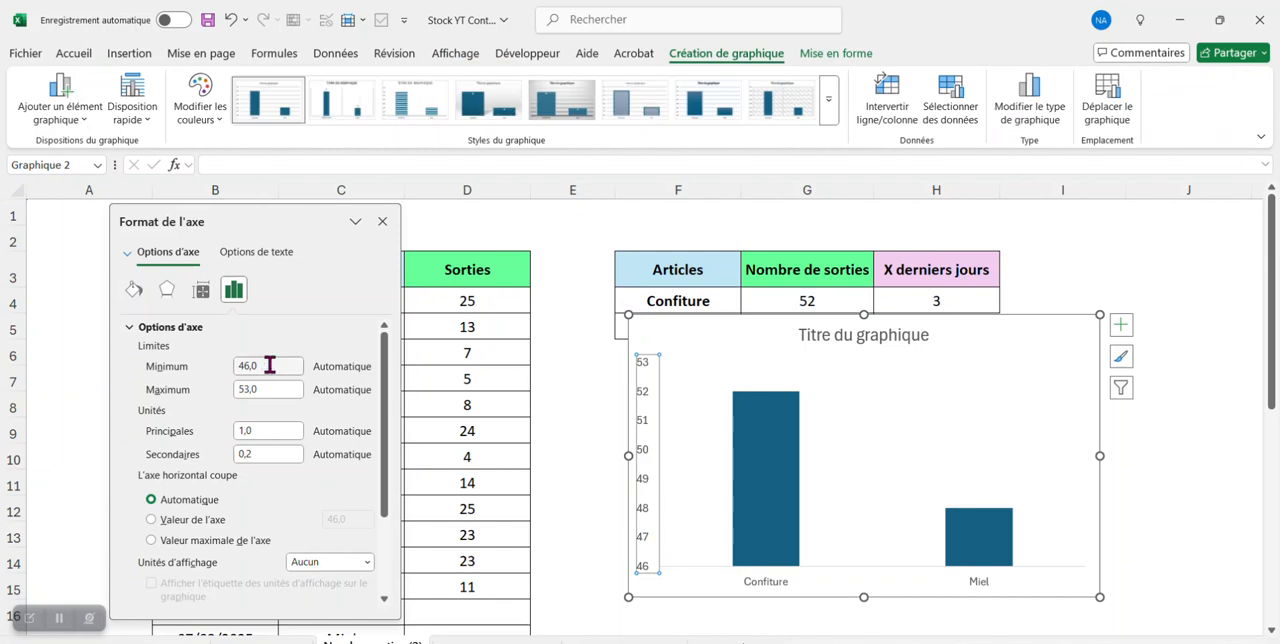
pyautogui.moveTo(266, 365); pyautogui.dragTo(228, 367)
pyautogui.write('0')
pyautogui.click(276, 428)
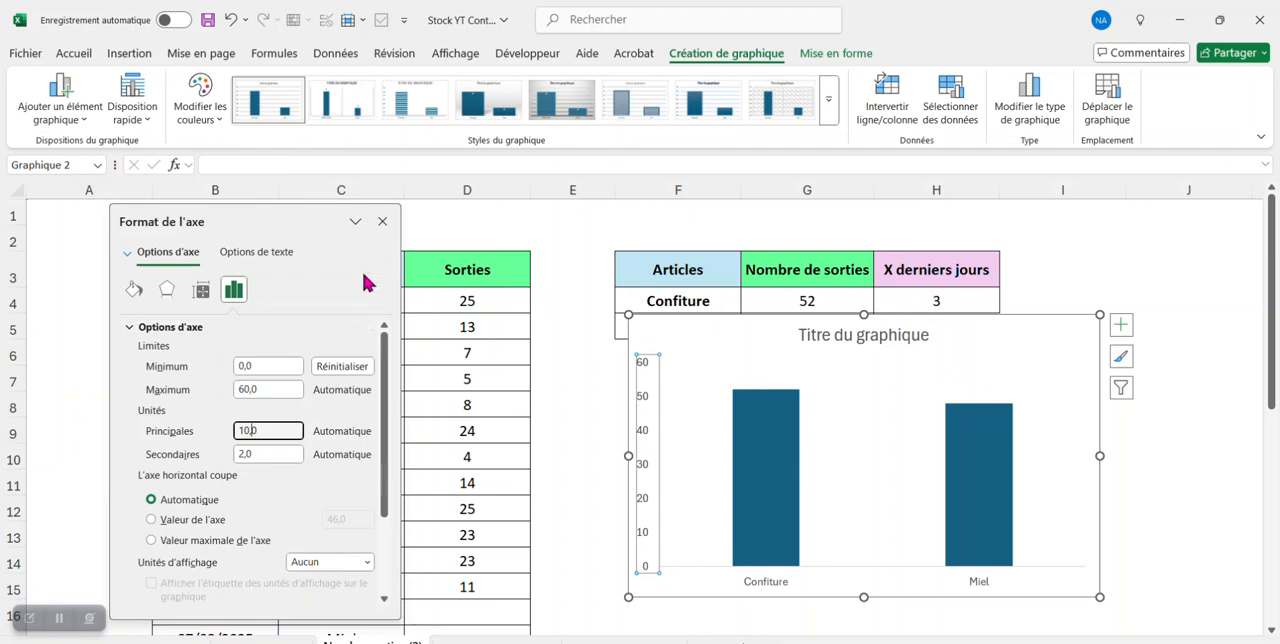
pyautogui.click(382, 222)
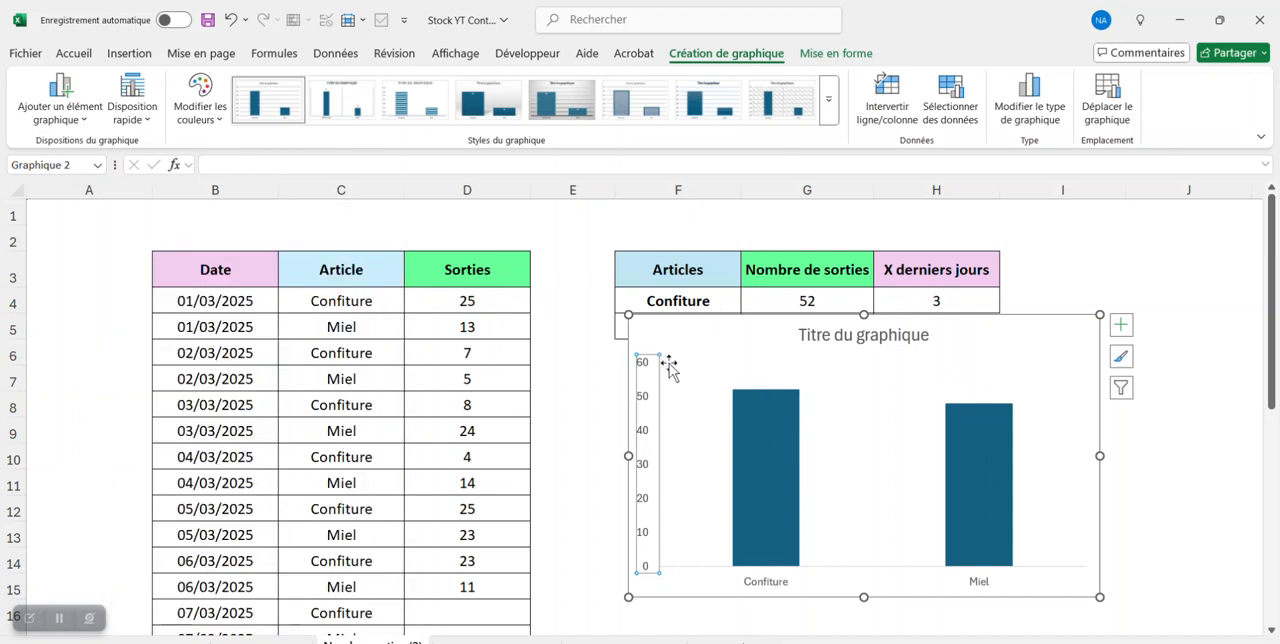
pyautogui.press('Escape')
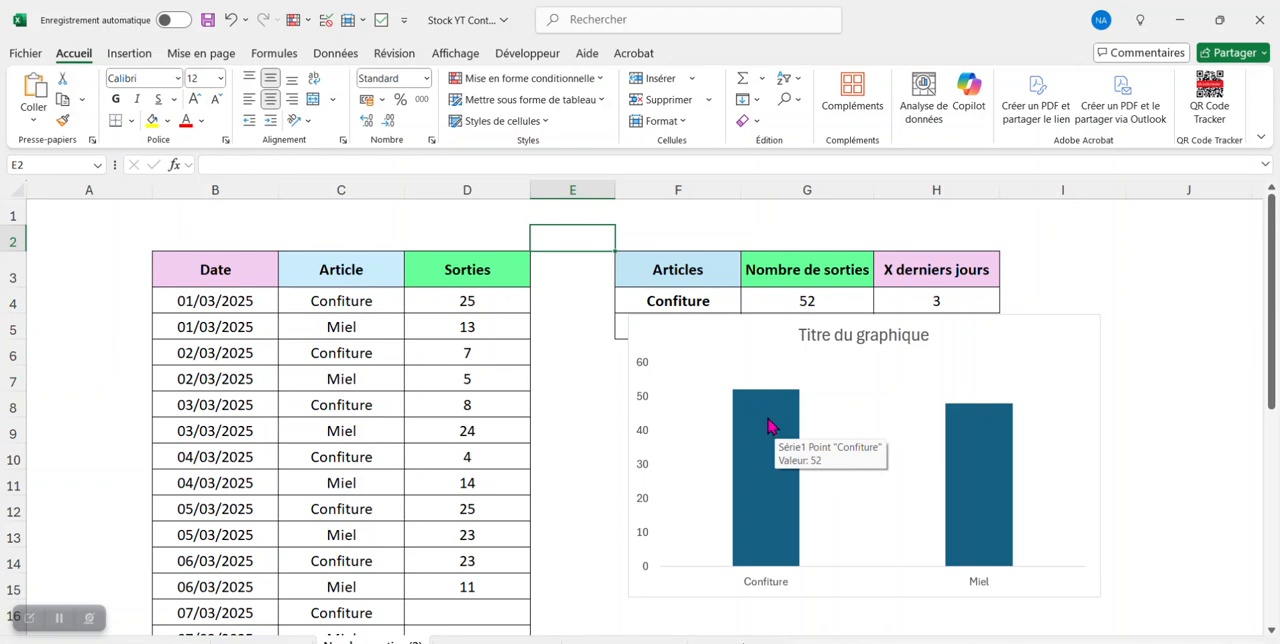
# - Fill only the chart's Confiture column with a salmon pink from the standard colour palette, then deselect the chart
pyautogui.click(768, 427)
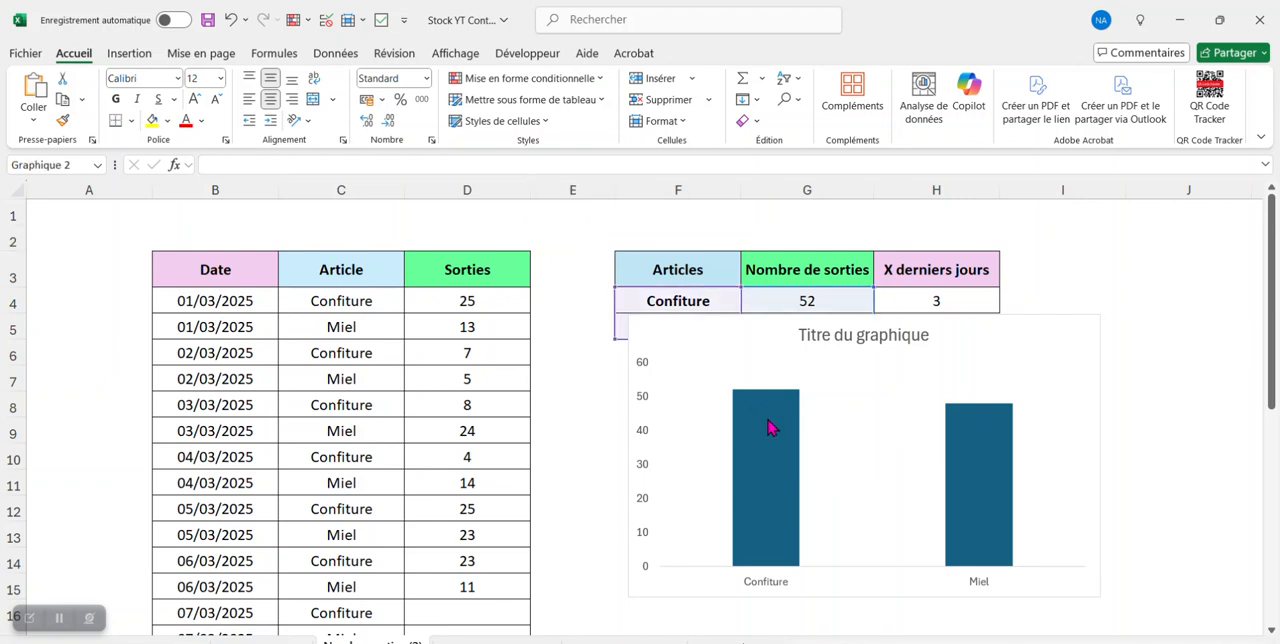
pyautogui.click(768, 427)
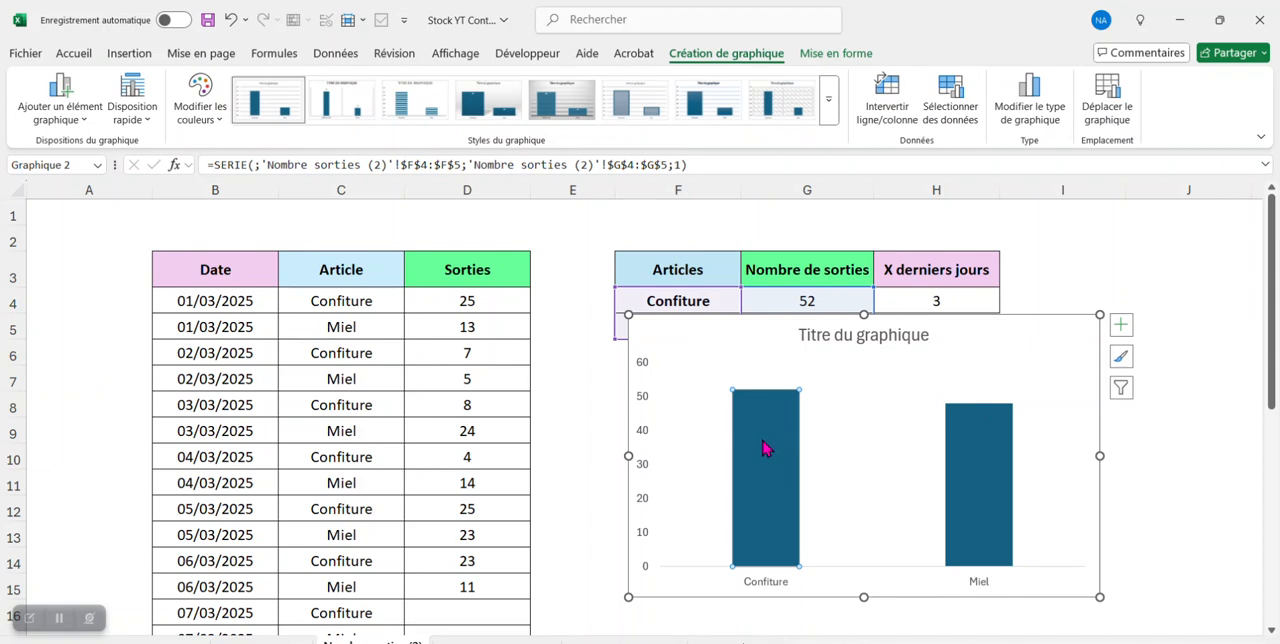
pyautogui.rightClick(764, 448)
pyautogui.click(810, 392)
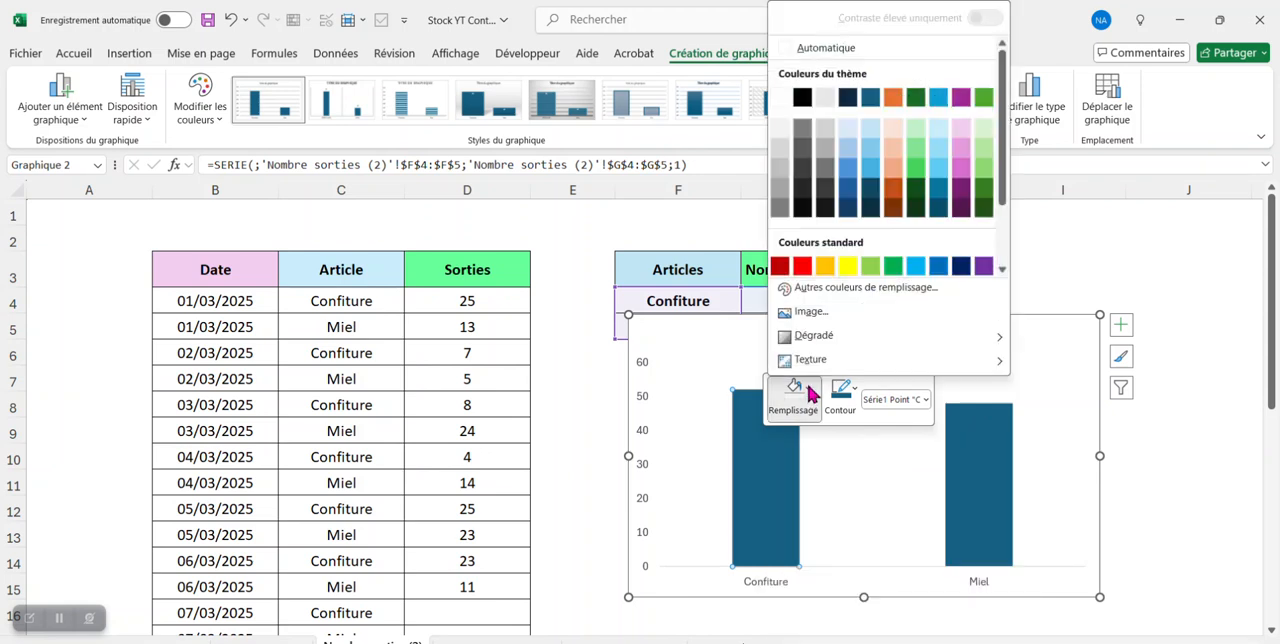
pyautogui.click(870, 288)
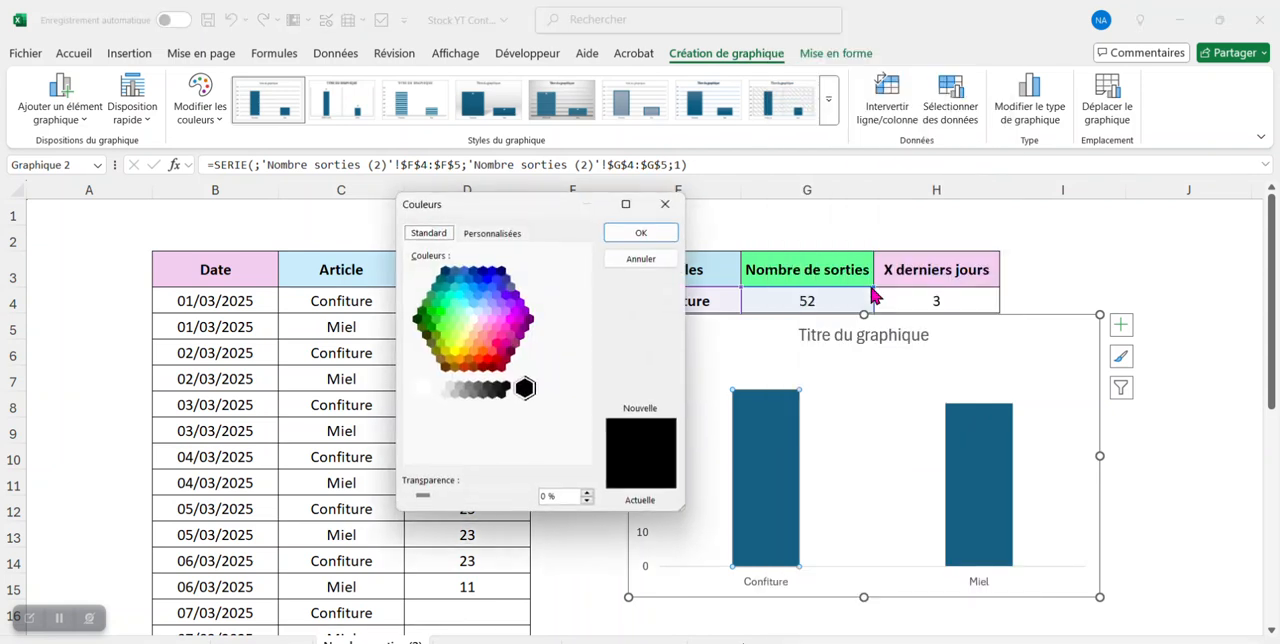
pyautogui.click(474, 351)
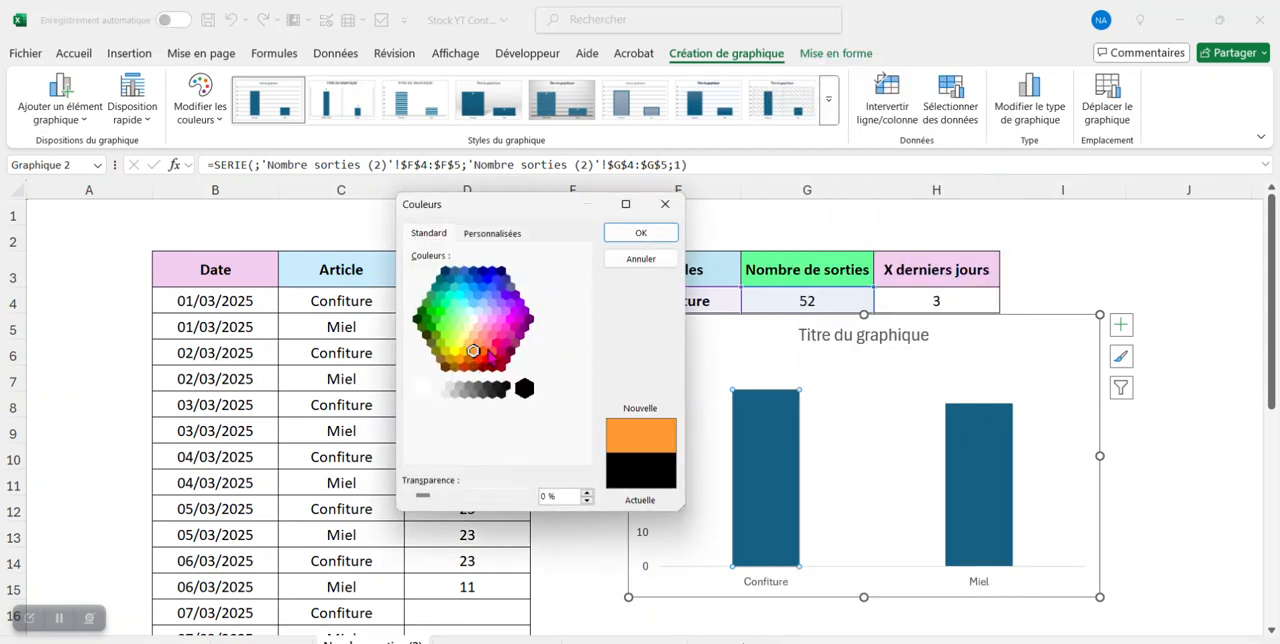
pyautogui.click(492, 351)
pyautogui.click(487, 343)
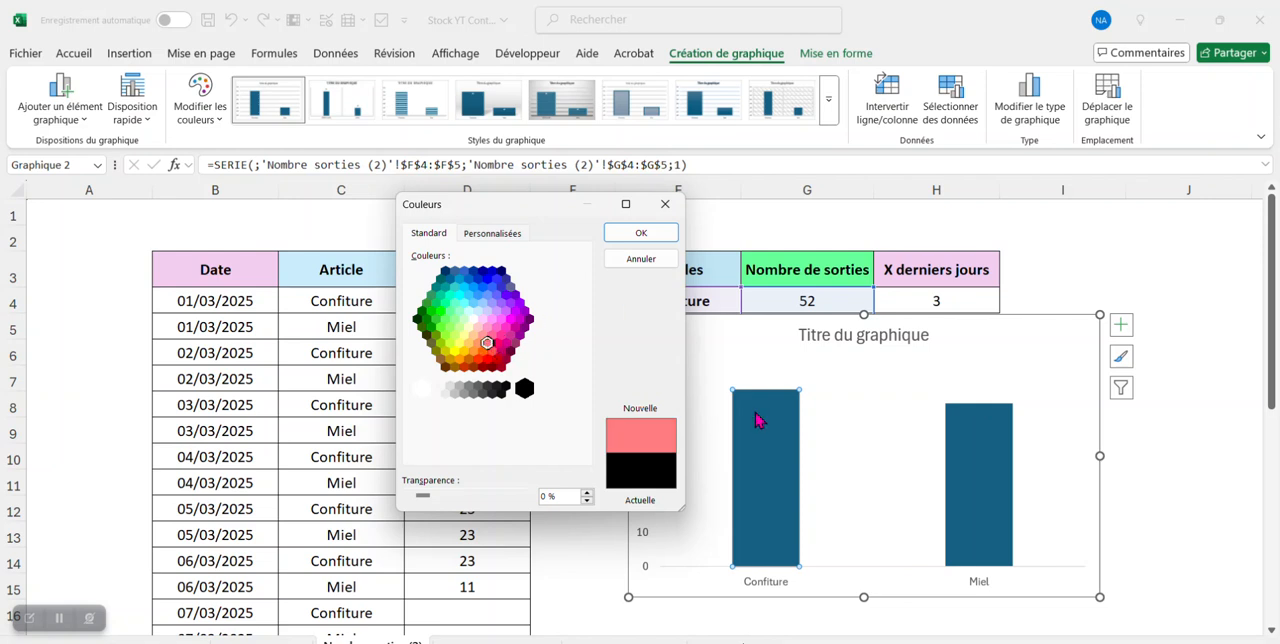
pyautogui.click(640, 234)
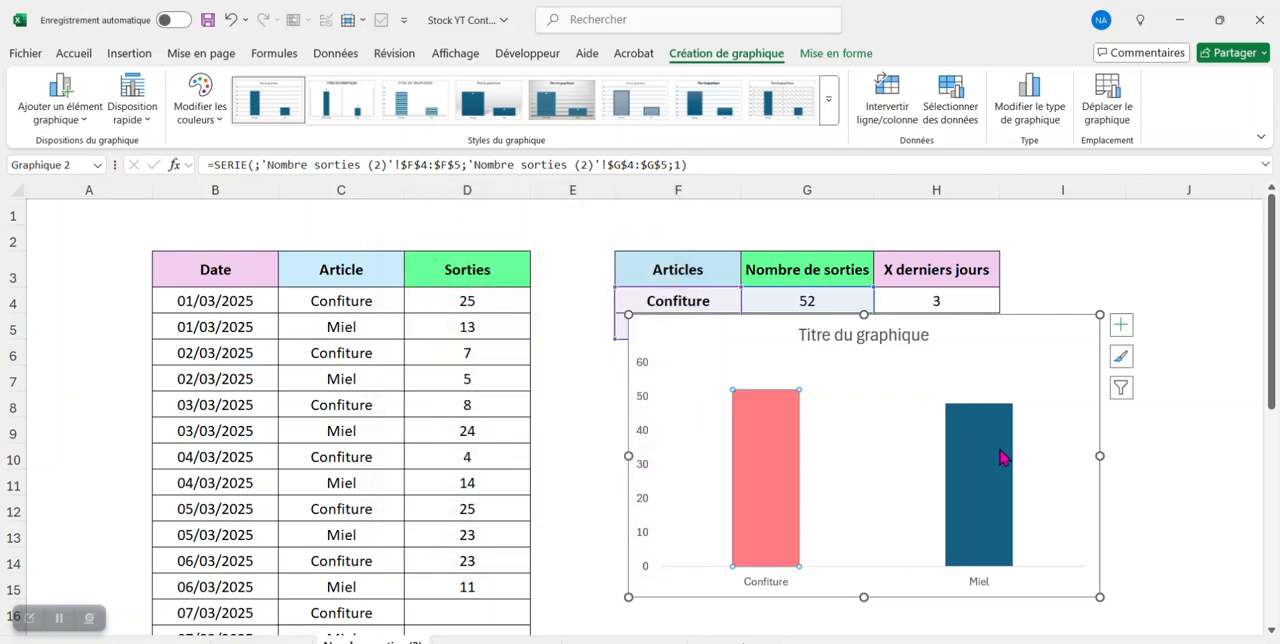
pyautogui.click(1076, 267)
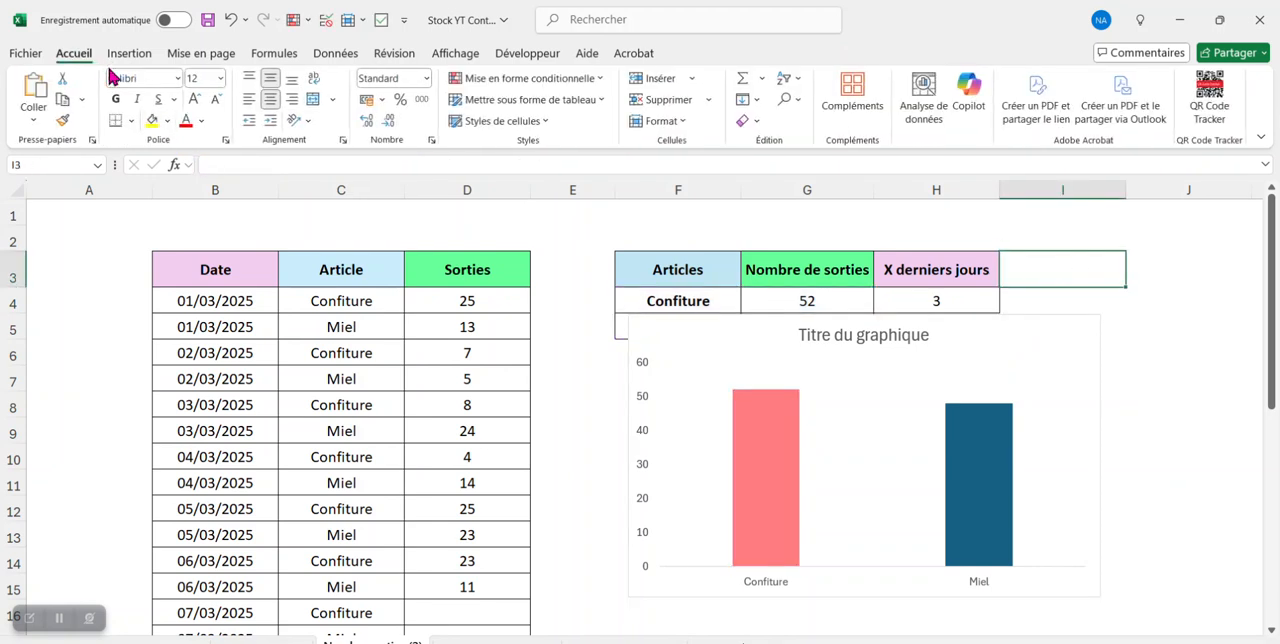
# - Fill only the chart's Miel column with the recently used gold colour (Or), then deselect the chart
pyautogui.click(995, 489)
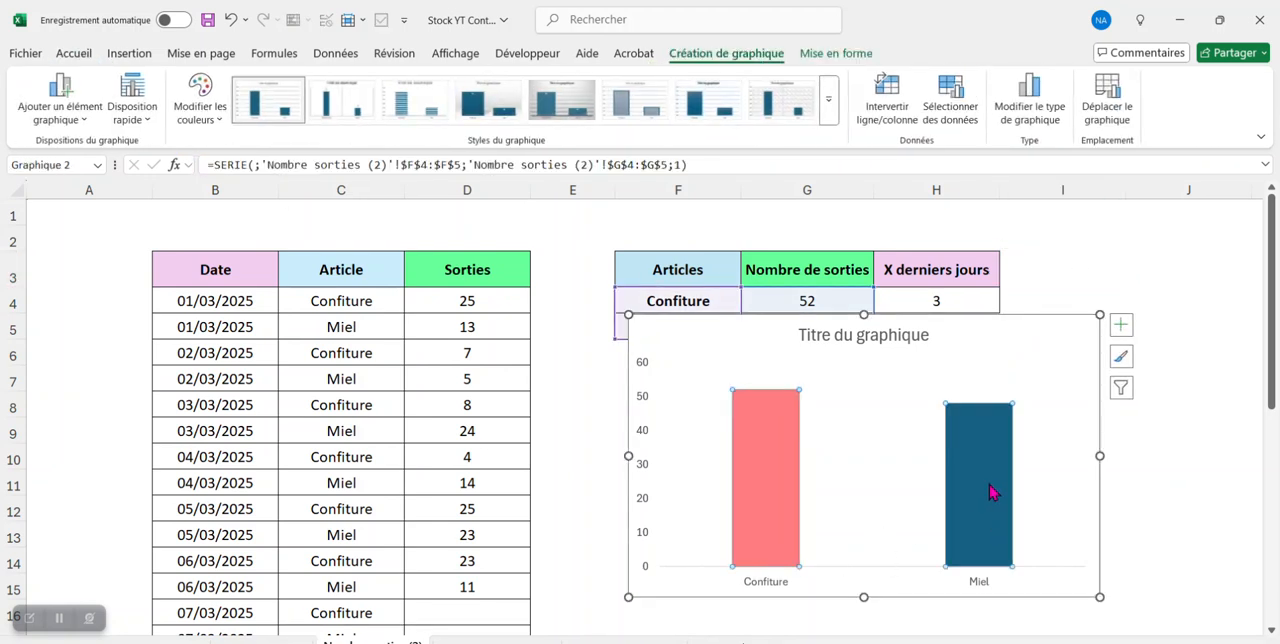
pyautogui.click(992, 490)
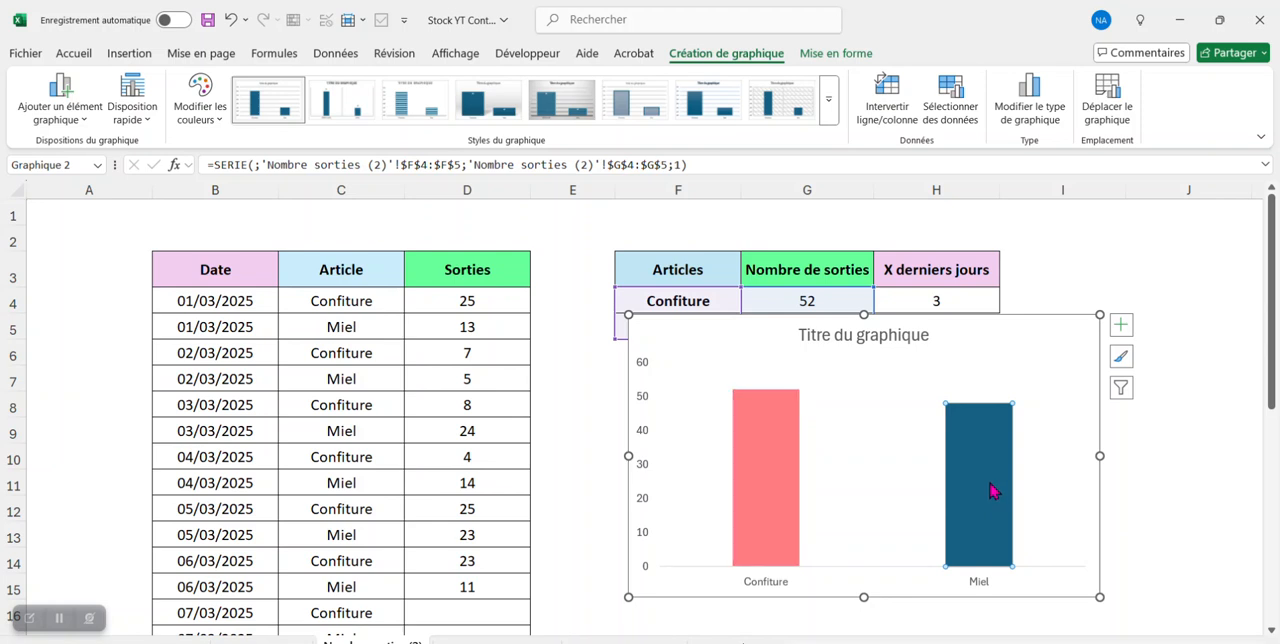
pyautogui.rightClick(990, 490)
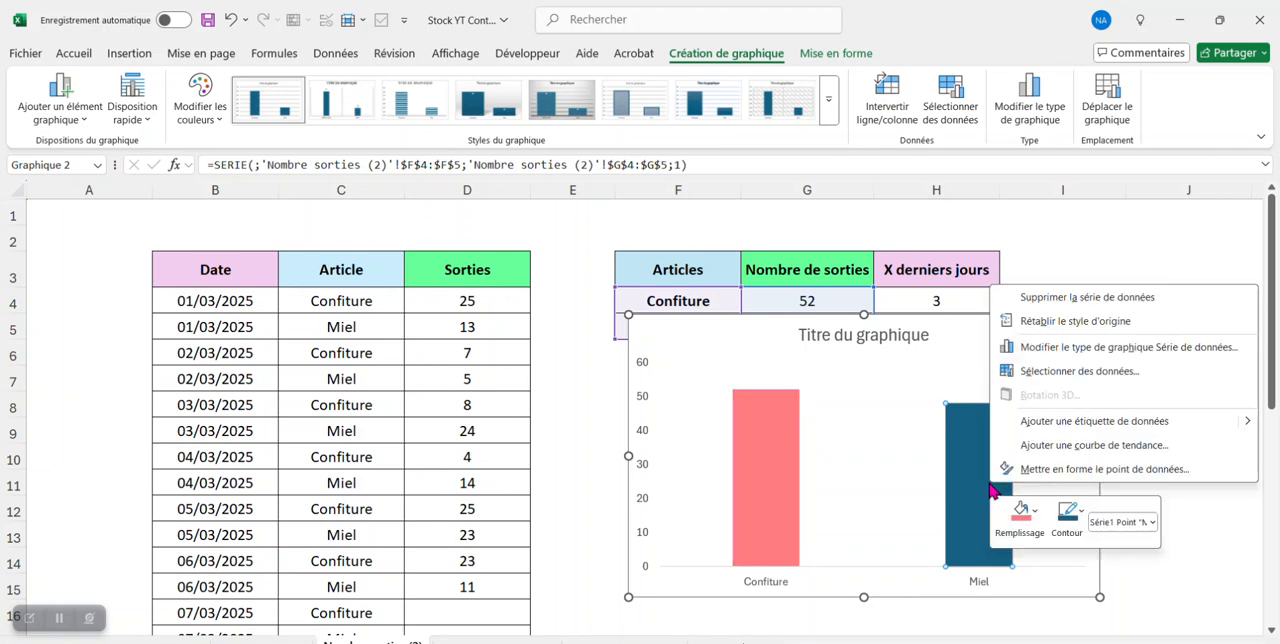
pyautogui.click(1022, 515)
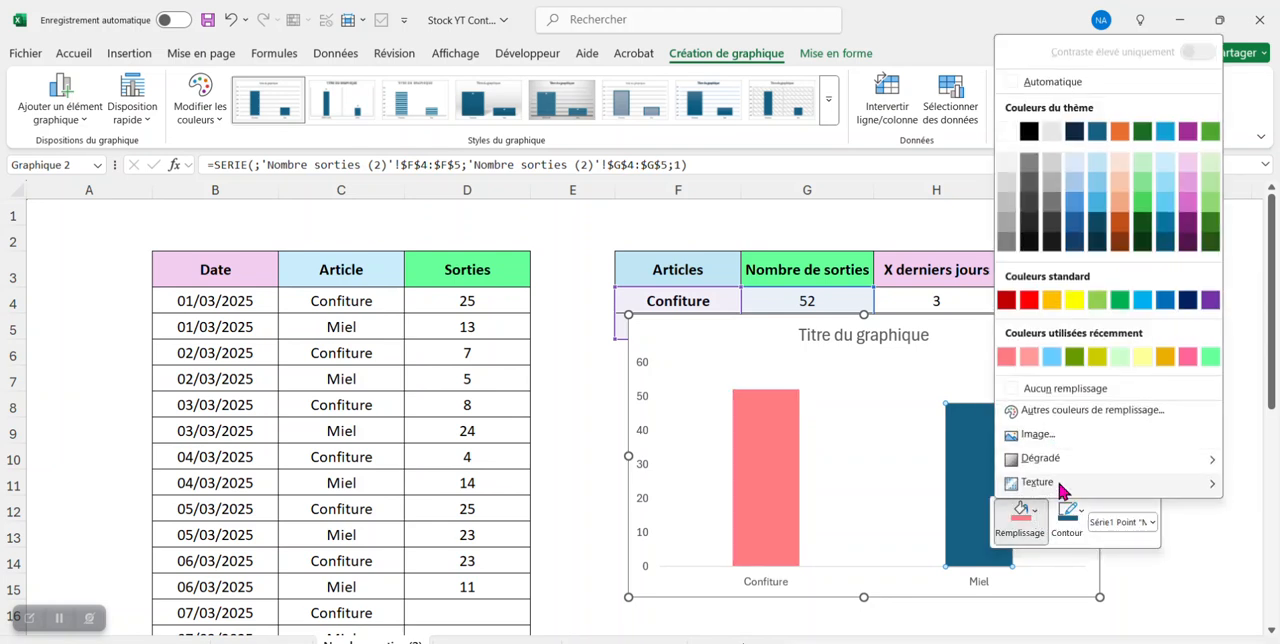
pyautogui.click(1167, 358)
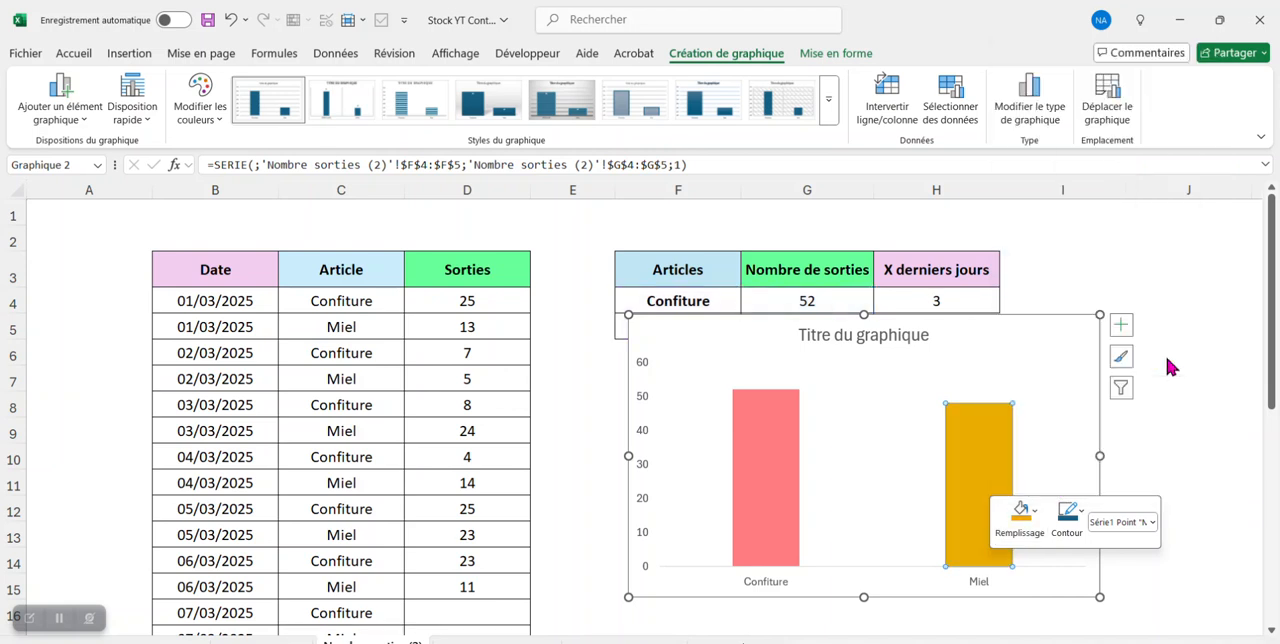
pyautogui.press('Escape')
# - Add a dark grey 10 pt glow with 26 % transparency to both columns of the data series
pyautogui.moveTo(774, 447)
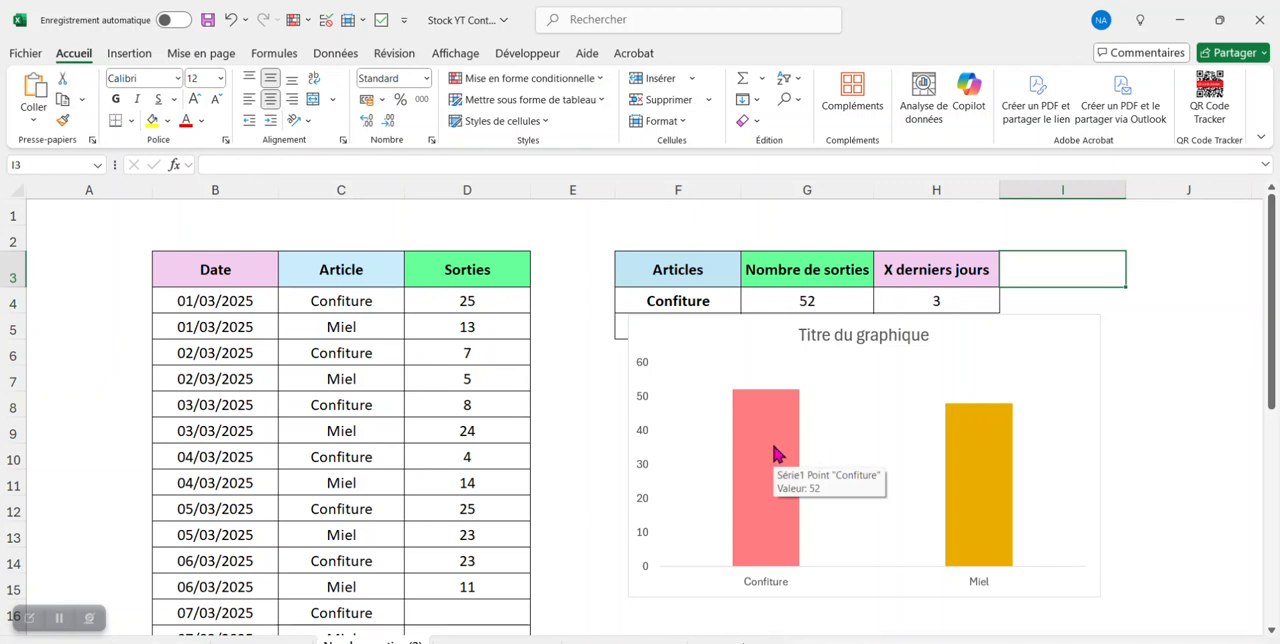
pyautogui.doubleClick(774, 451)
pyautogui.click(167, 291)
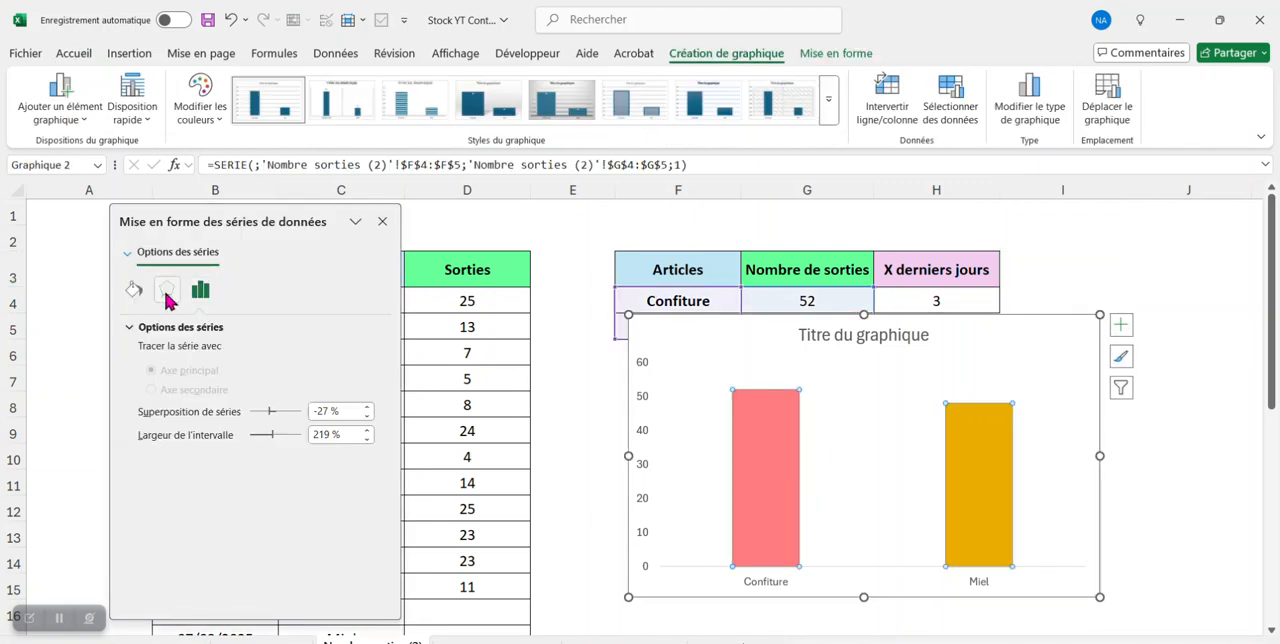
pyautogui.click(166, 352)
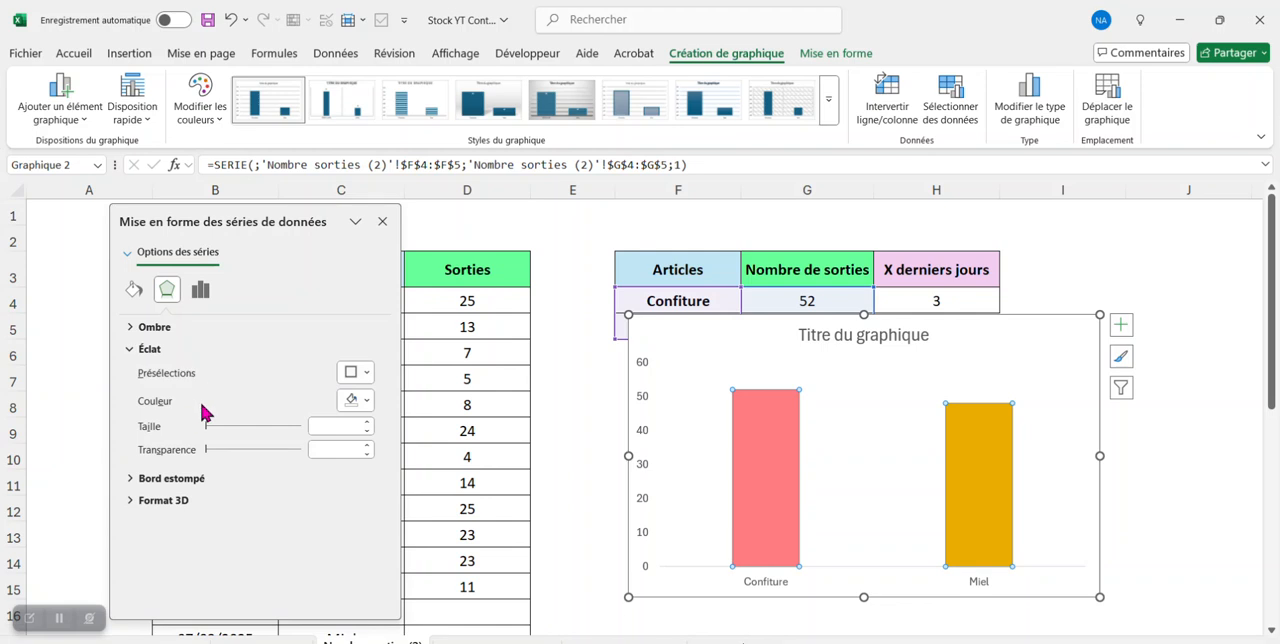
pyautogui.click(362, 400)
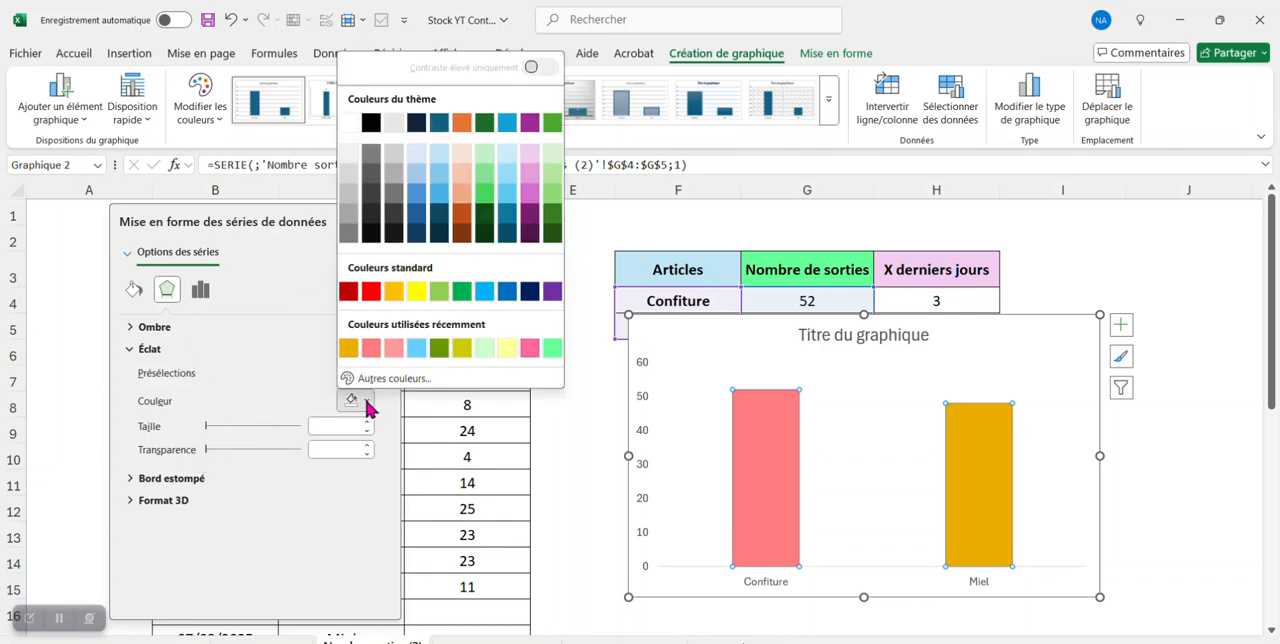
pyautogui.click(371, 156)
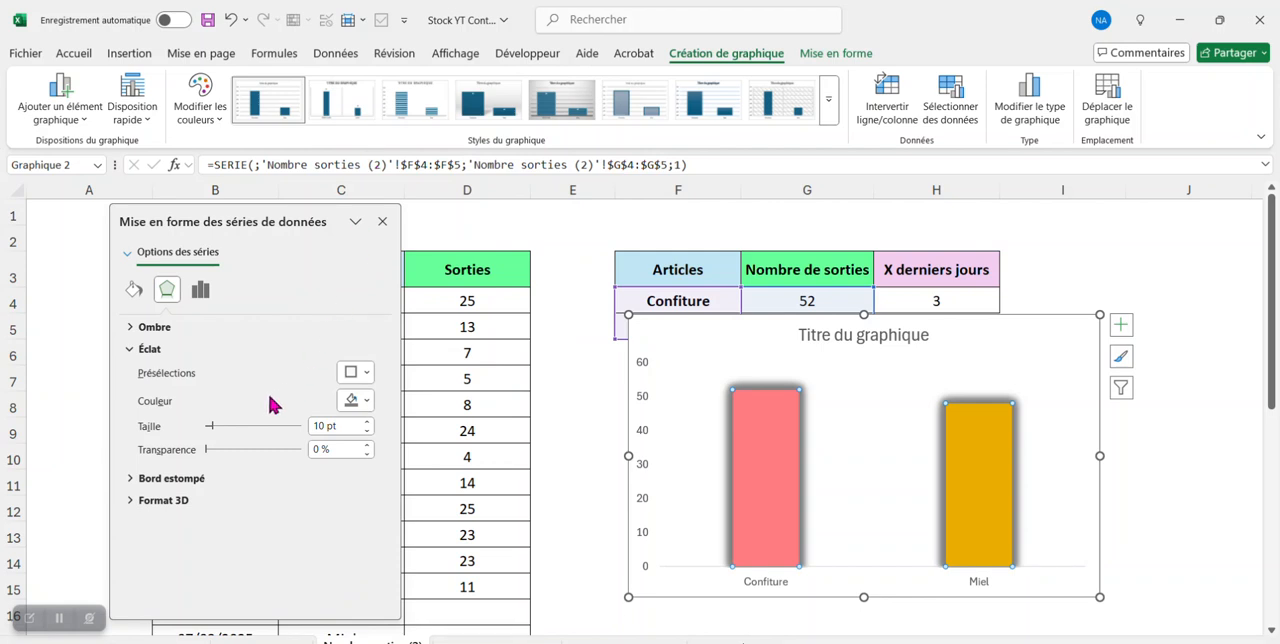
pyautogui.moveTo(206, 450); pyautogui.dragTo(234, 457)
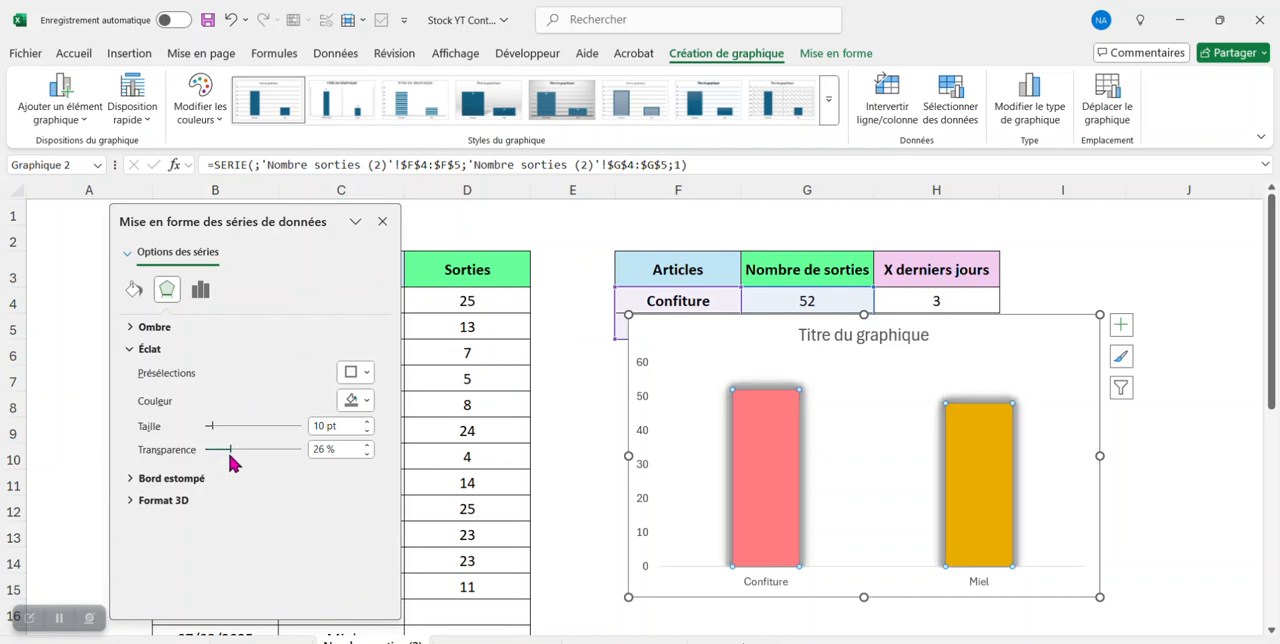
# - Give the columns a 3D bevel with a width of 5 pt for both the top and the bottom bevel
pyautogui.click(125, 500)
pyautogui.scroll(-1, 330, 470)
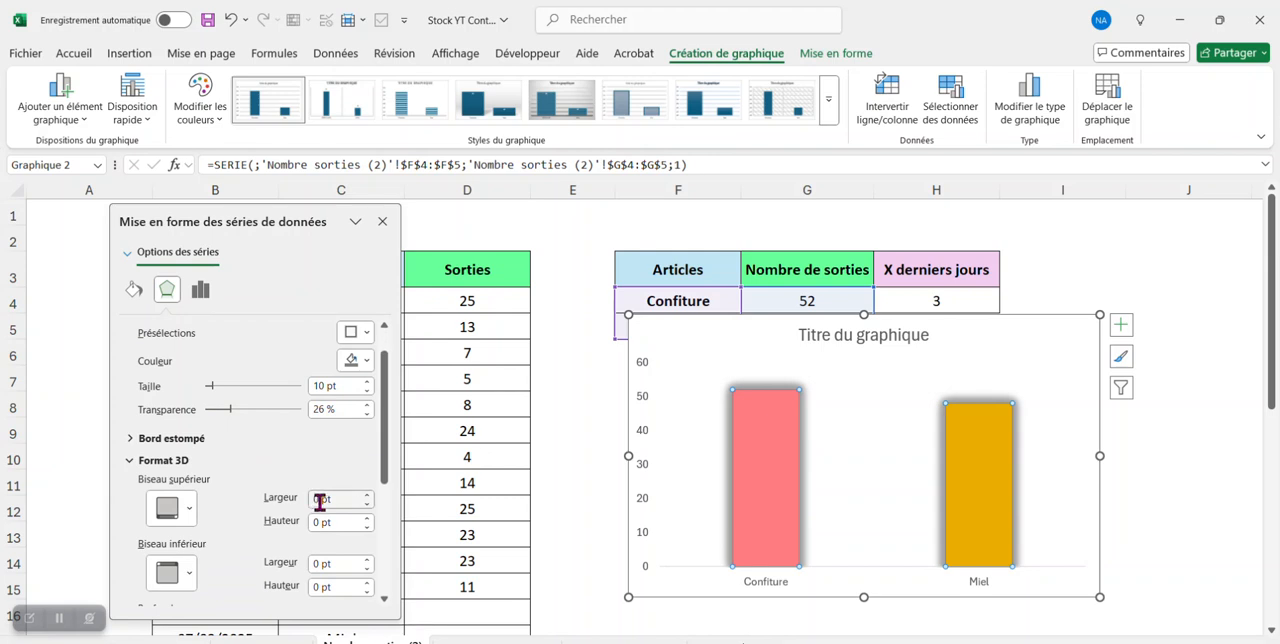
pyautogui.click(313, 502)
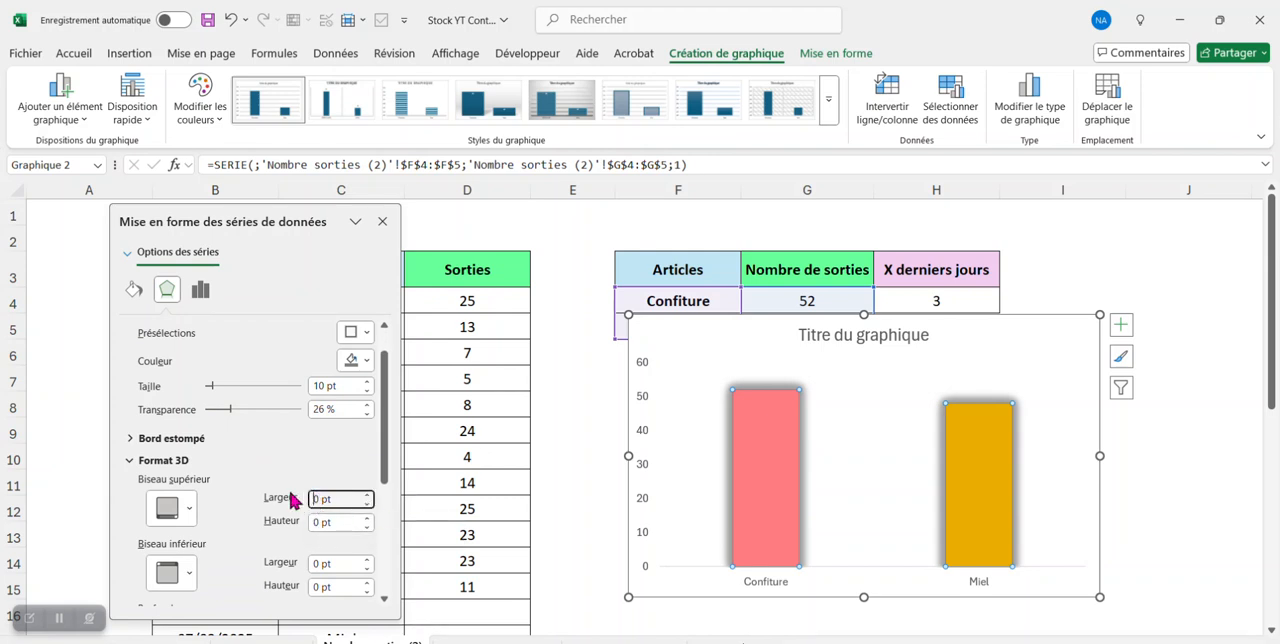
pyautogui.write('5')
pyautogui.press('Return')
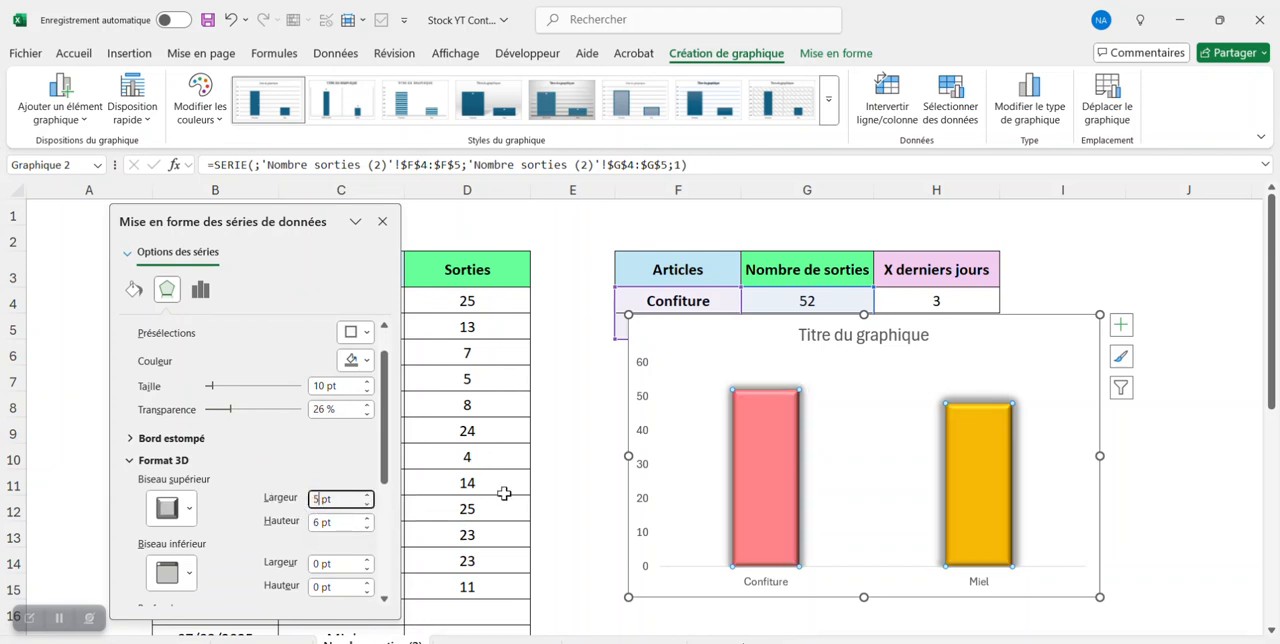
pyautogui.click(321, 565)
pyautogui.write('5')
pyautogui.press('Return')
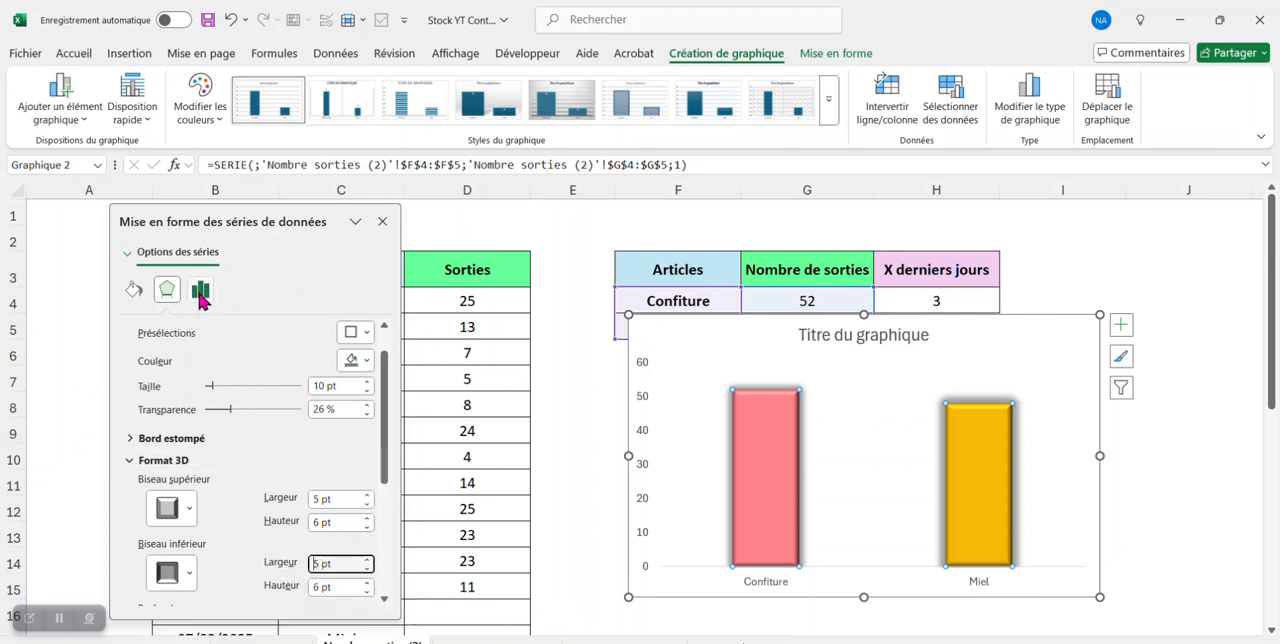
# - Set the gap width (Largeur de l'intervalle) of the series to 114 % and close the series formatting
pyautogui.click(201, 293)
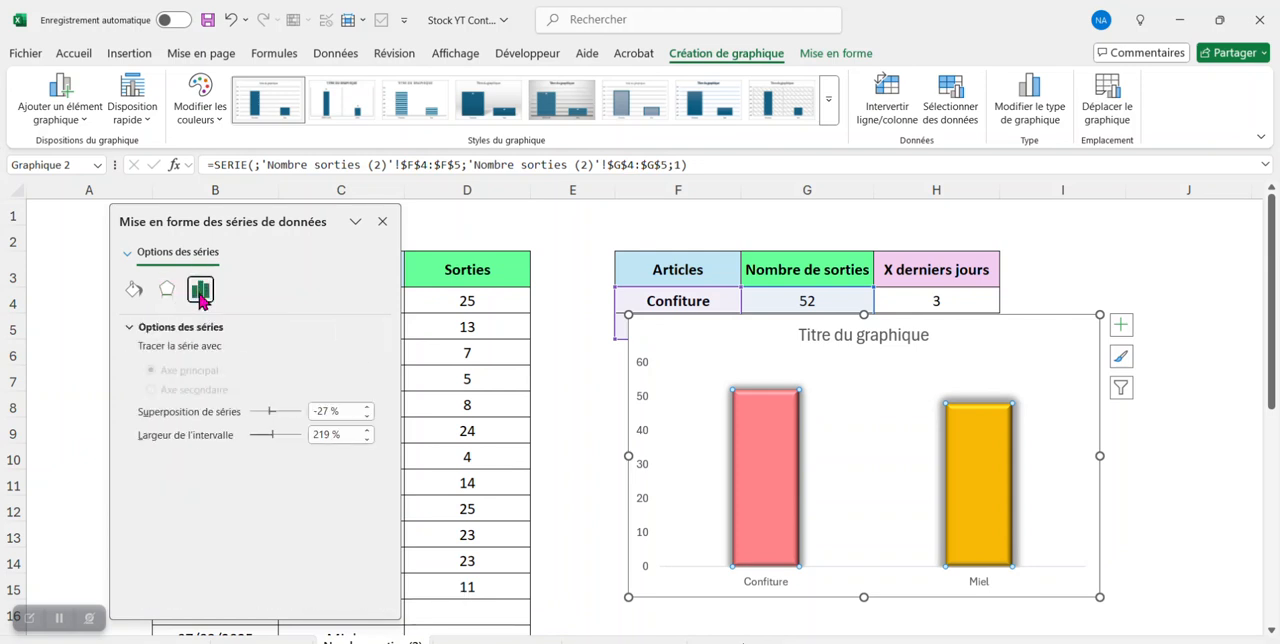
pyautogui.click(271, 437)
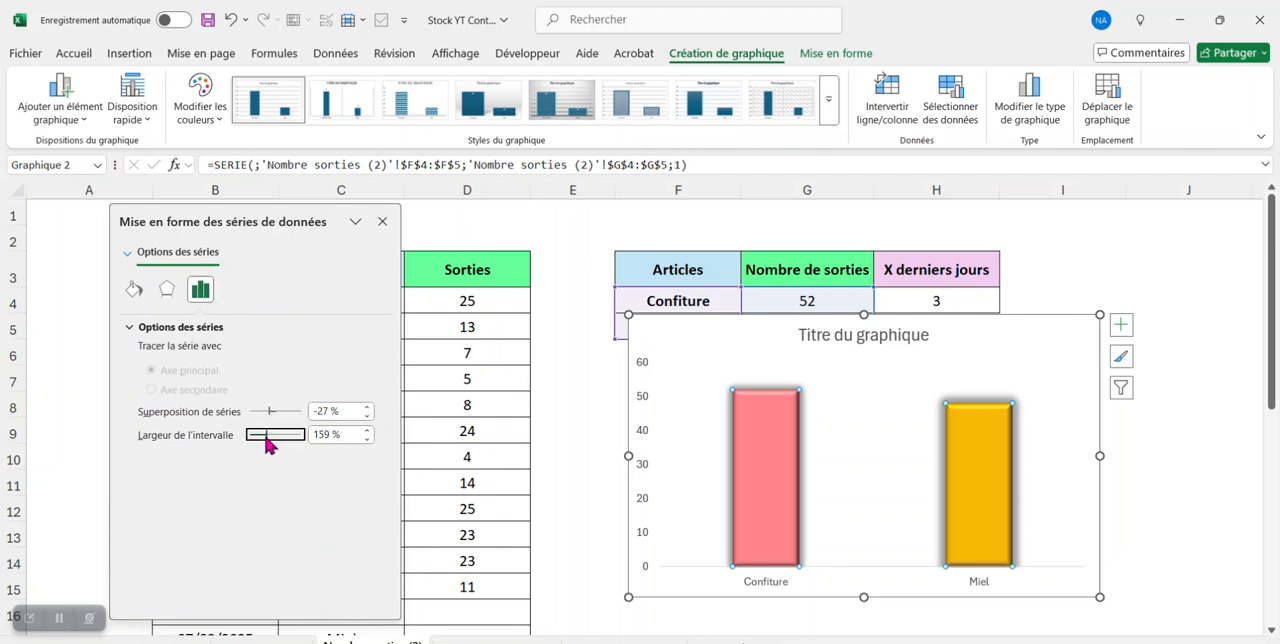
pyautogui.moveTo(264, 440); pyautogui.dragTo(260, 440)
pyautogui.moveTo(259, 445); pyautogui.dragTo(257, 445)
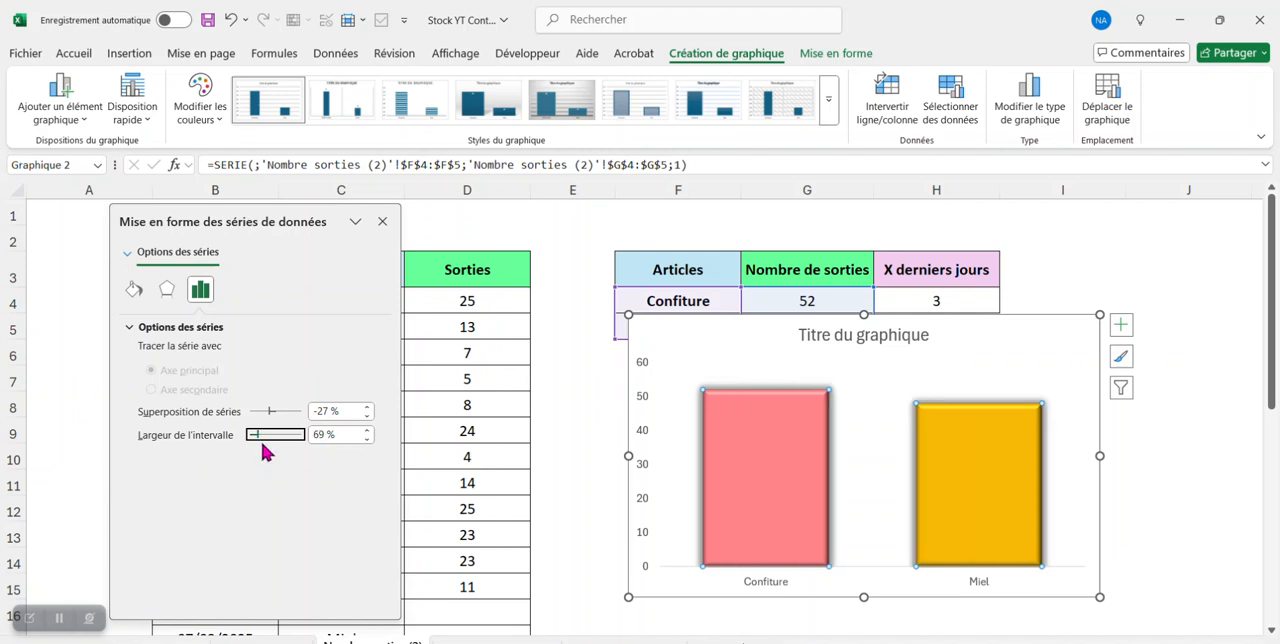
pyautogui.press('Tab')
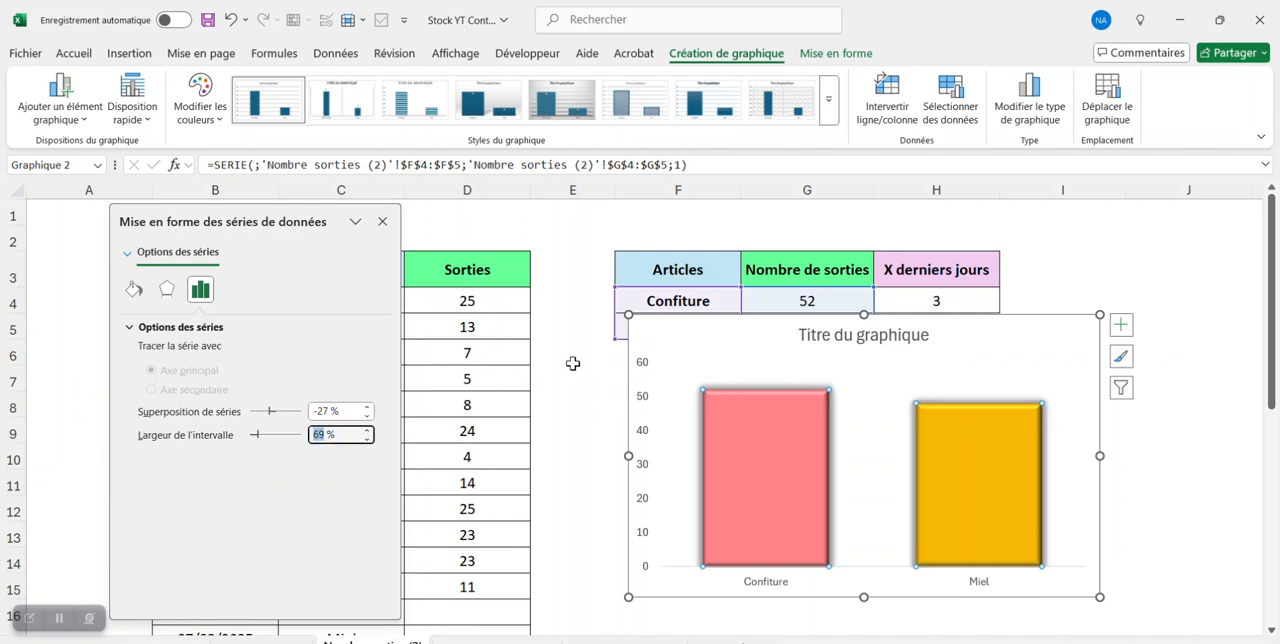
pyautogui.write('114')
pyautogui.press('Return')
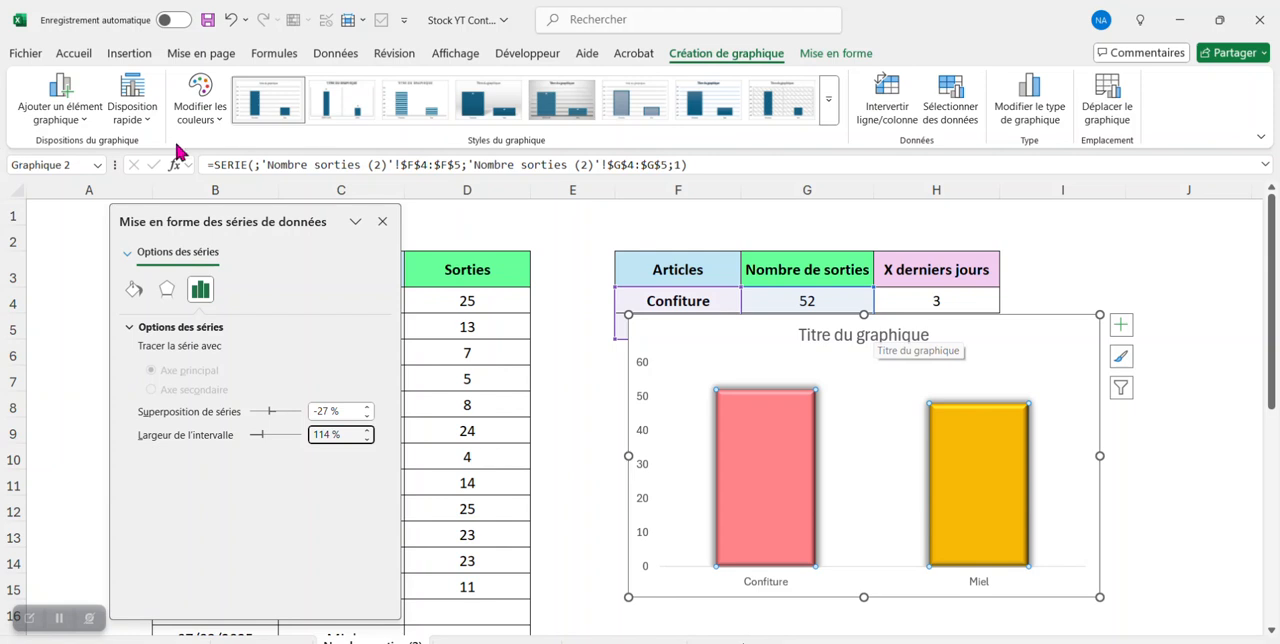
pyautogui.click(383, 221)
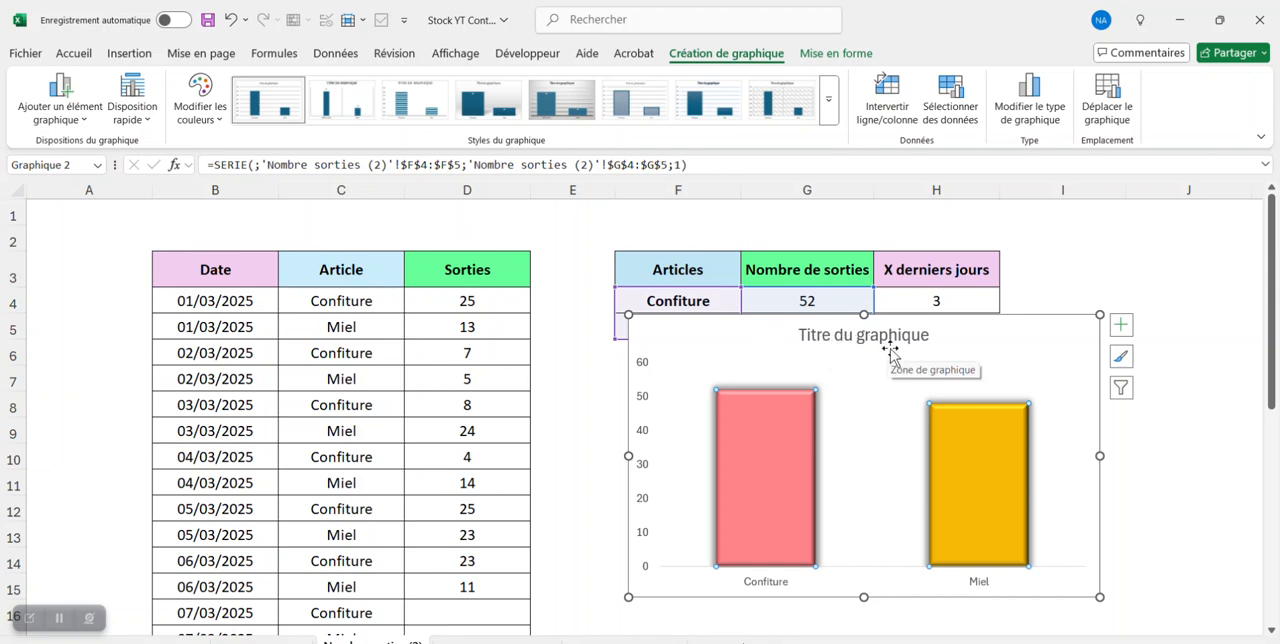
# - Make the vertical axis labels of the chart bold and increase their font size
pyautogui.click(63, 52)
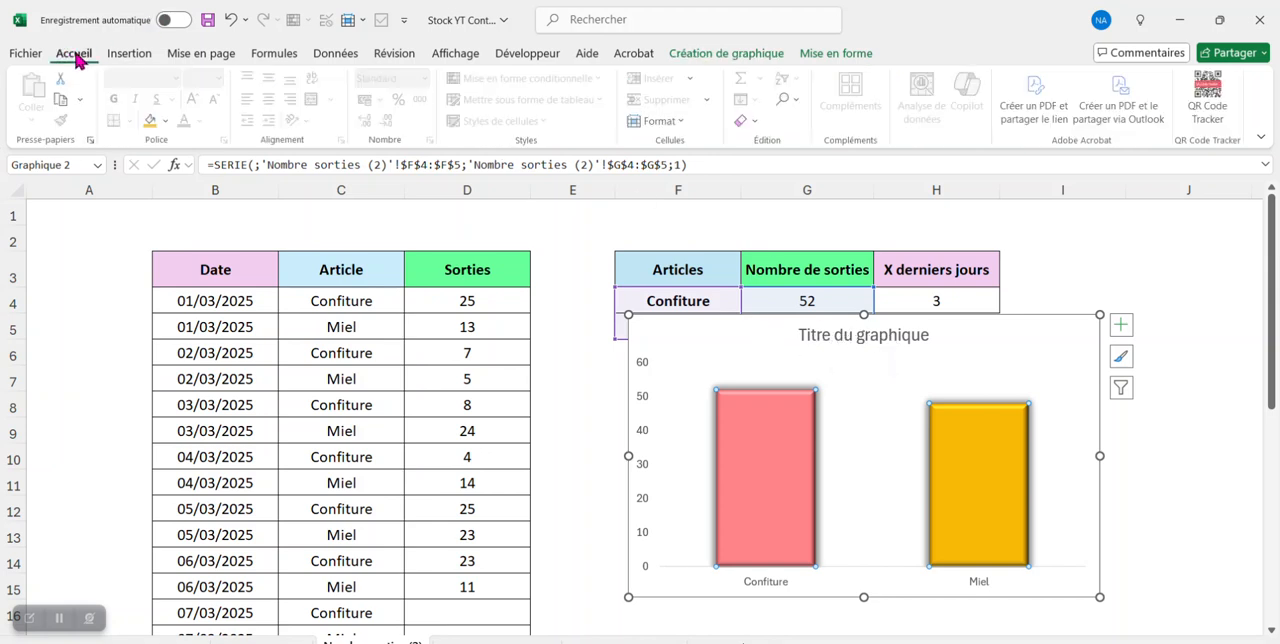
pyautogui.click(643, 408)
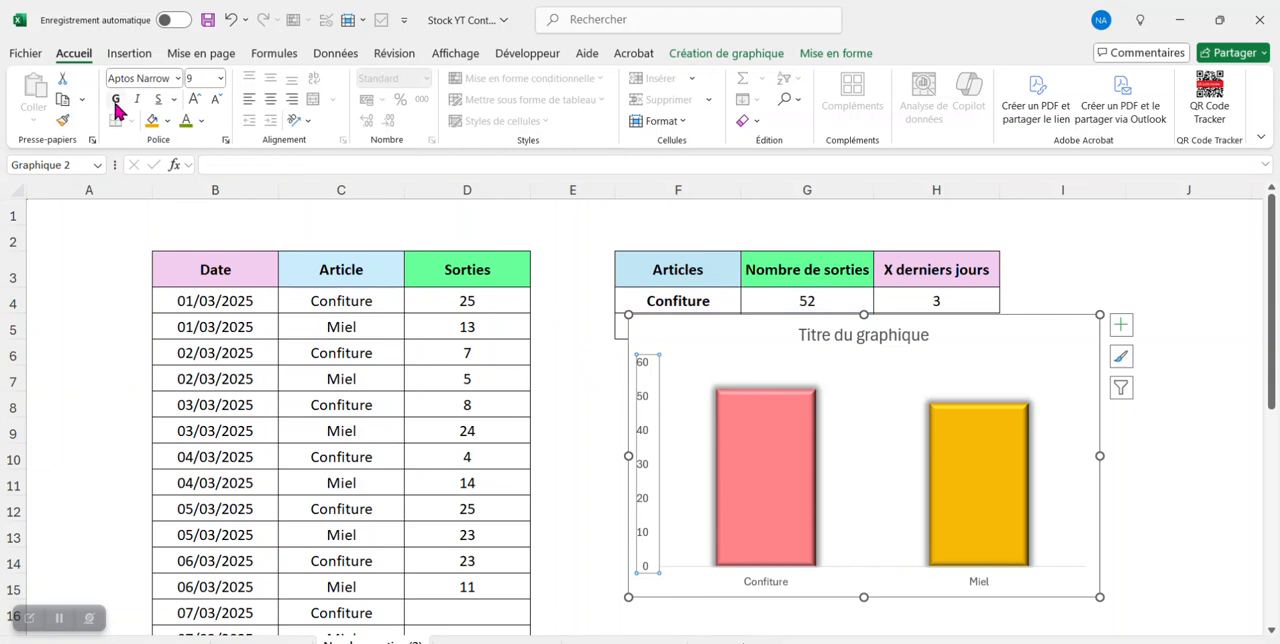
pyautogui.click(115, 100)
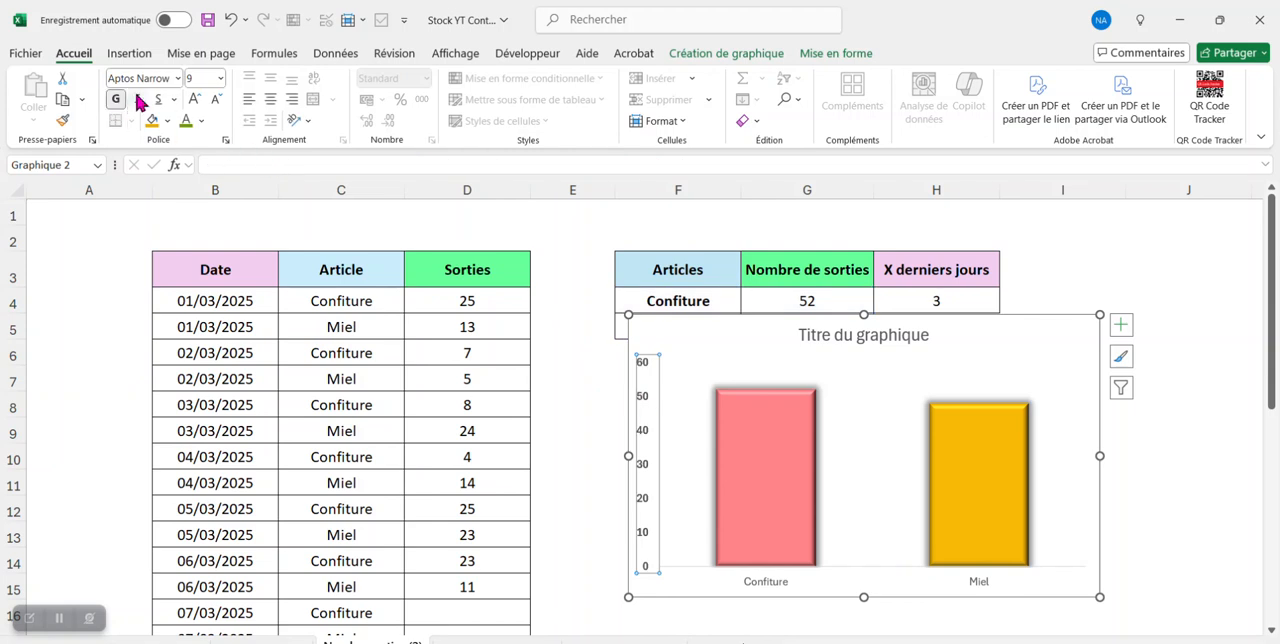
pyautogui.click(195, 99)
# - Set the article names on the chart's horizontal axis to 12 pt bold
pyautogui.click(774, 586)
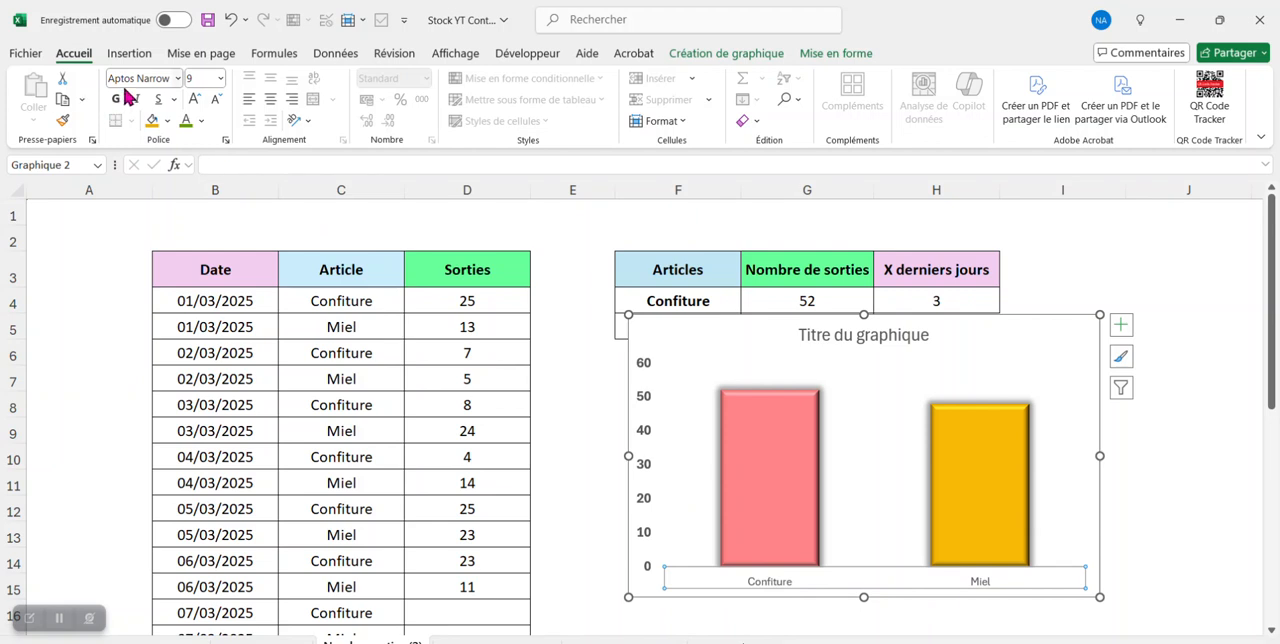
pyautogui.click(195, 99)
pyautogui.click(195, 99)
pyautogui.click(195, 99)
pyautogui.click(195, 99)
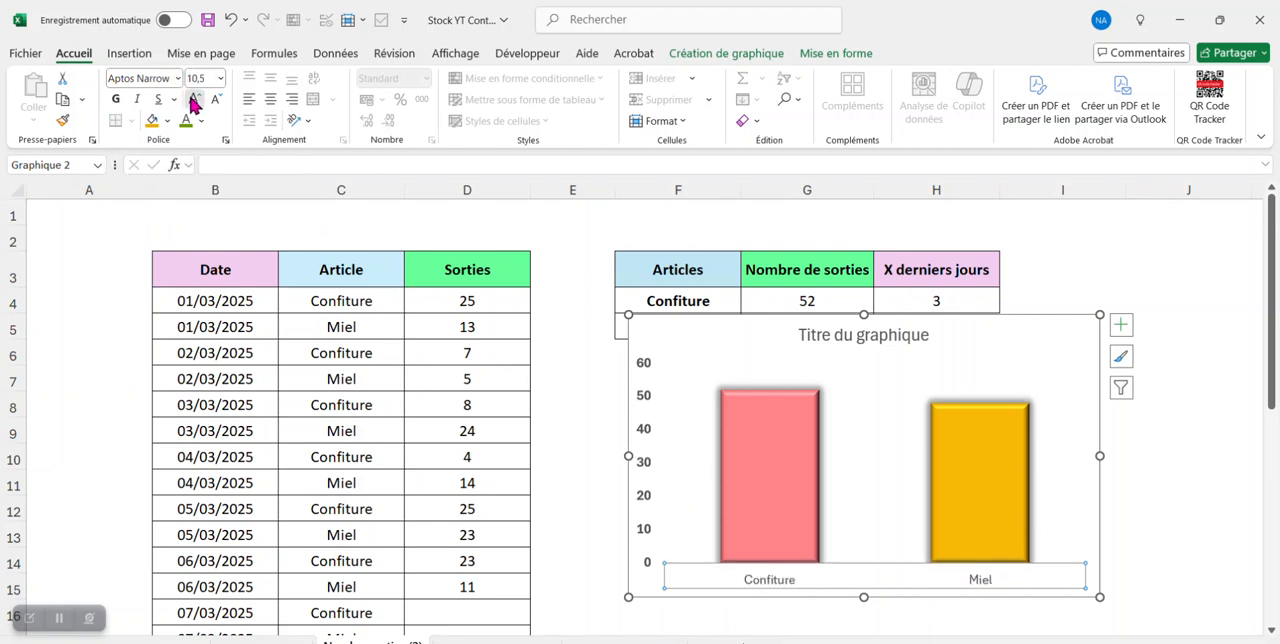
pyautogui.click(115, 101)
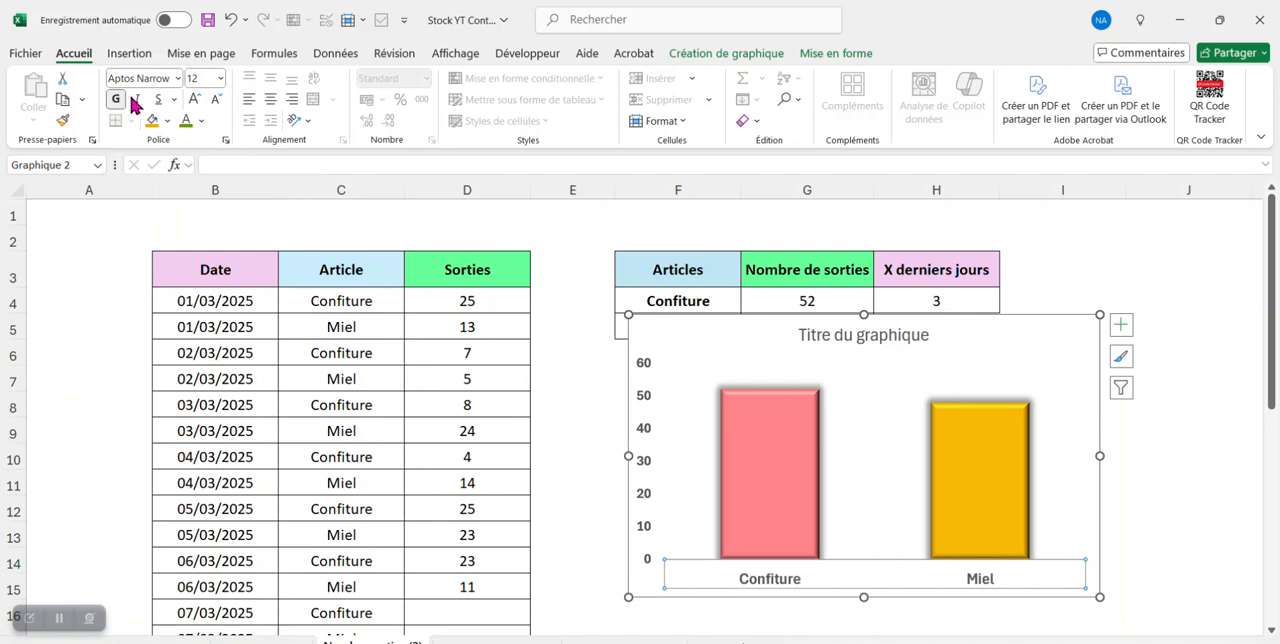
# - Add data labels to the chart's columns and format the labels as 10,5 pt bold
pyautogui.click(1123, 326)
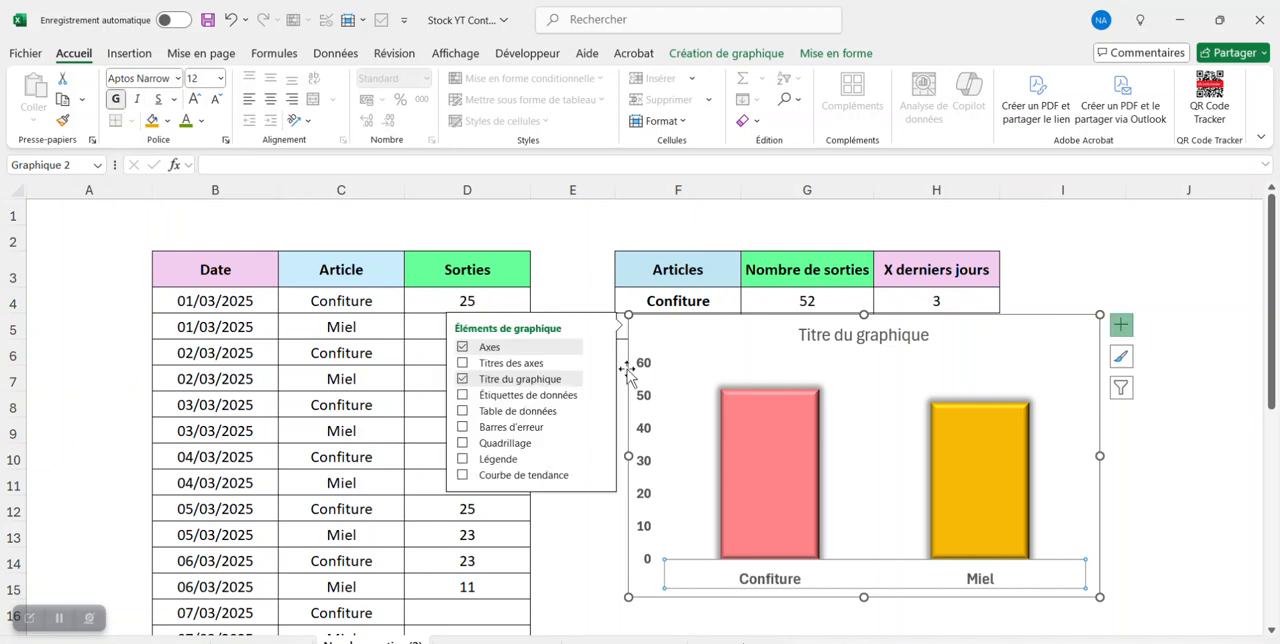
pyautogui.click(478, 413)
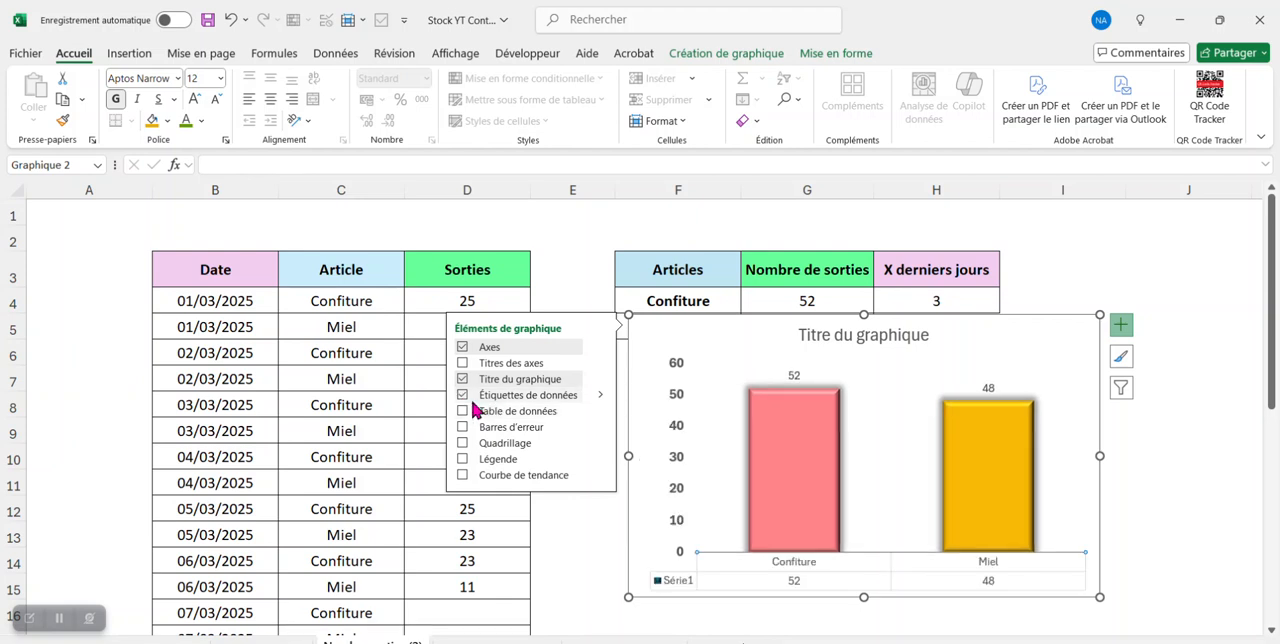
pyautogui.click(572, 295)
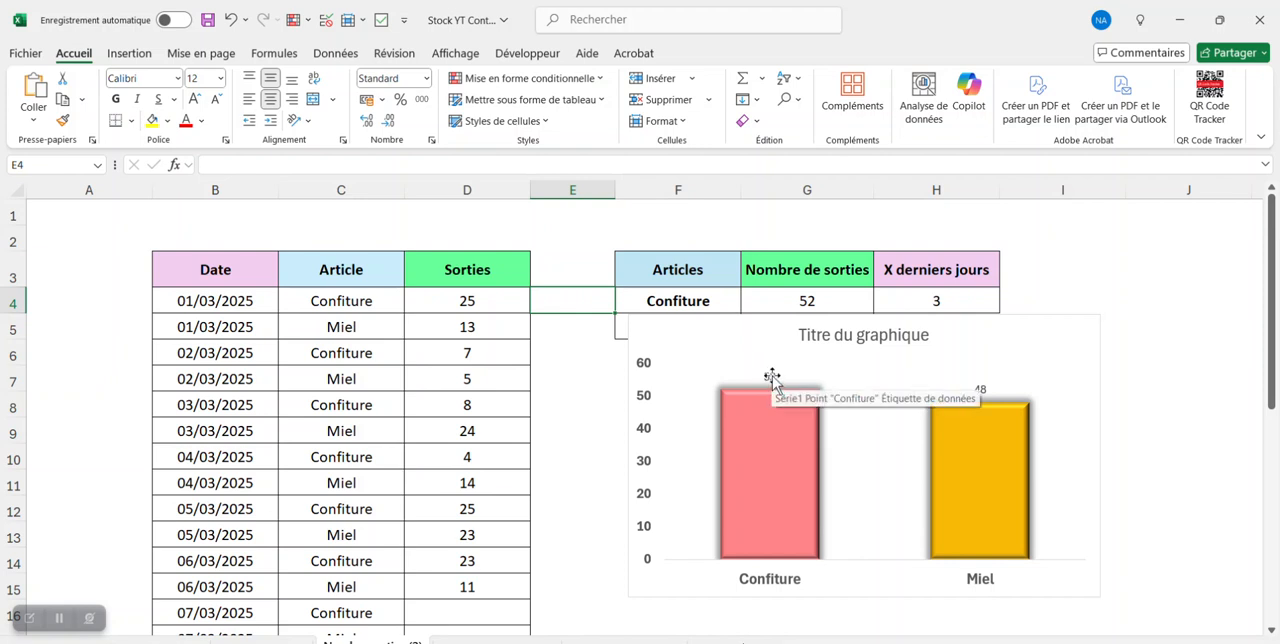
pyautogui.click(772, 377)
pyautogui.click(117, 99)
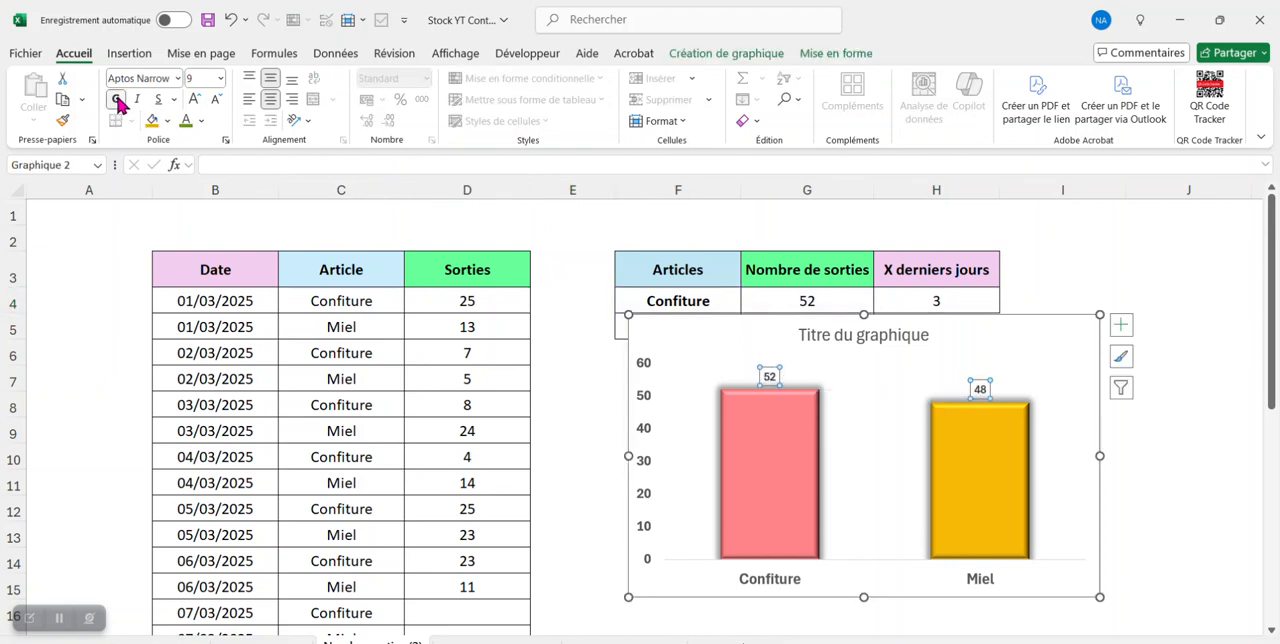
pyautogui.click(192, 100)
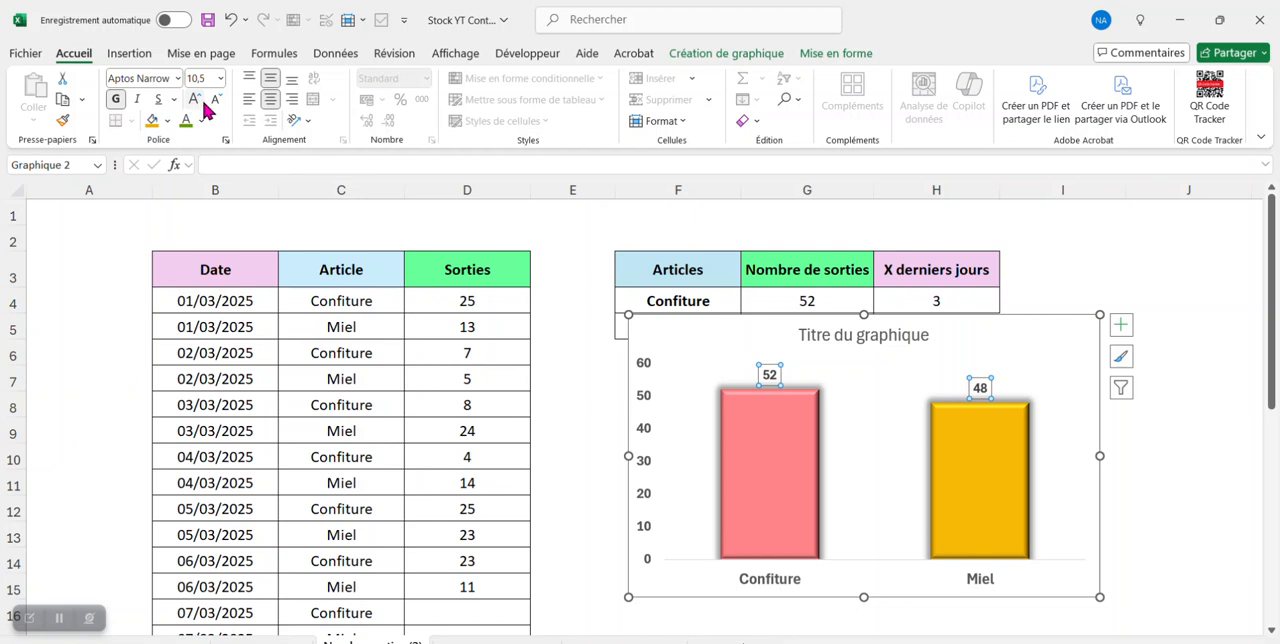
pyautogui.click(1205, 278)
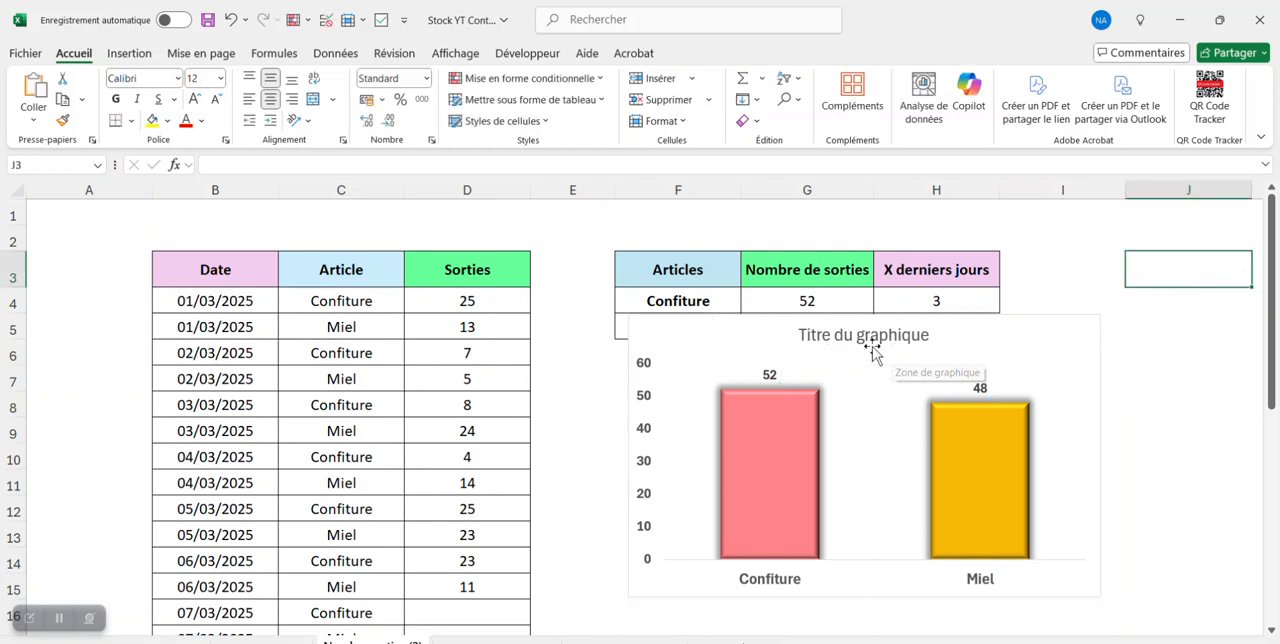
# - Move the chart over the Date/Article/Sorties table and turn F7:H7 into one merged cell with thick outside borders
pyautogui.click(695, 341)
pyautogui.moveTo(700, 323); pyautogui.dragTo(153, 281)
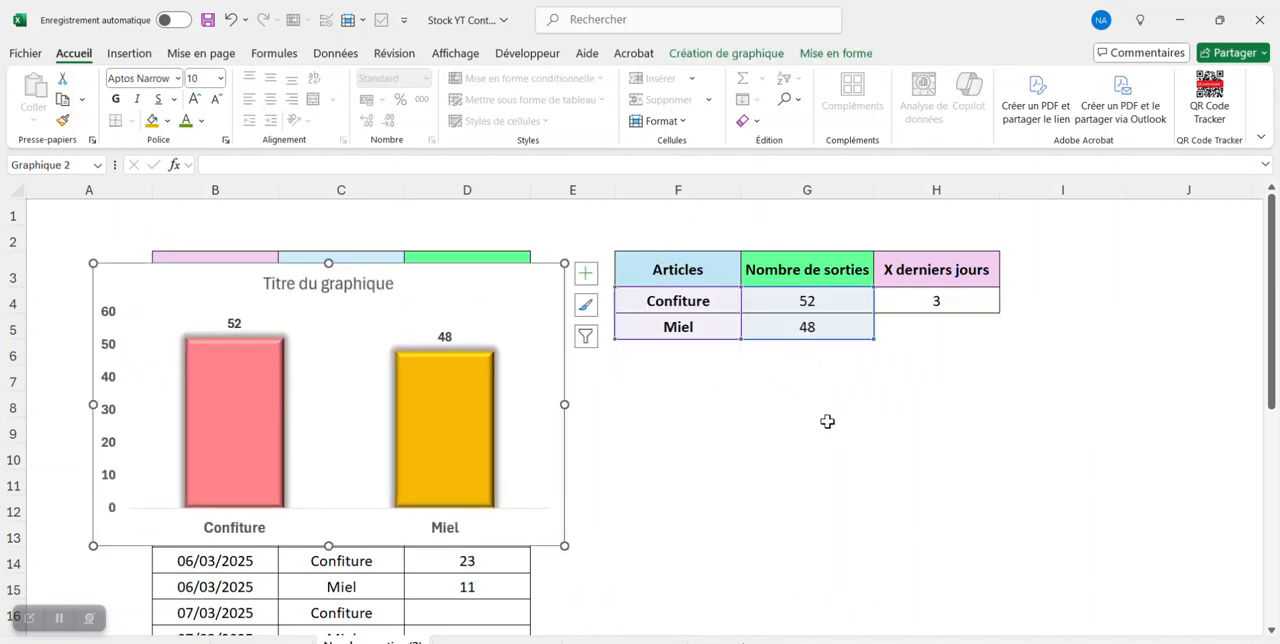
pyautogui.click(790, 378)
pyautogui.click(129, 120)
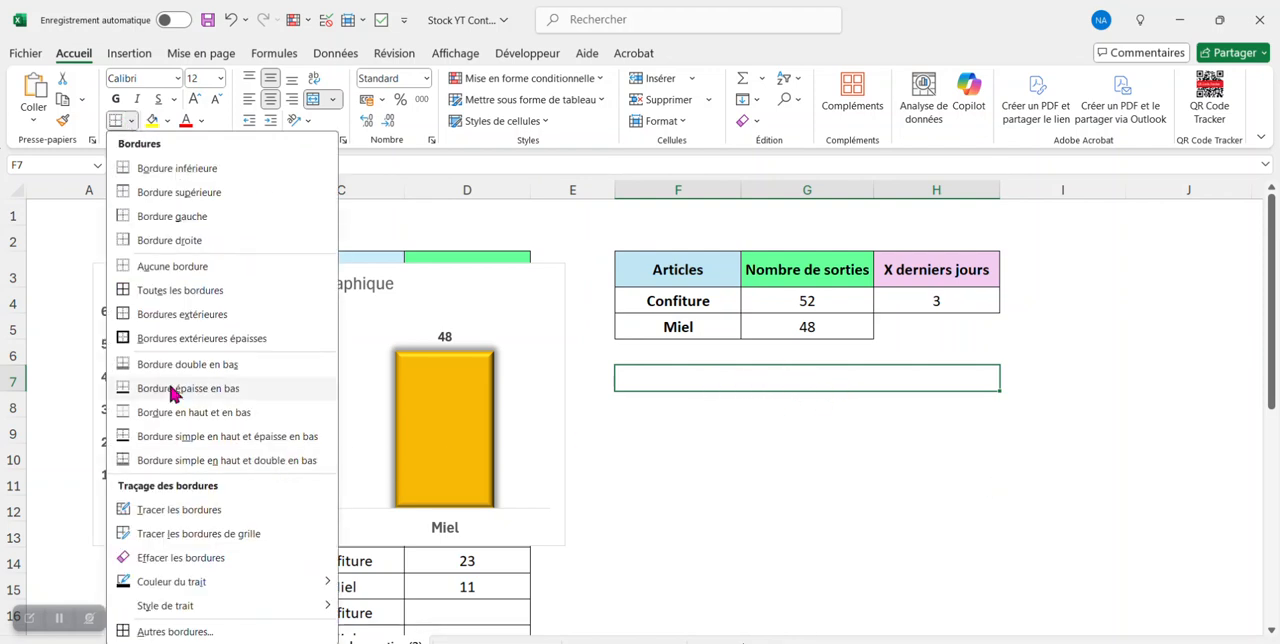
pyautogui.click(170, 344)
pyautogui.click(786, 457)
# - Enter the formula ="Nombre de sorties sur les "&H4&" derniers jours" in merged cell F7
pyautogui.click(777, 377)
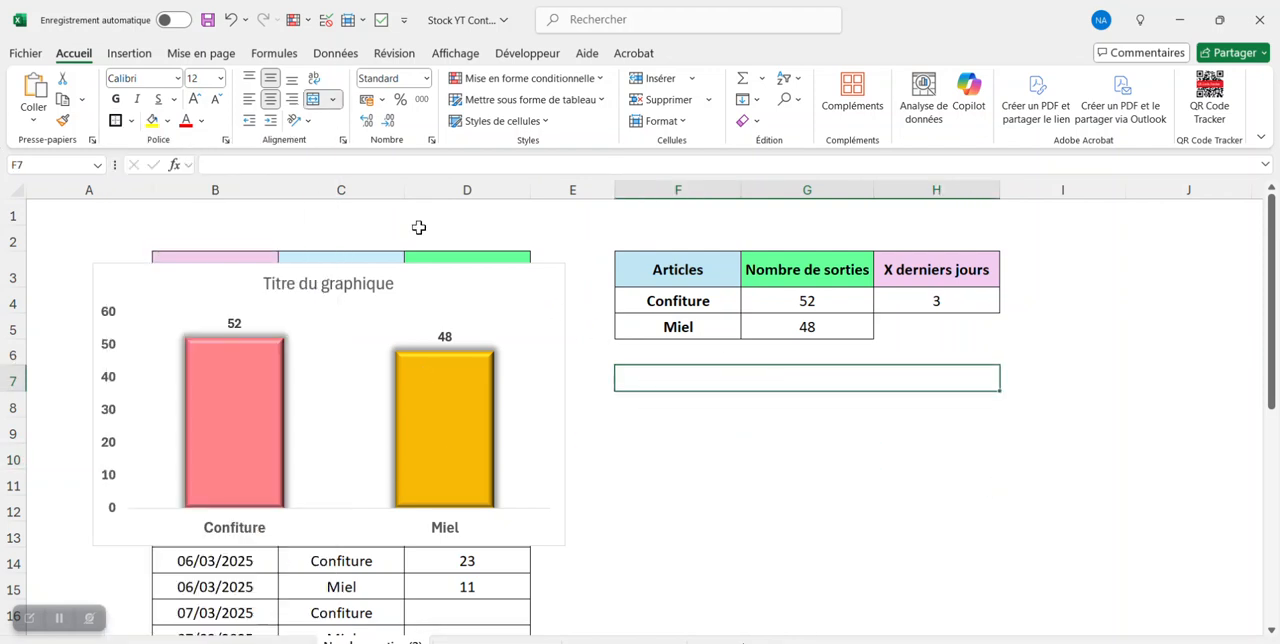
pyautogui.click(350, 160)
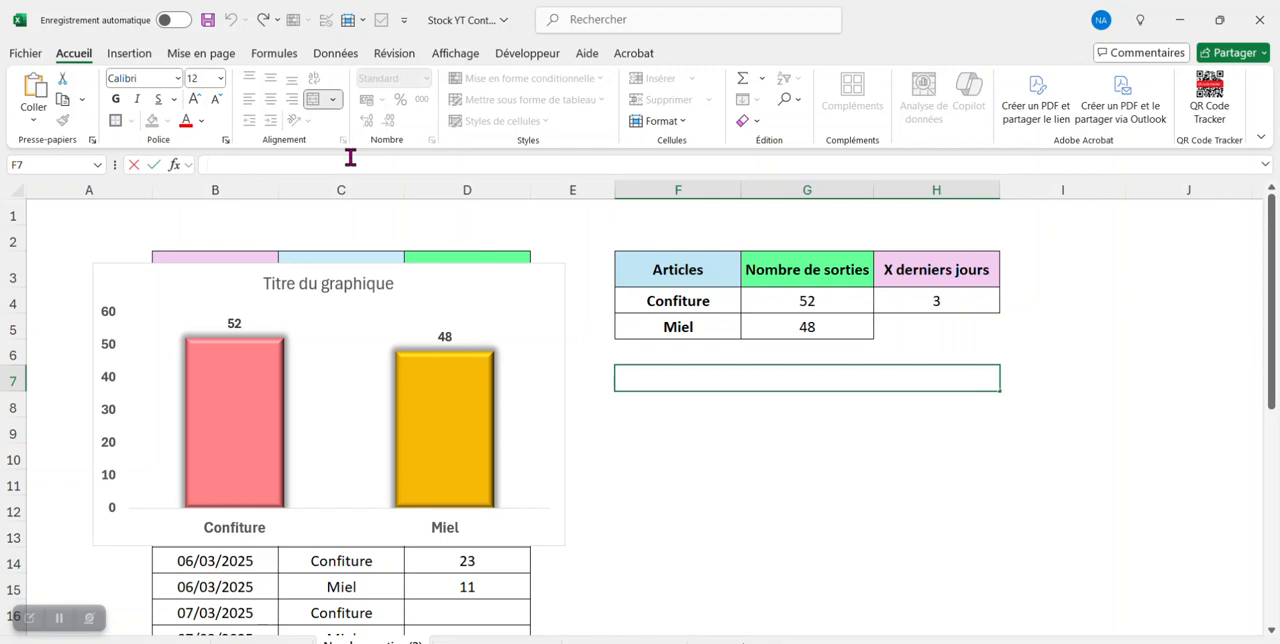
pyautogui.write('=')
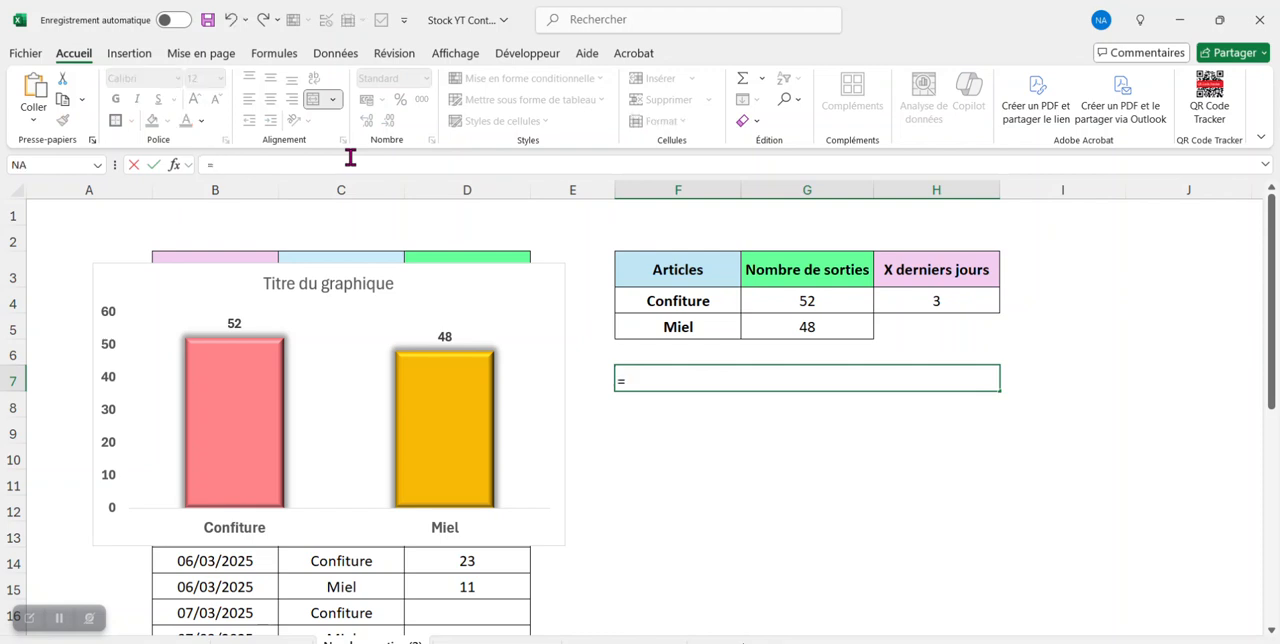
pyautogui.write('"')
pyautogui.press('capslock')
pyautogui.write('N')
pyautogui.press('capslock')
pyautogui.write('ombre de sorties sur les "&')
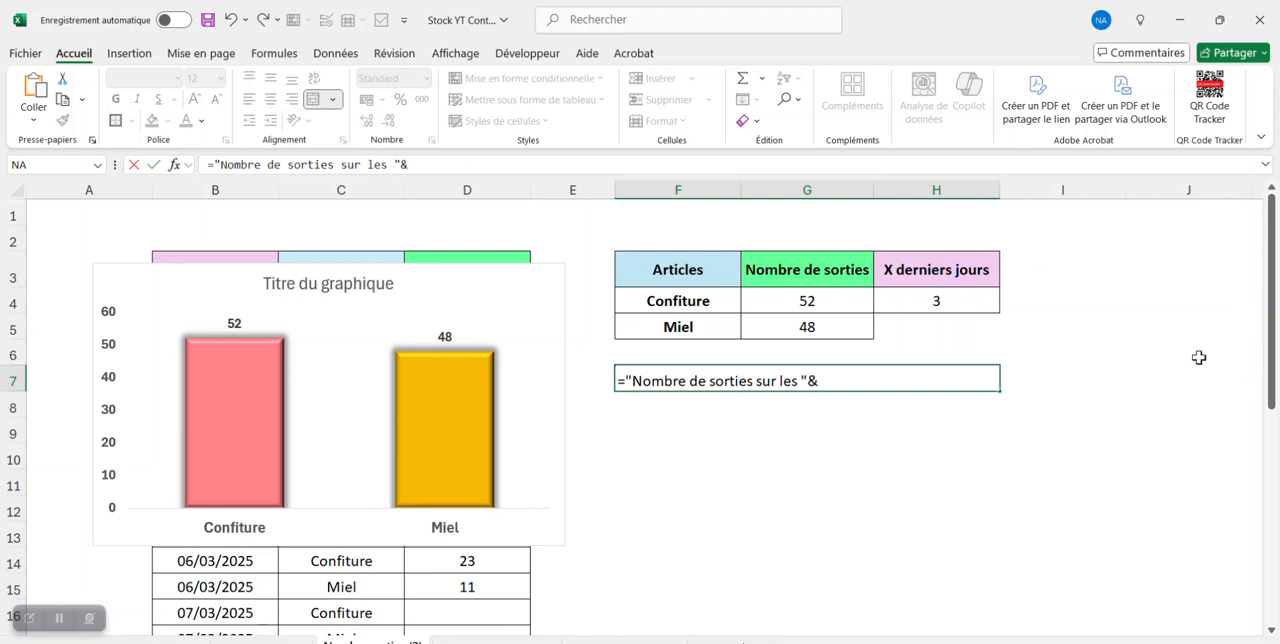
pyautogui.click(971, 301)
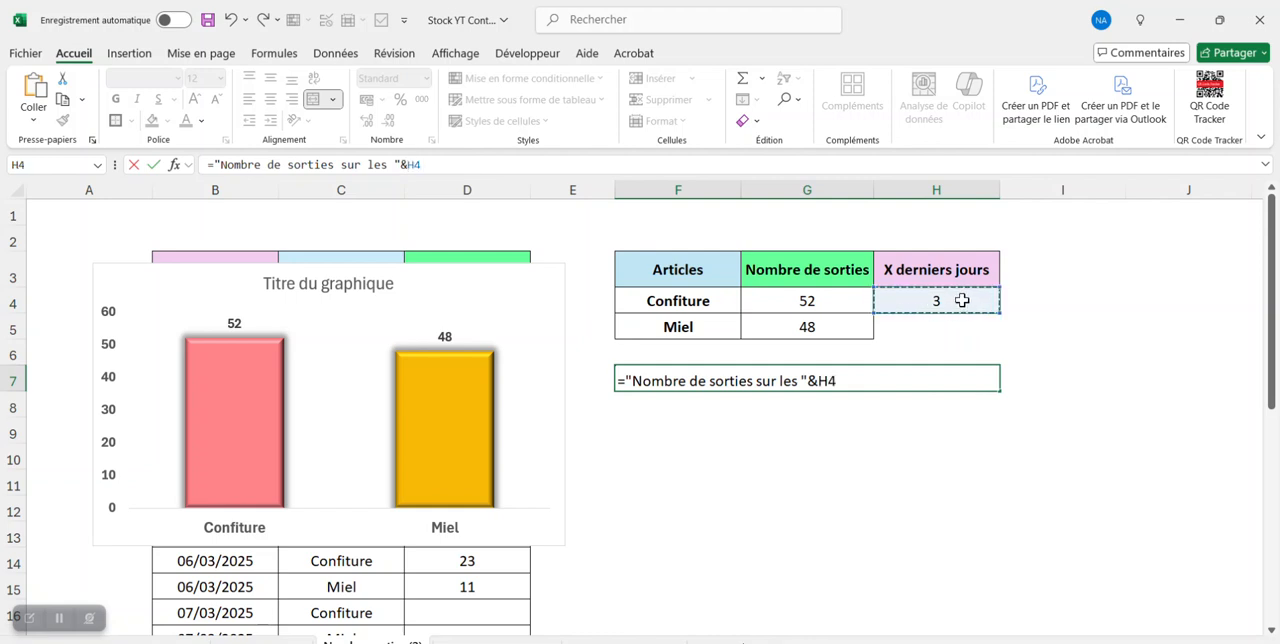
pyautogui.write('&')
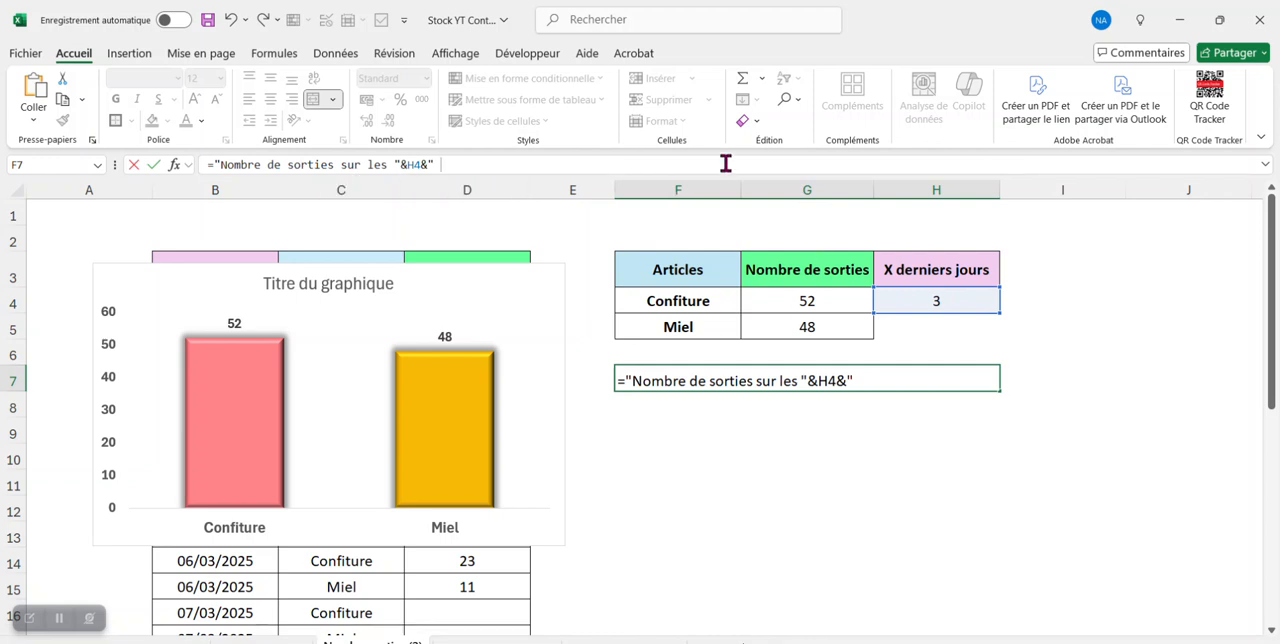
pyautogui.write('" derniers jo')
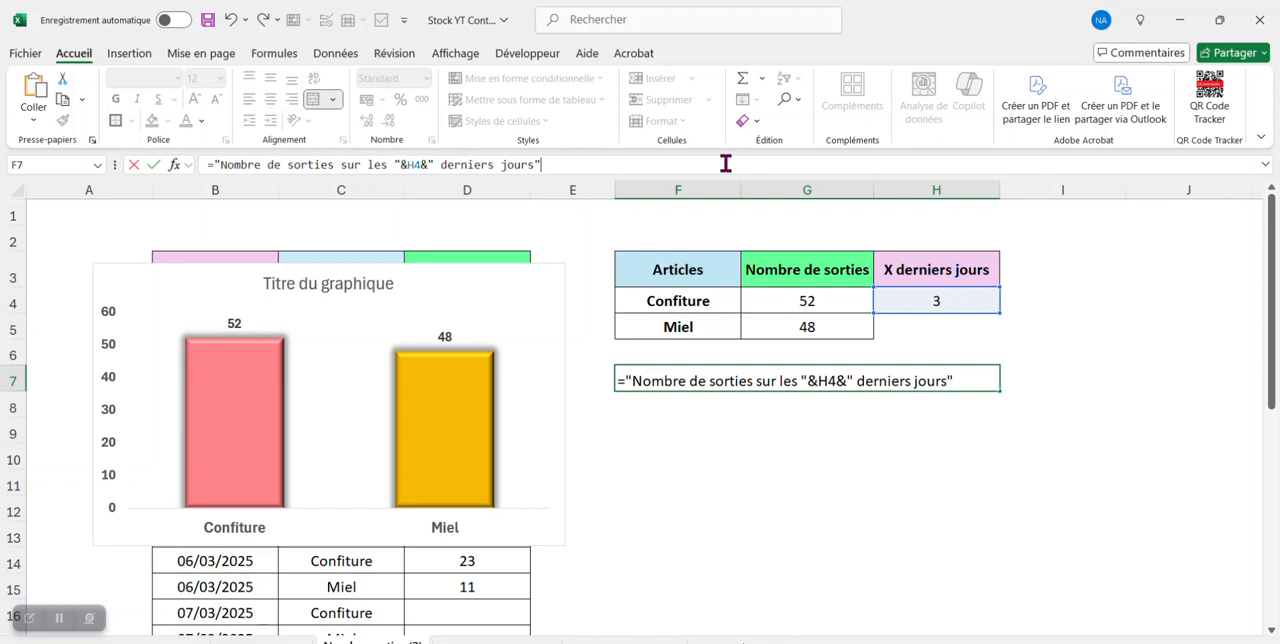
pyautogui.write('urs"')
pyautogui.press('Return')
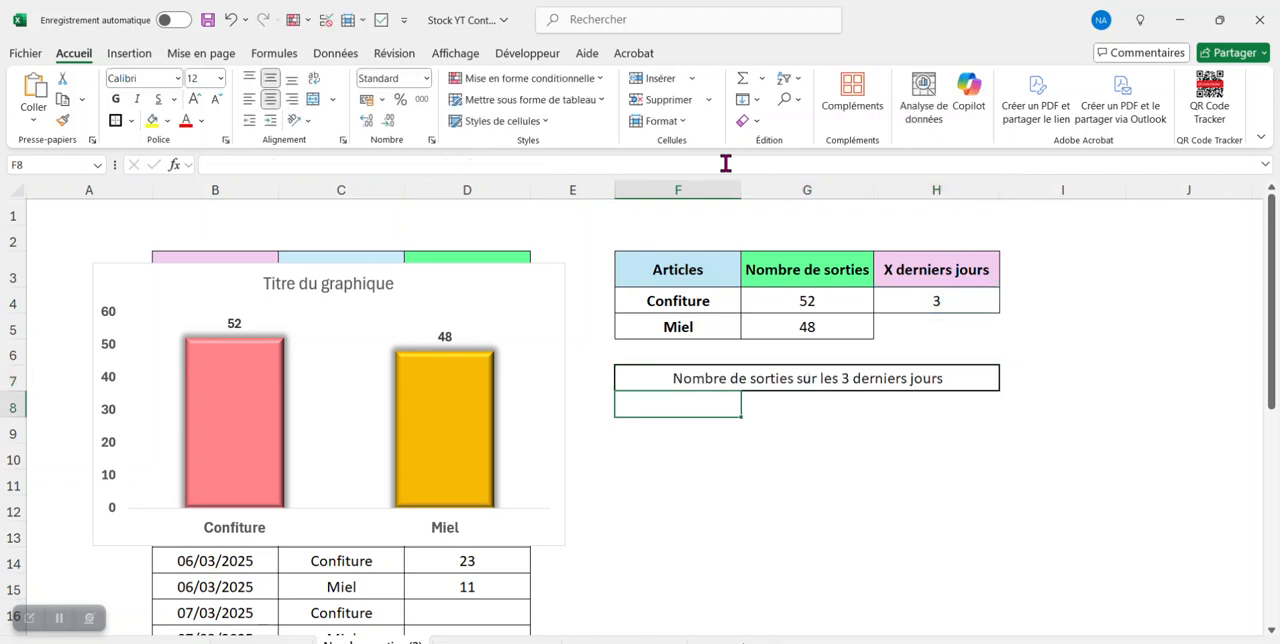
# - Link the chart title to the merged cell with the reference ='Nombre sorties (2)'!$F$7:$H$7
pyautogui.click(847, 379)
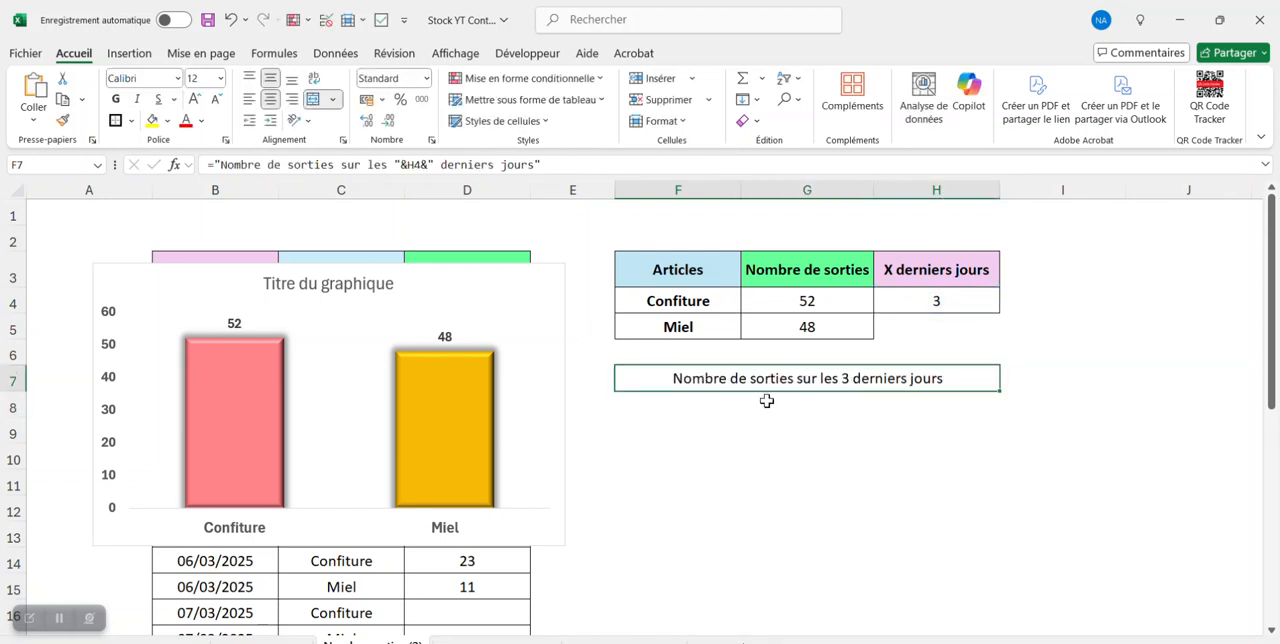
pyautogui.click(814, 457)
pyautogui.click(808, 380)
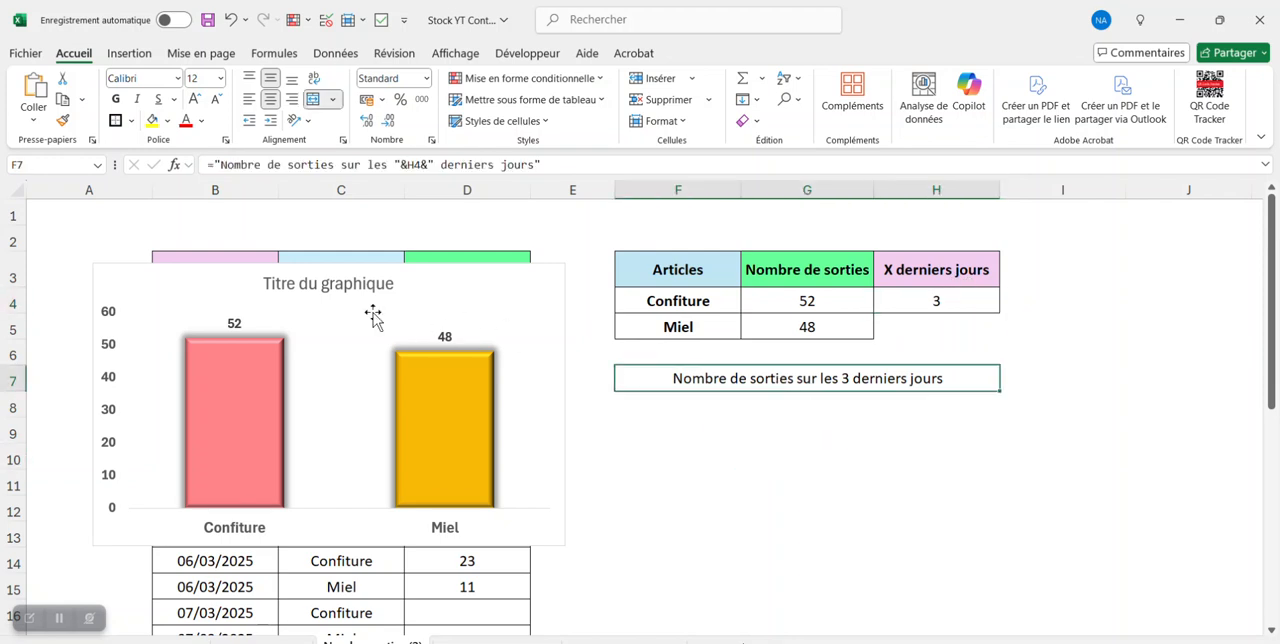
pyautogui.click(328, 285)
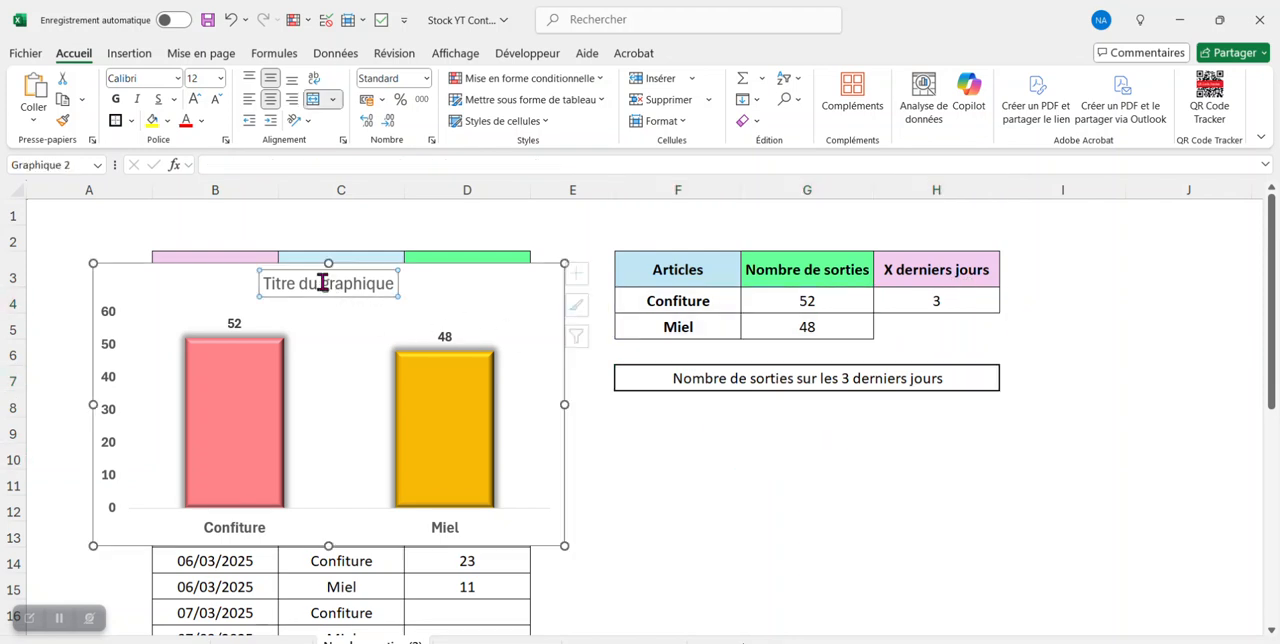
pyautogui.click(308, 168)
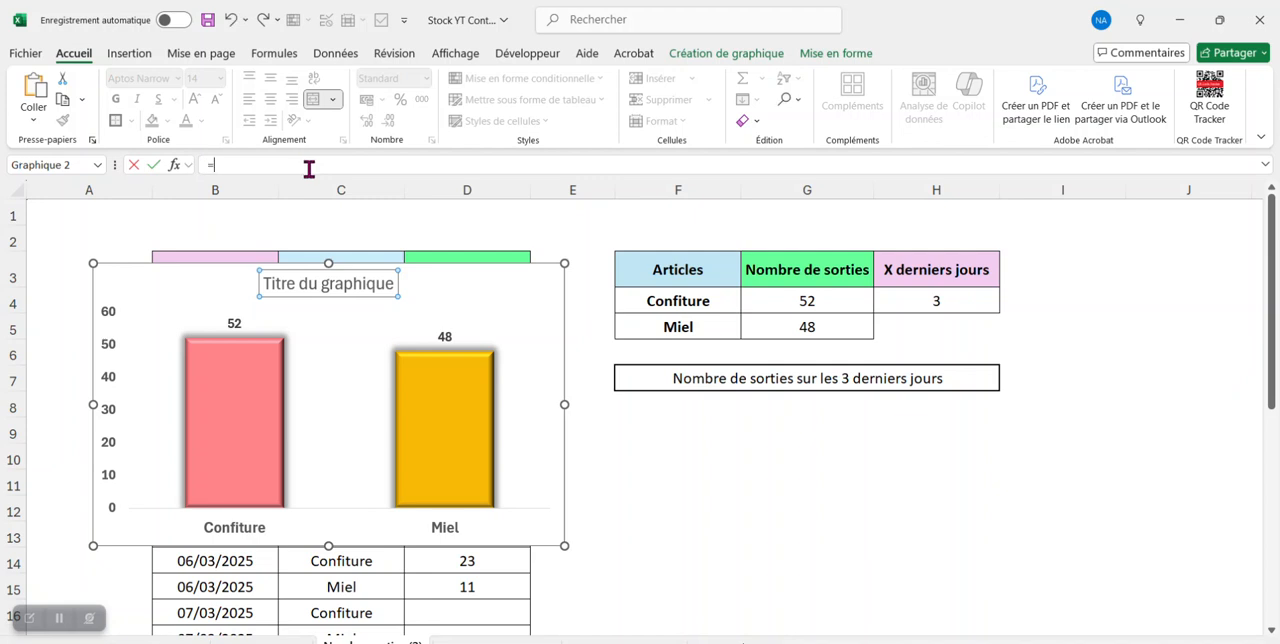
pyautogui.click(778, 381)
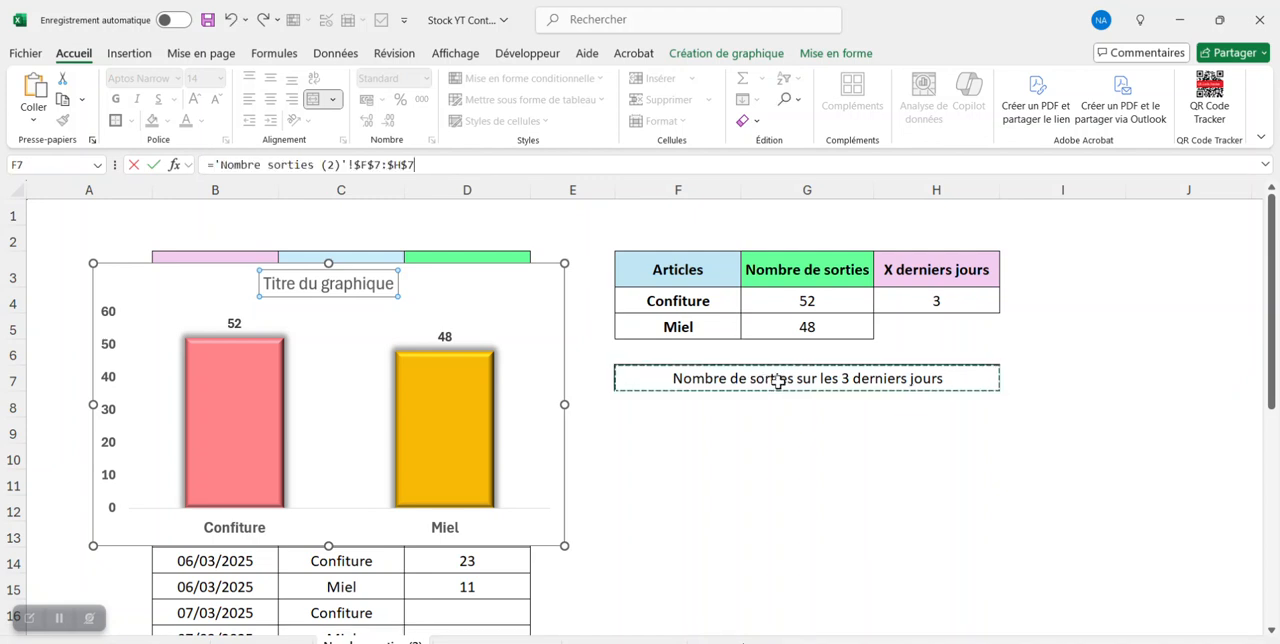
pyautogui.press('Return')
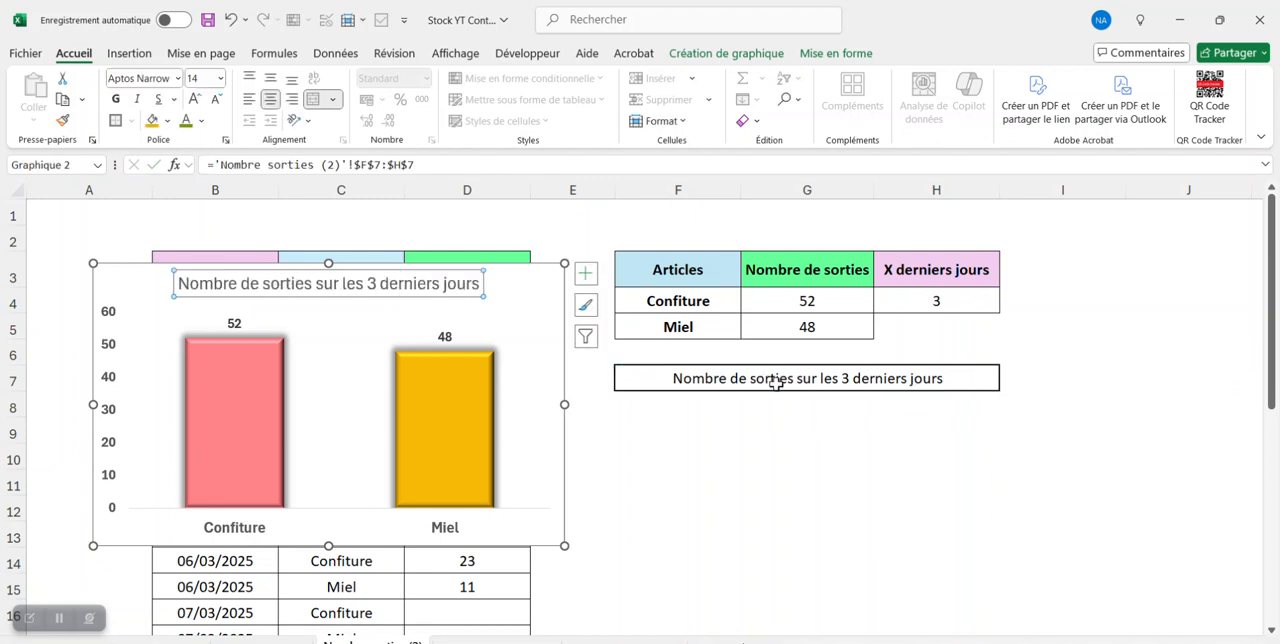
# - Make the chart title bold and underlined, and move the chart under the summary table so it covers the title cell in row 7
pyautogui.click(116, 99)
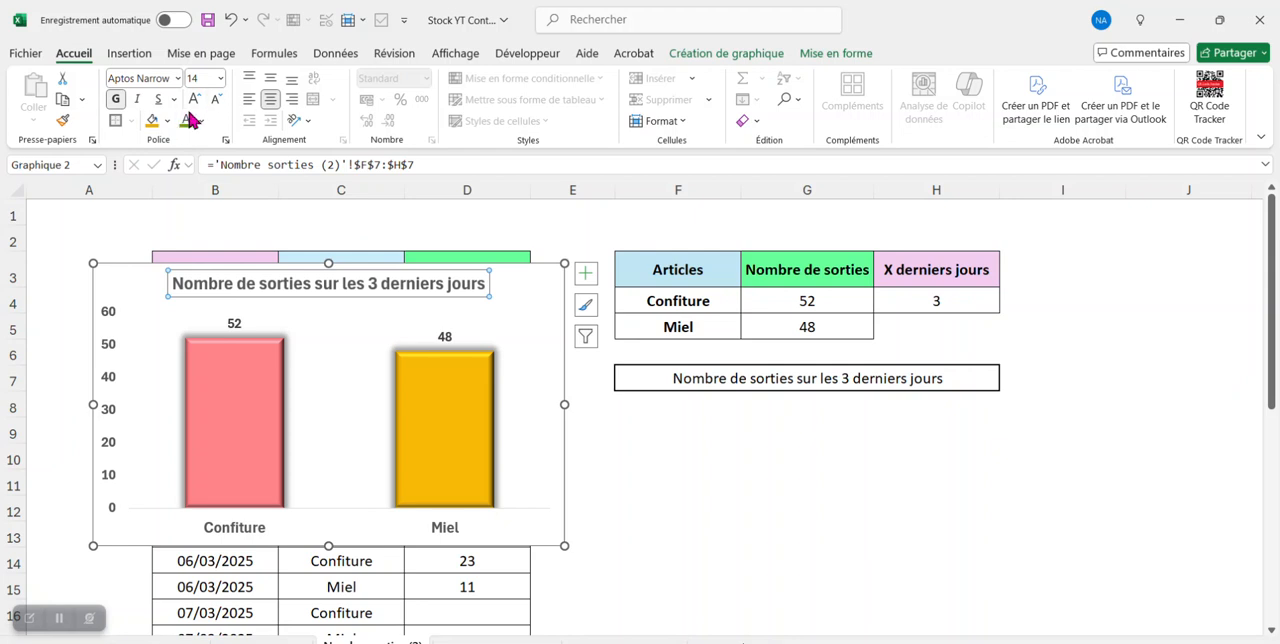
pyautogui.click(158, 99)
pyautogui.moveTo(113, 284); pyautogui.dragTo(610, 358)
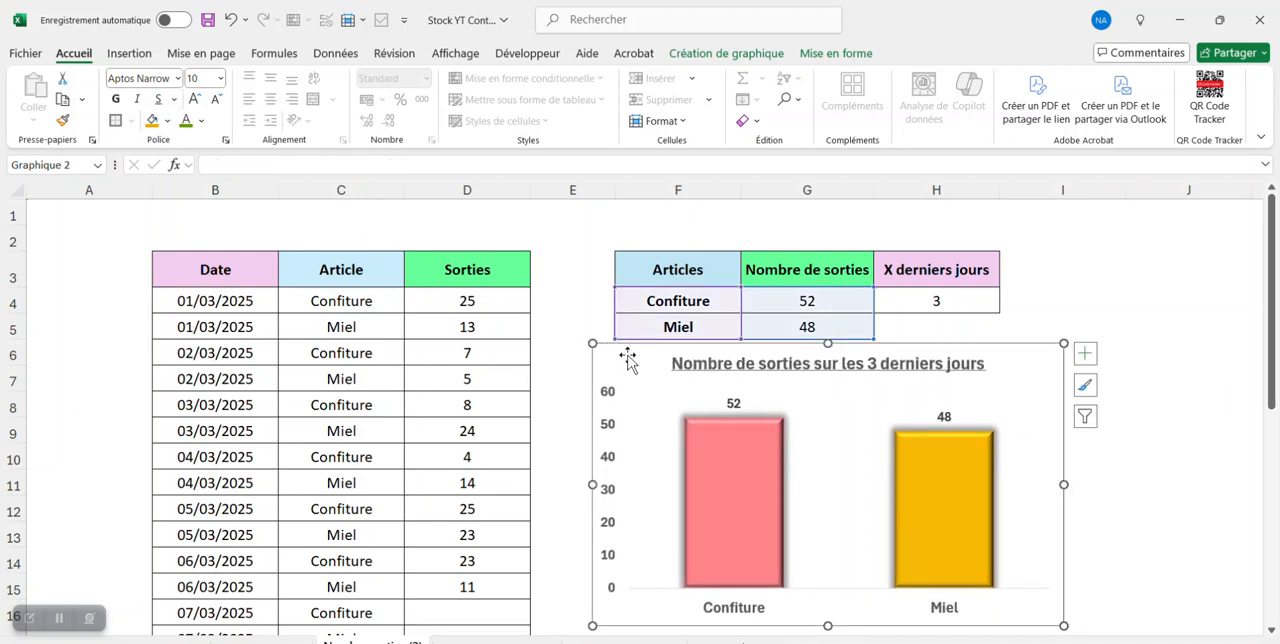
# - Remove the chart area's border by setting it to Aucun trait, and close the chart area formatting
pyautogui.moveTo(1274, 338); pyautogui.dragTo(1275, 349)
pyautogui.click(569, 270)
pyautogui.doubleClick(600, 327)
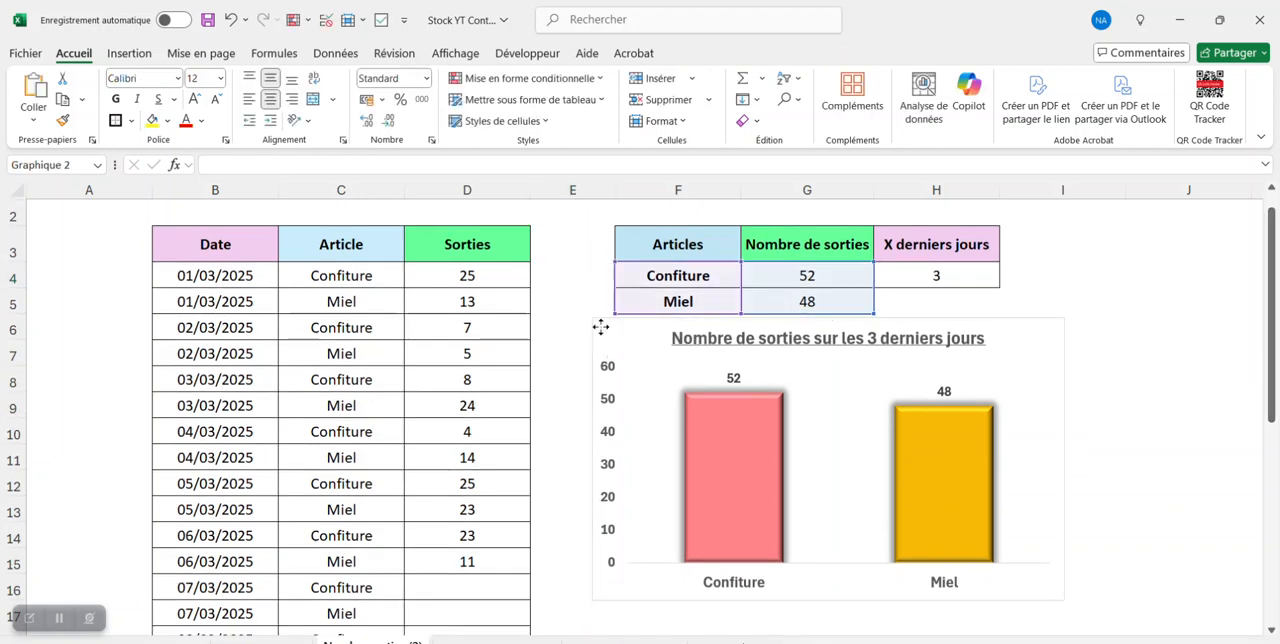
pyautogui.click(157, 349)
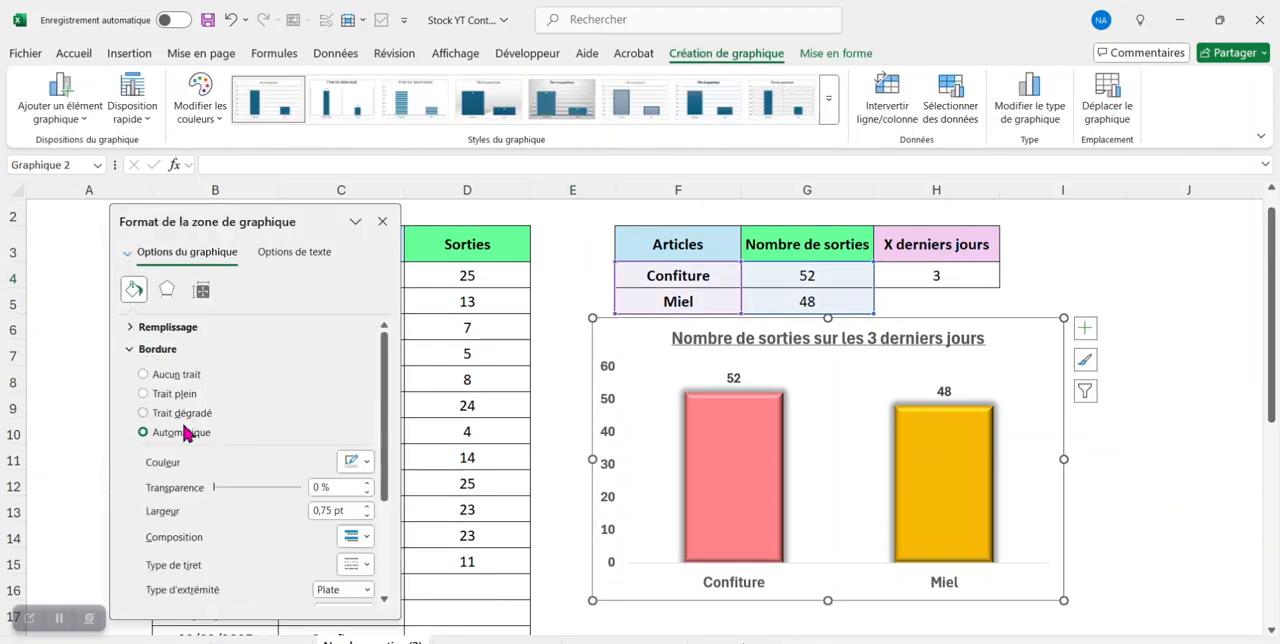
pyautogui.click(145, 374)
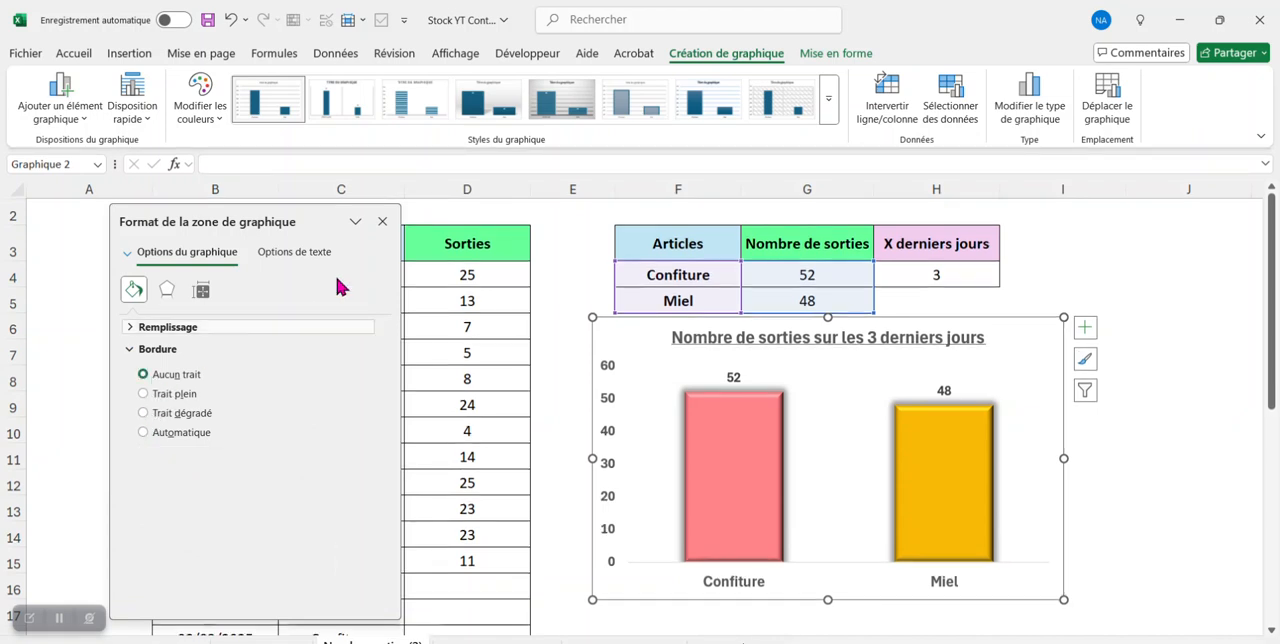
pyautogui.click(382, 221)
# - Lower the upper edge of the plot area to leave more space between the chart title and the columns
pyautogui.click(837, 378)
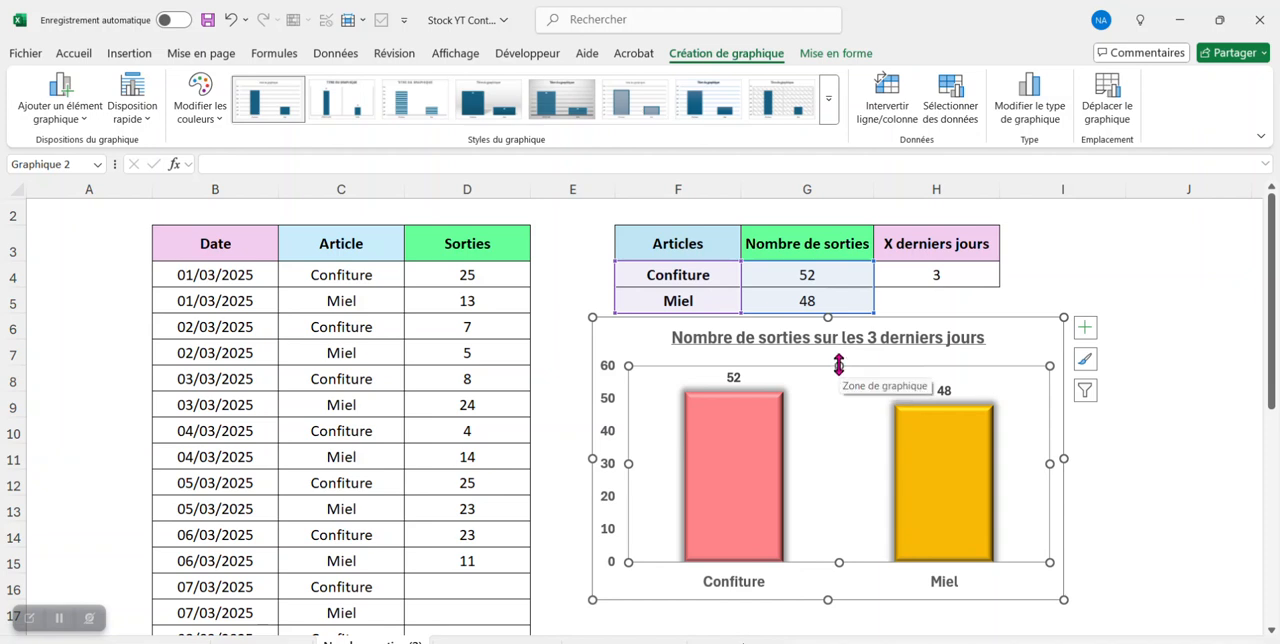
pyautogui.click(1025, 342)
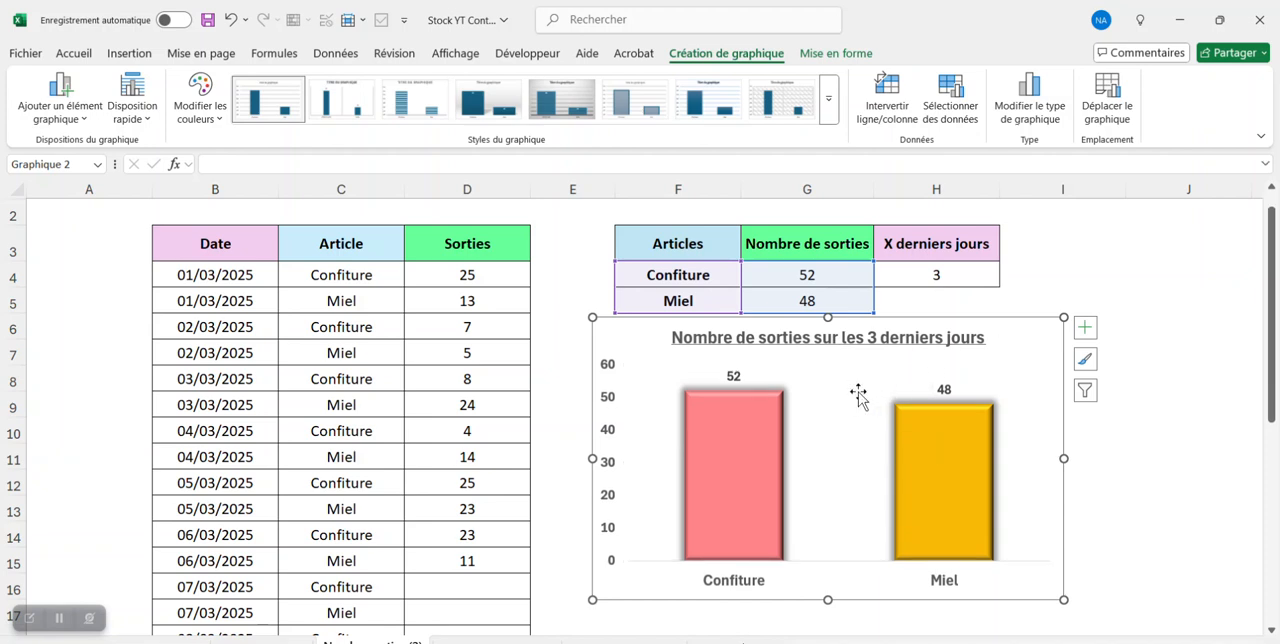
pyautogui.click(836, 416)
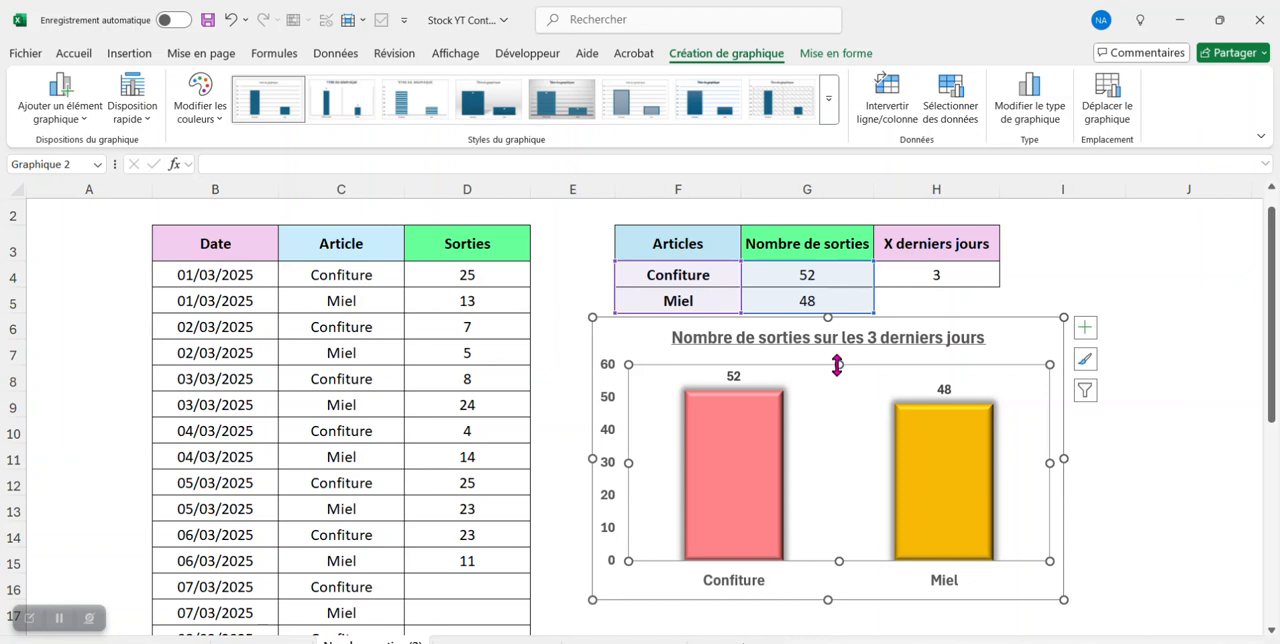
pyautogui.moveTo(838, 365); pyautogui.dragTo(838, 388)
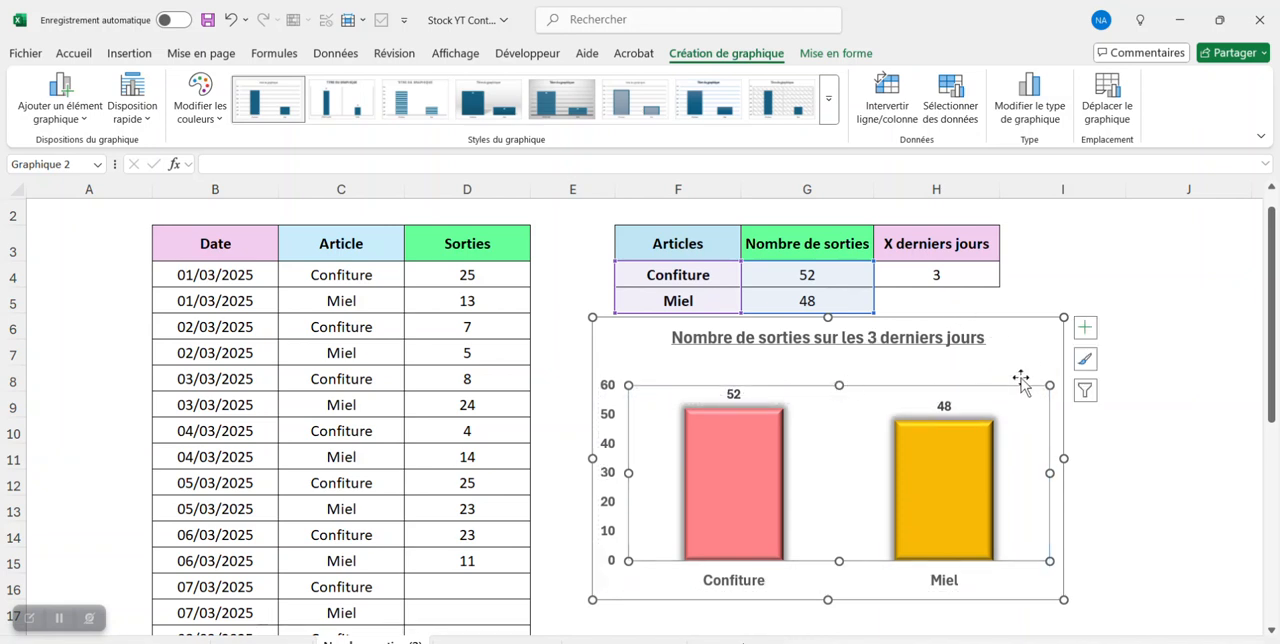
pyautogui.hotkey('ctrl', 'z')
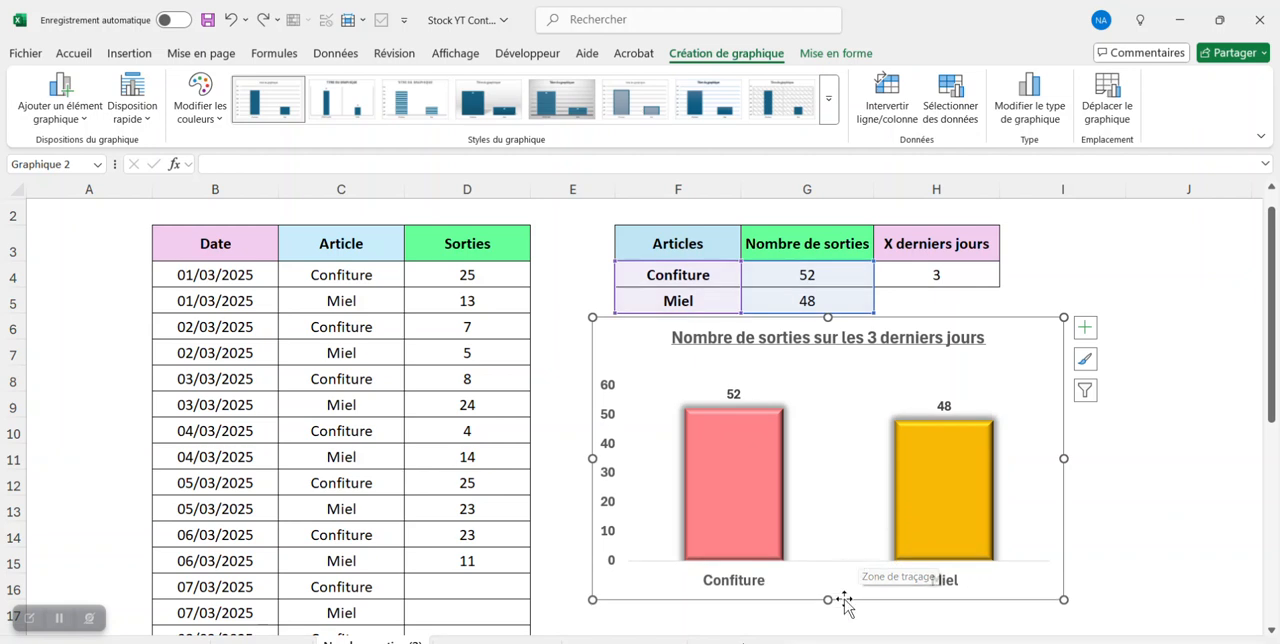
# - Make the chart taller, down to about row 17, and shift it slightly to line up with the Articles column
pyautogui.moveTo(828, 600); pyautogui.dragTo(828, 626)
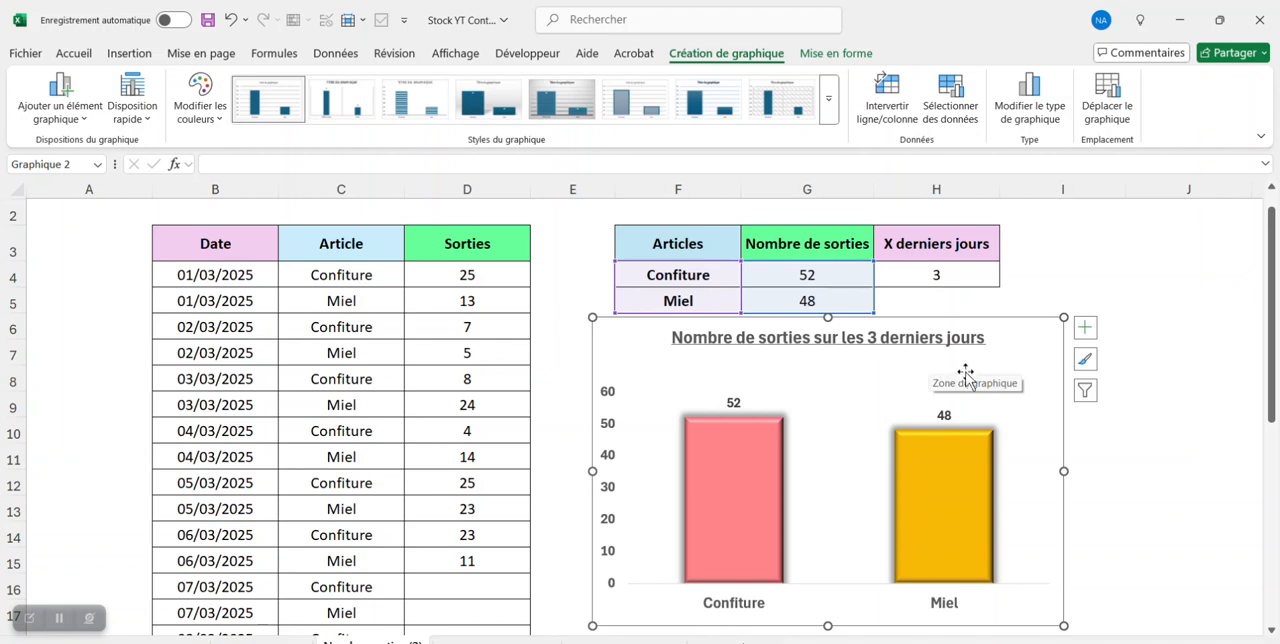
pyautogui.moveTo(748, 445)
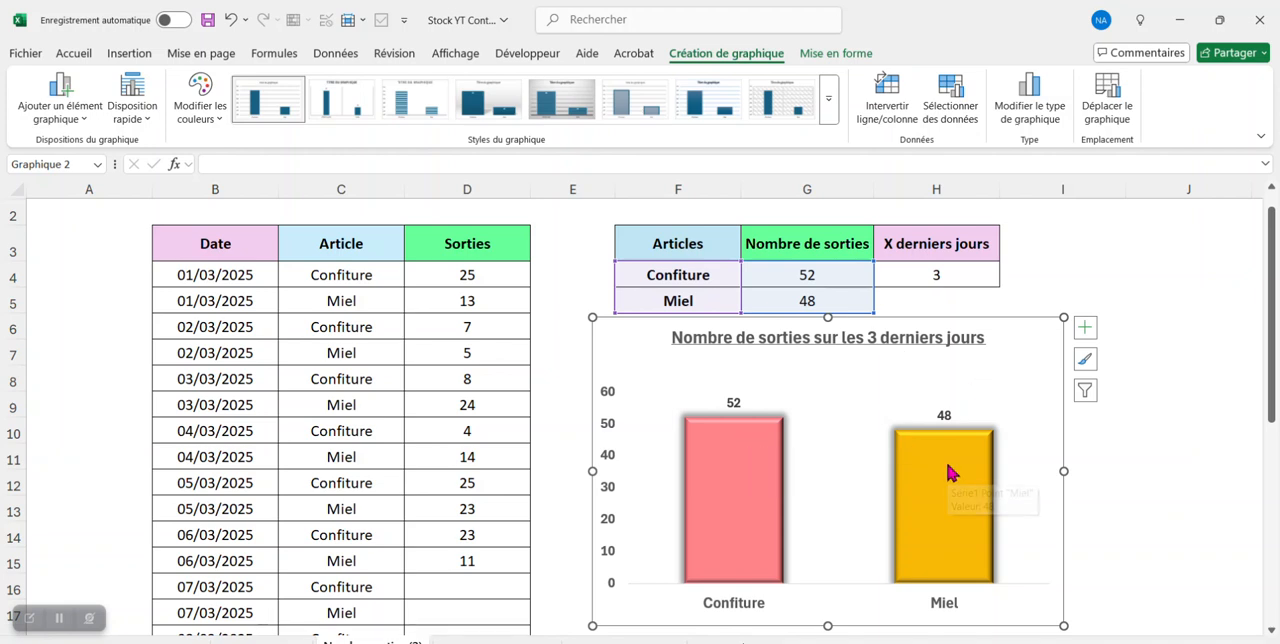
pyautogui.moveTo(950, 470)
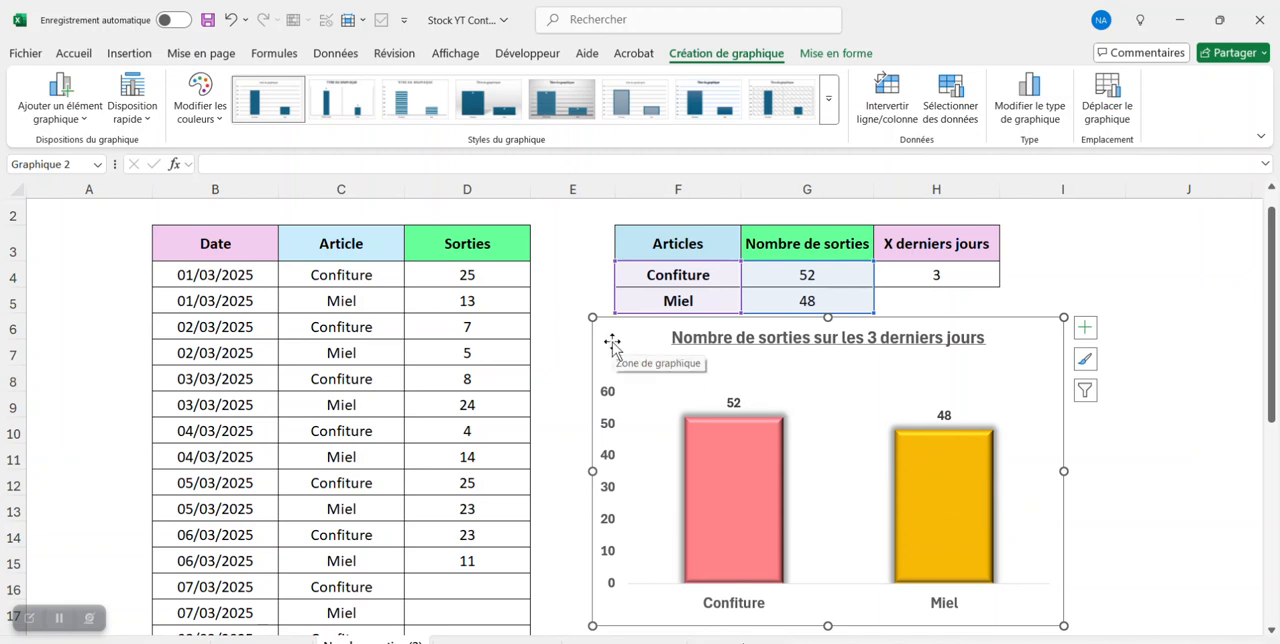
pyautogui.moveTo(612, 341); pyautogui.dragTo(628, 345)
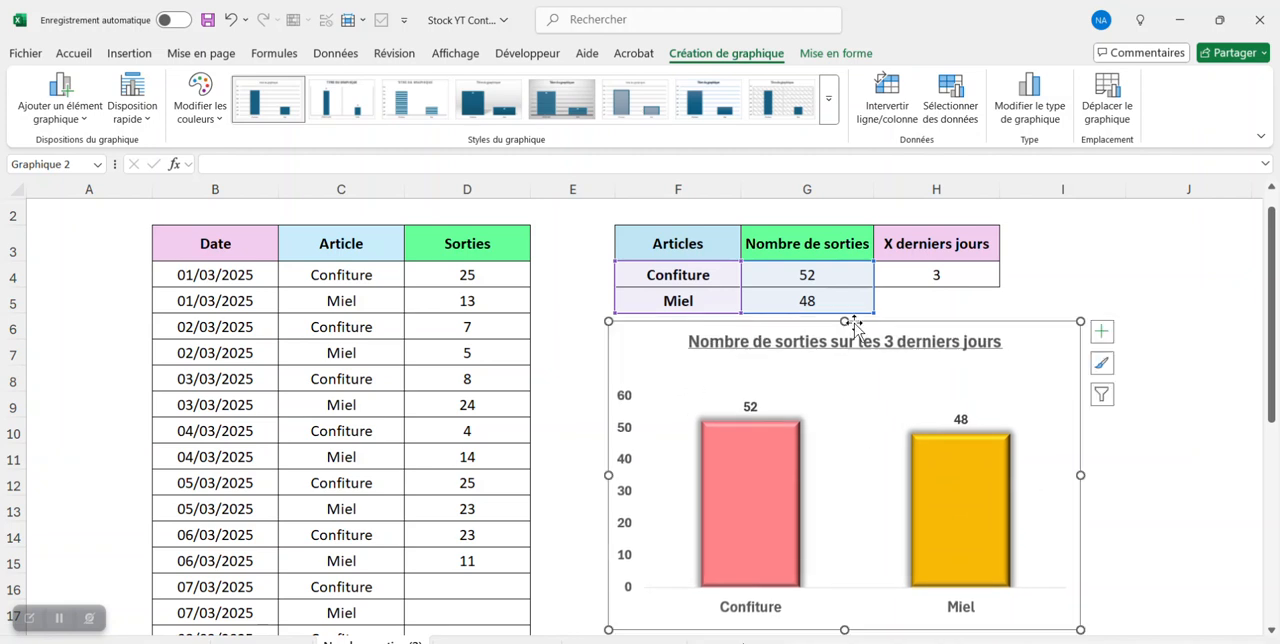
# - Switch the X derniers jours drop-down in H4 to 4 and then to 5 to test the chart's response
pyautogui.click(985, 279)
pyautogui.click(1008, 282)
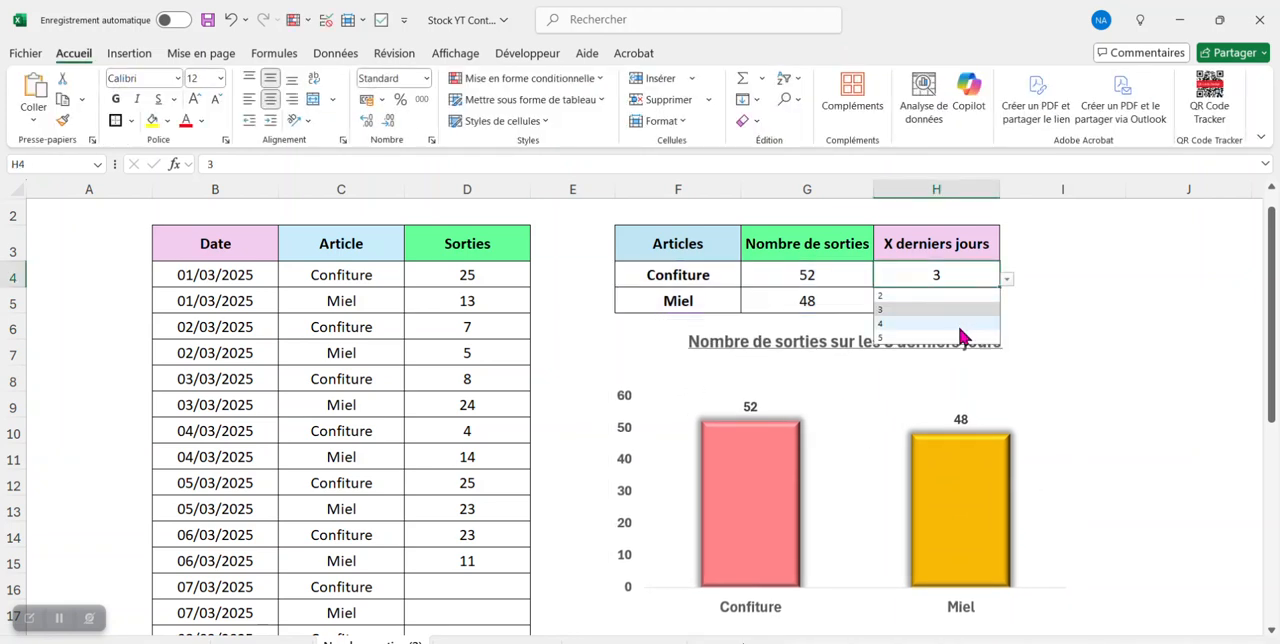
pyautogui.click(962, 336)
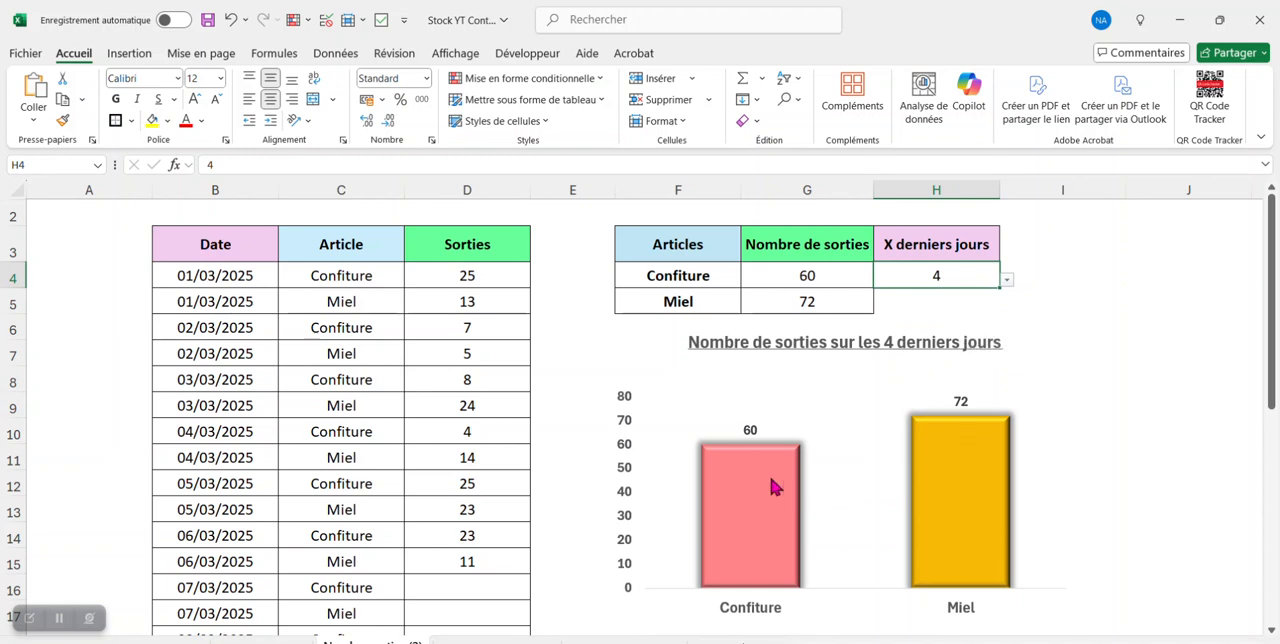
pyautogui.click(1008, 281)
pyautogui.click(946, 340)
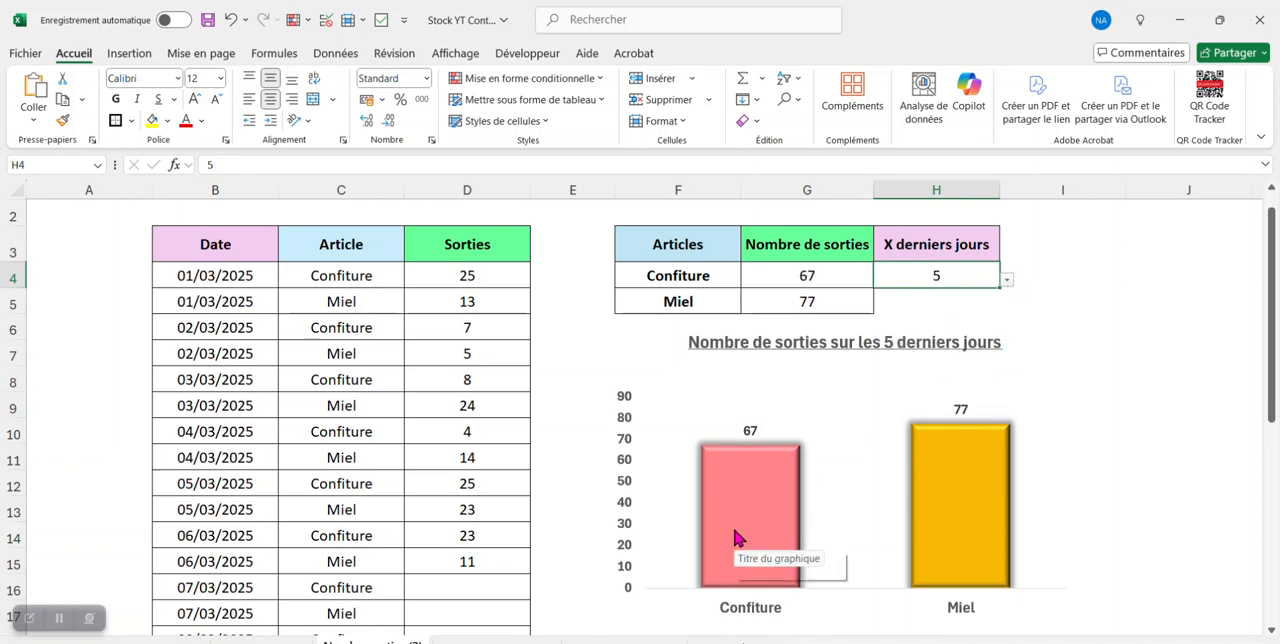
pyautogui.moveTo(996, 498)
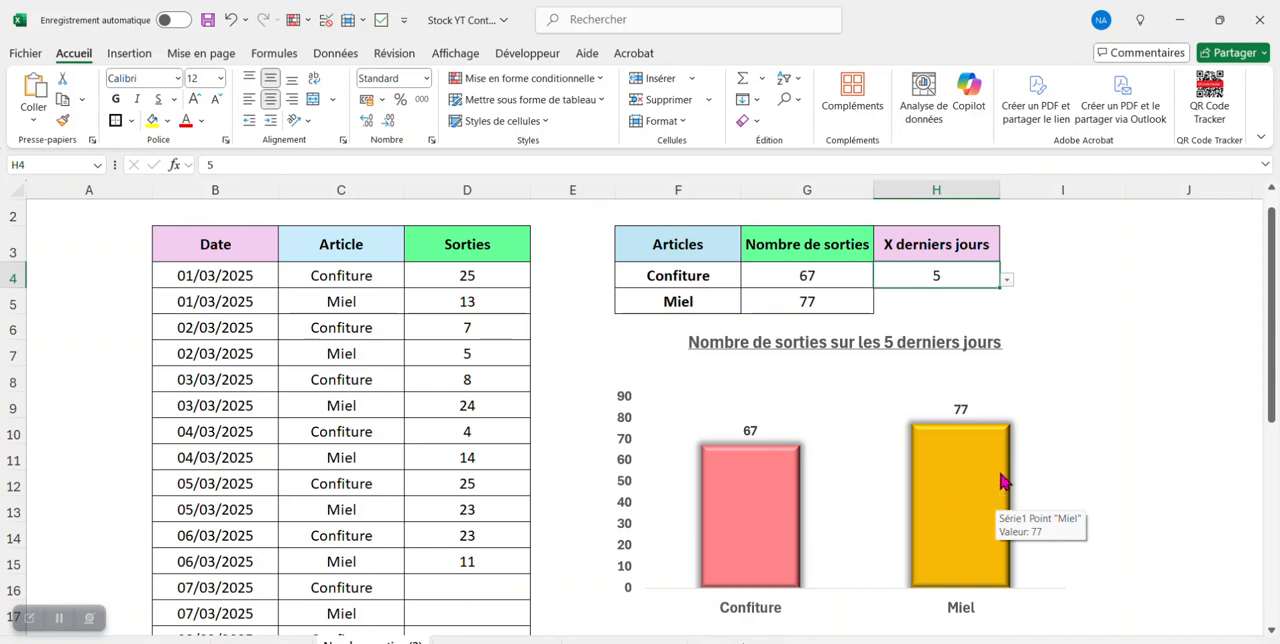
pyautogui.moveTo(1272, 300); pyautogui.dragTo(1278, 339)
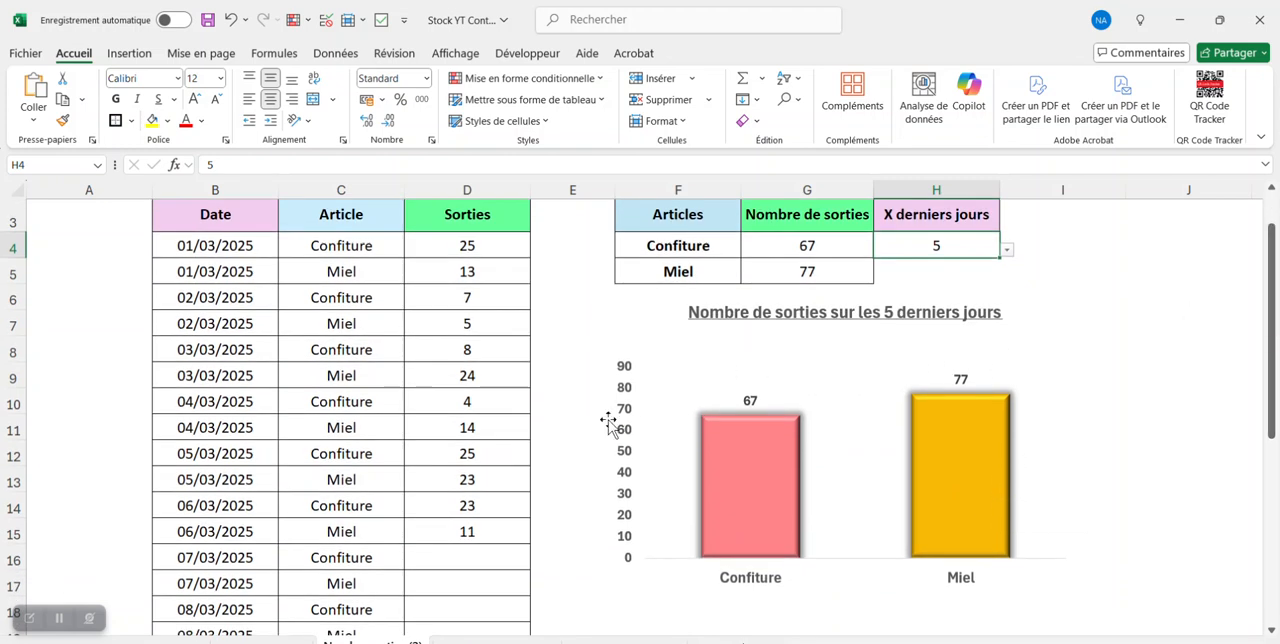
# - Choose 2 from the X derniers jours drop-down list in H4
pyautogui.click(453, 558)
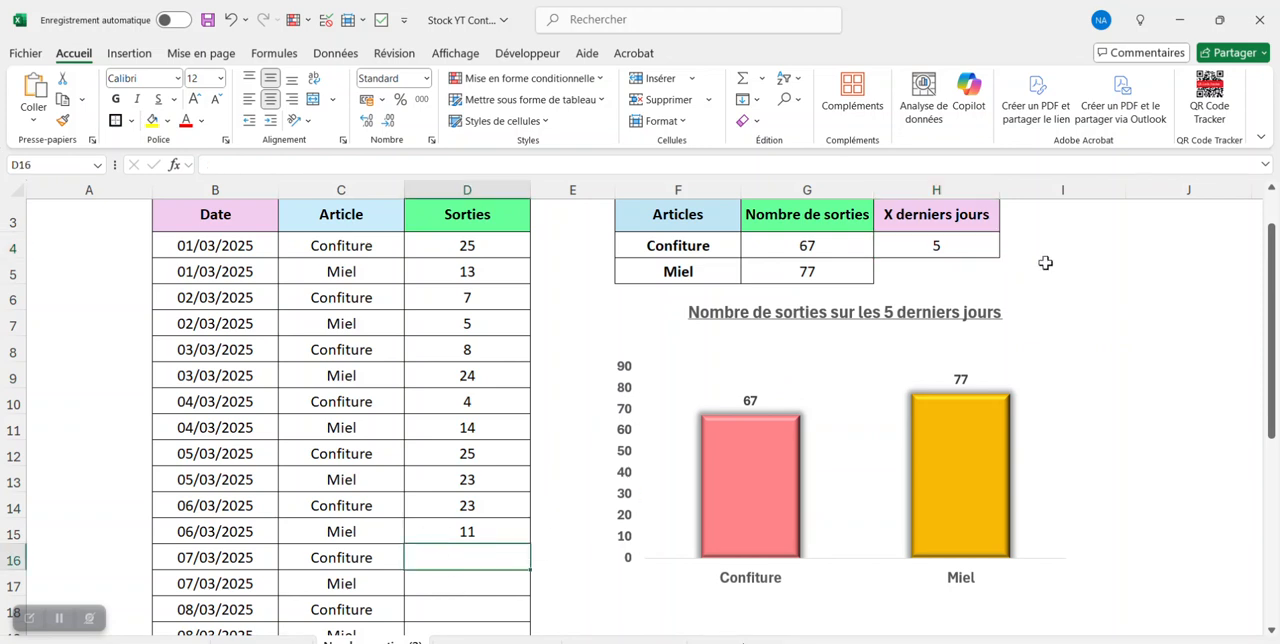
pyautogui.click(964, 247)
pyautogui.click(1007, 250)
pyautogui.click(983, 269)
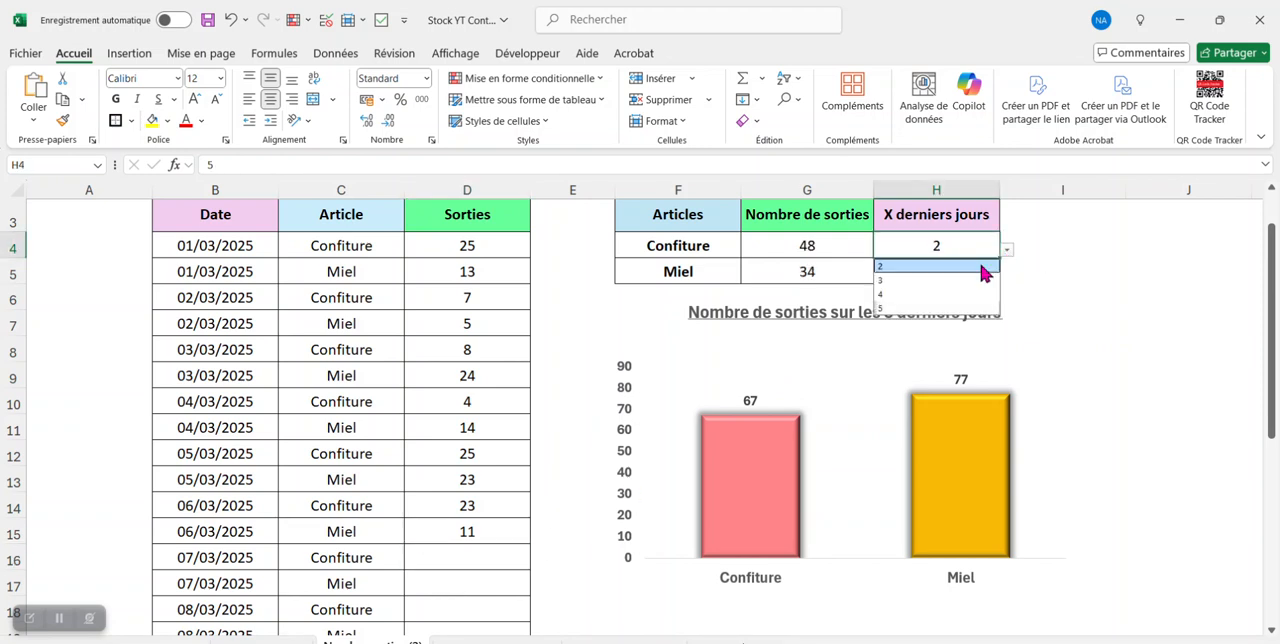
# - Enter the 07/03/2025 quantities in the Sorties column: 8 for Confiture and 14 for Miel
pyautogui.click(467, 557)
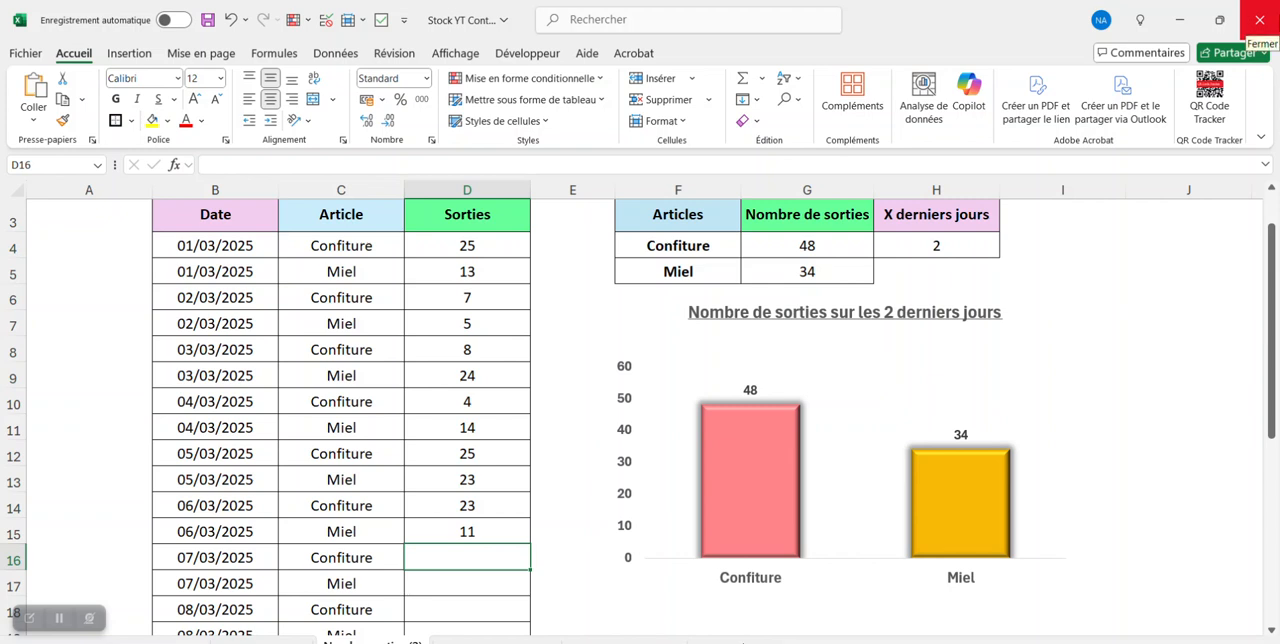
pyautogui.press('Return')
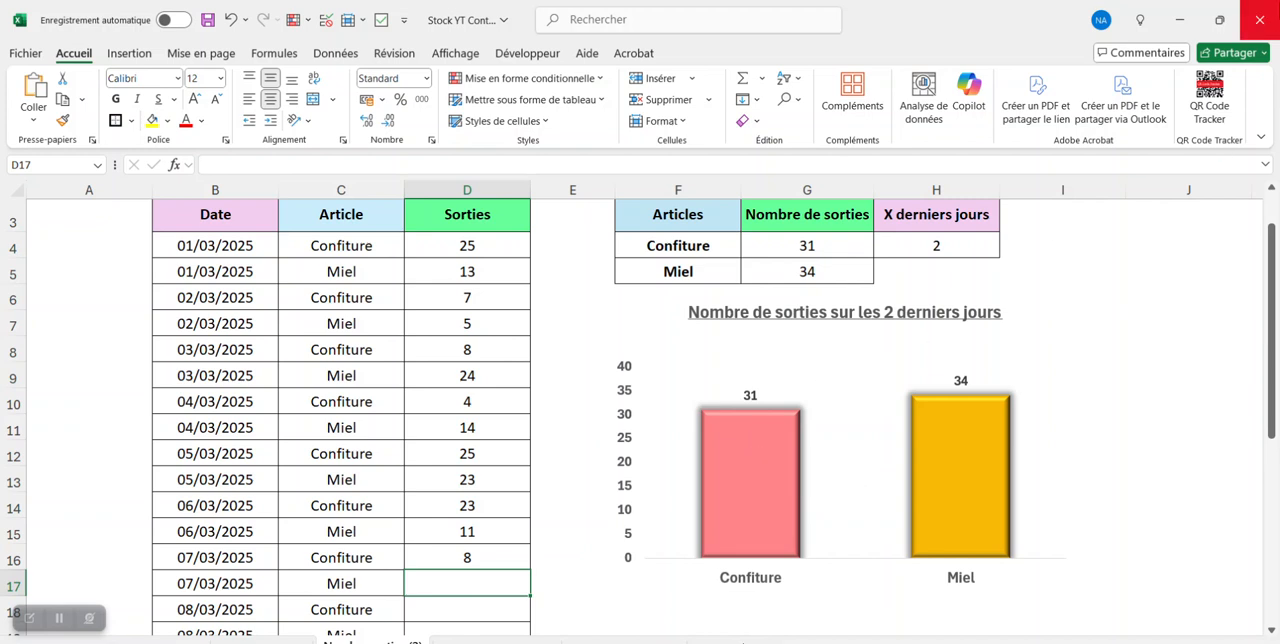
pyautogui.write('14')
pyautogui.press('Return')
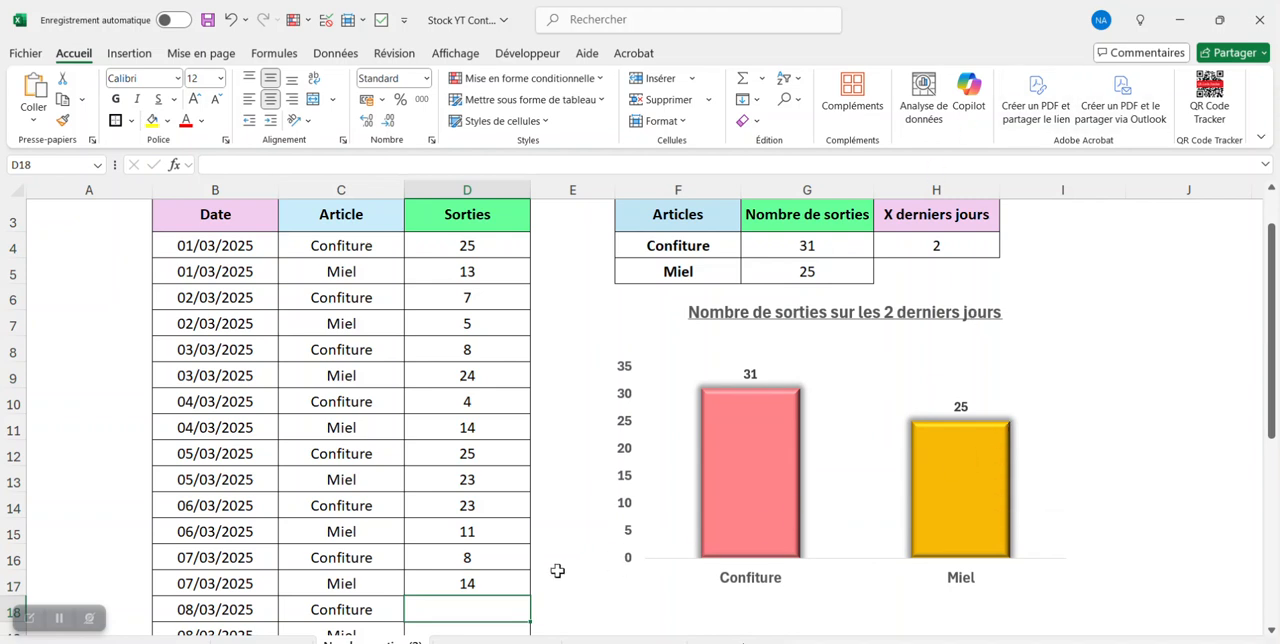
# - Enter the 08/03/2025 quantities in the Sorties column: 24 for Confiture and 11 for Miel
pyautogui.click(436, 586)
pyautogui.click(463, 530)
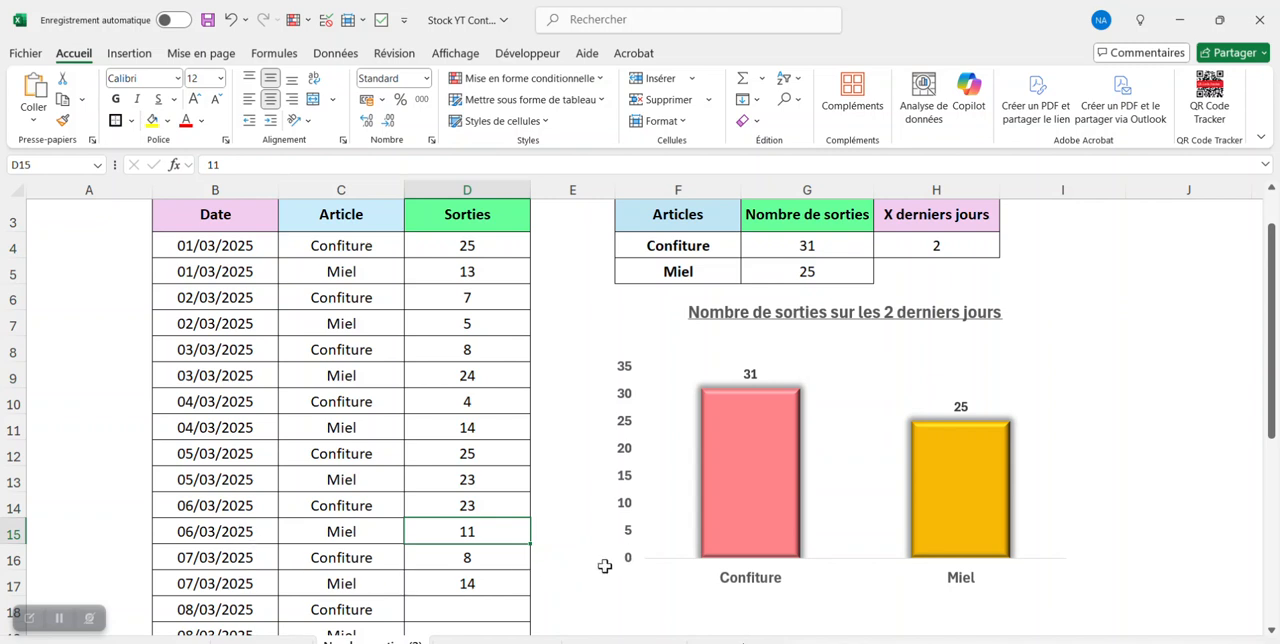
pyautogui.scroll(-1, 560, 530)
pyautogui.click(480, 523)
pyautogui.moveTo(799, 470)
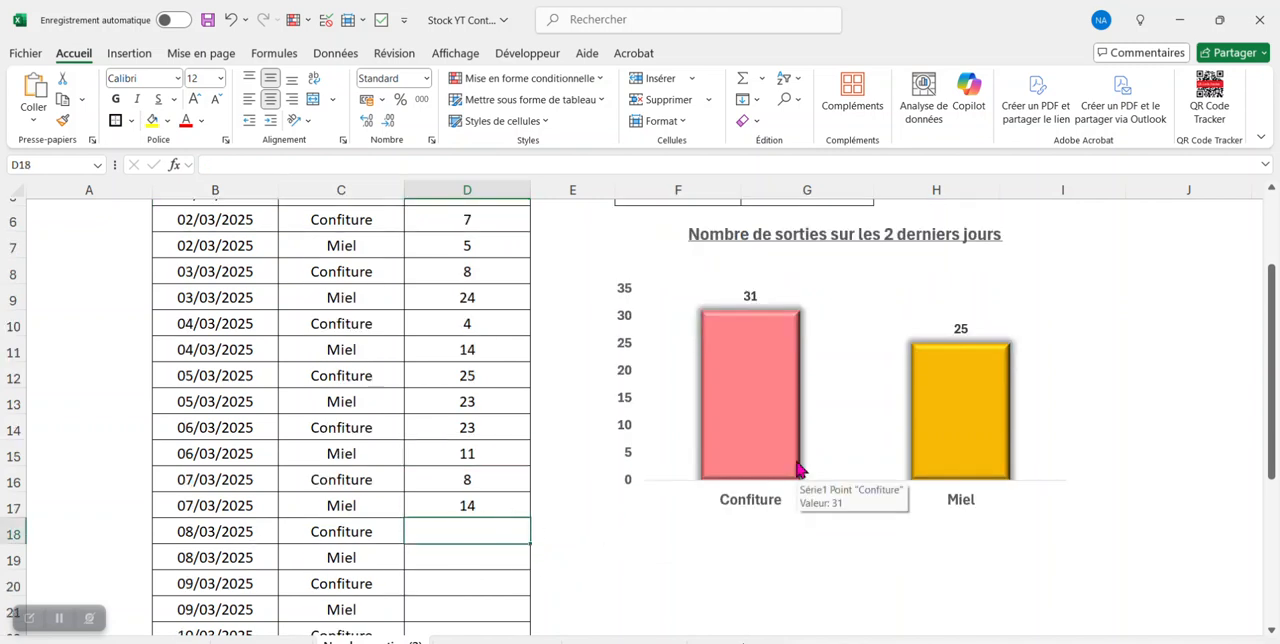
pyautogui.write('24')
pyautogui.press('Return')
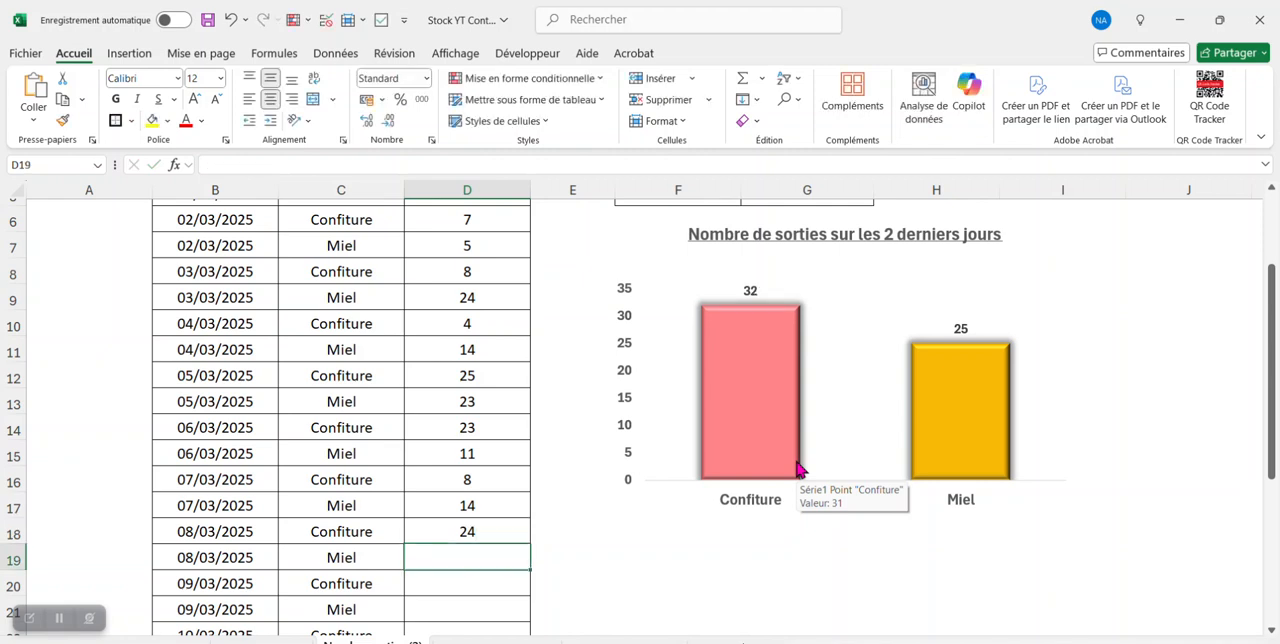
pyautogui.write('11')
pyautogui.press('Return')
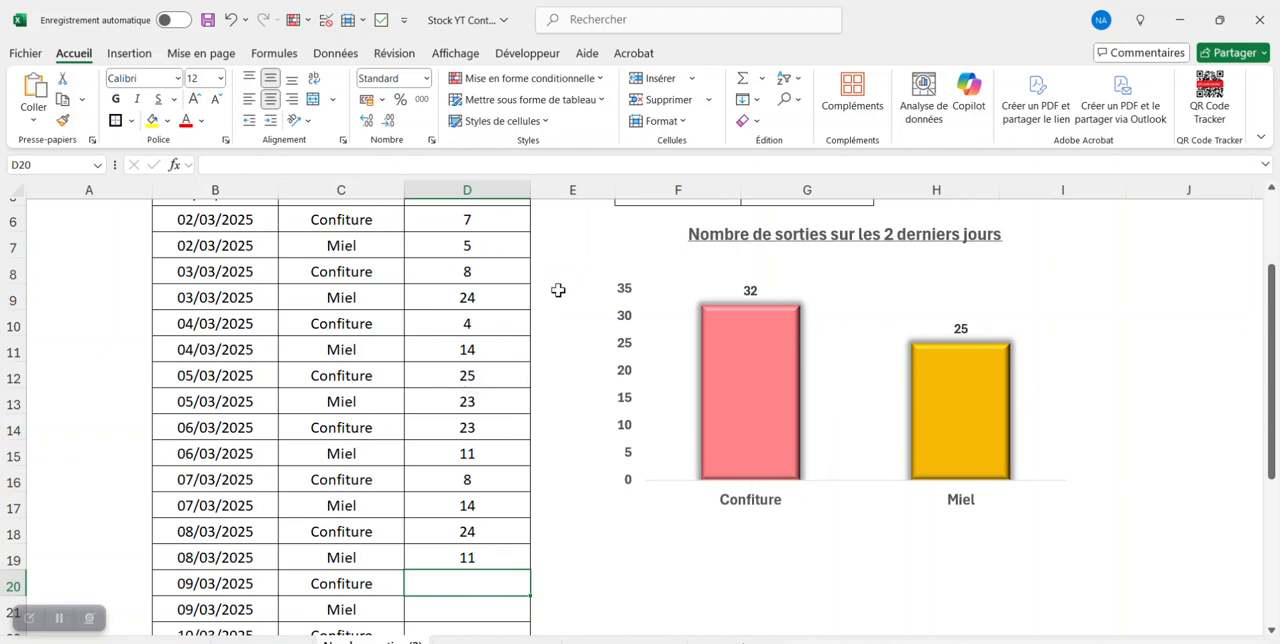
# - Enter 0 in the Sorties column for both Confiture and Miel on 09/03/2025, and check the columns in the chart
pyautogui.write('0')
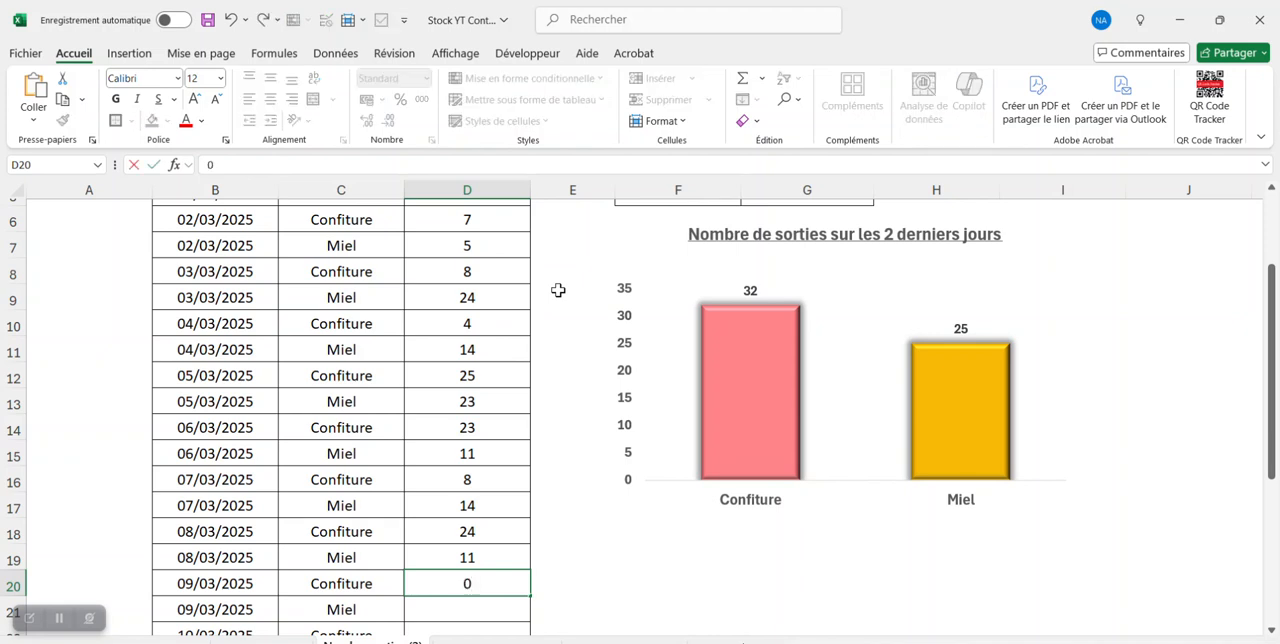
pyautogui.press('Return')
pyautogui.write('0')
pyautogui.press('Return')
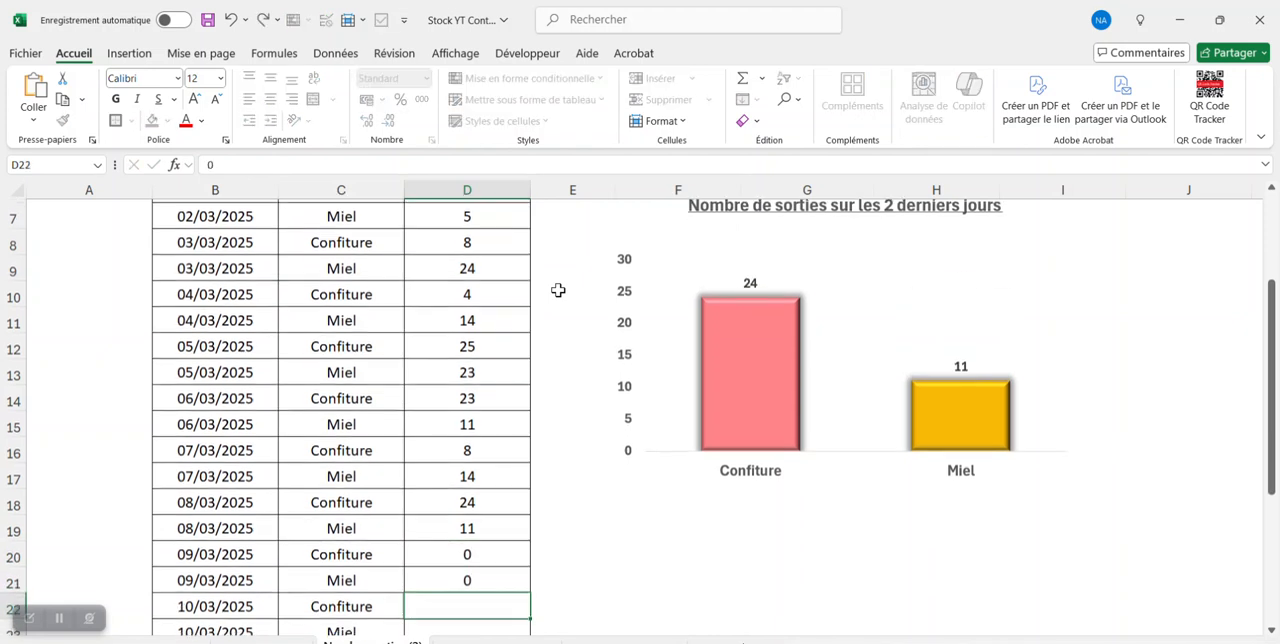
pyautogui.scroll(1, 738, 310)
pyautogui.scroll(1, 738, 310)
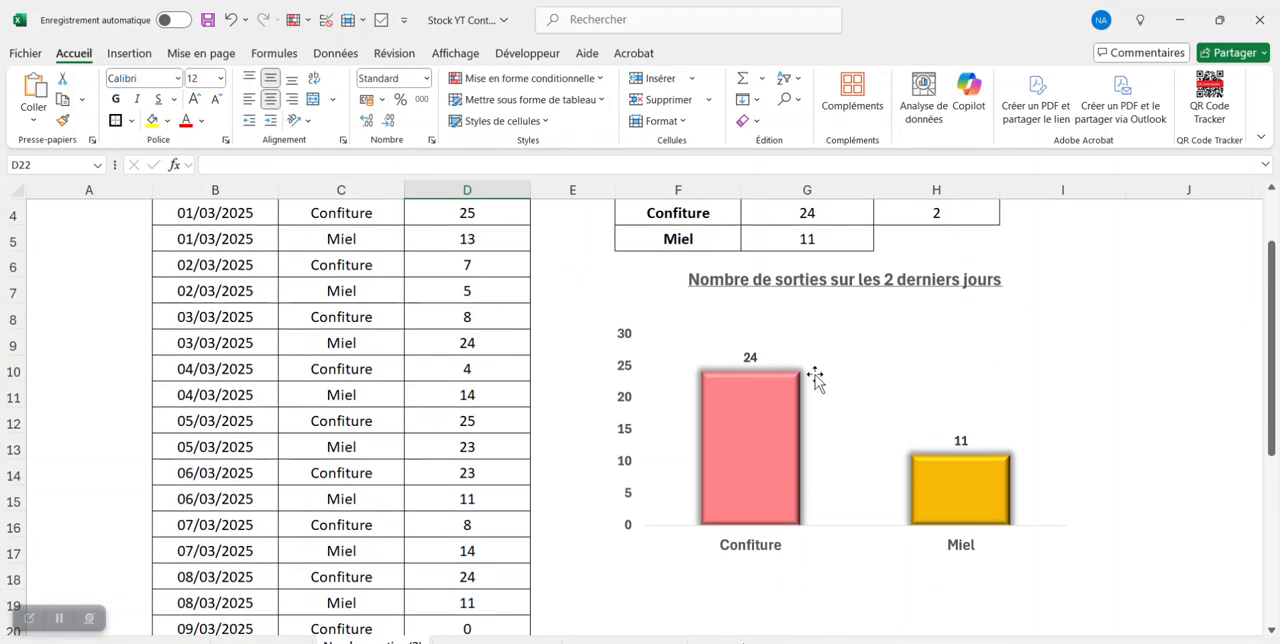
pyautogui.scroll(-1, 910, 435)
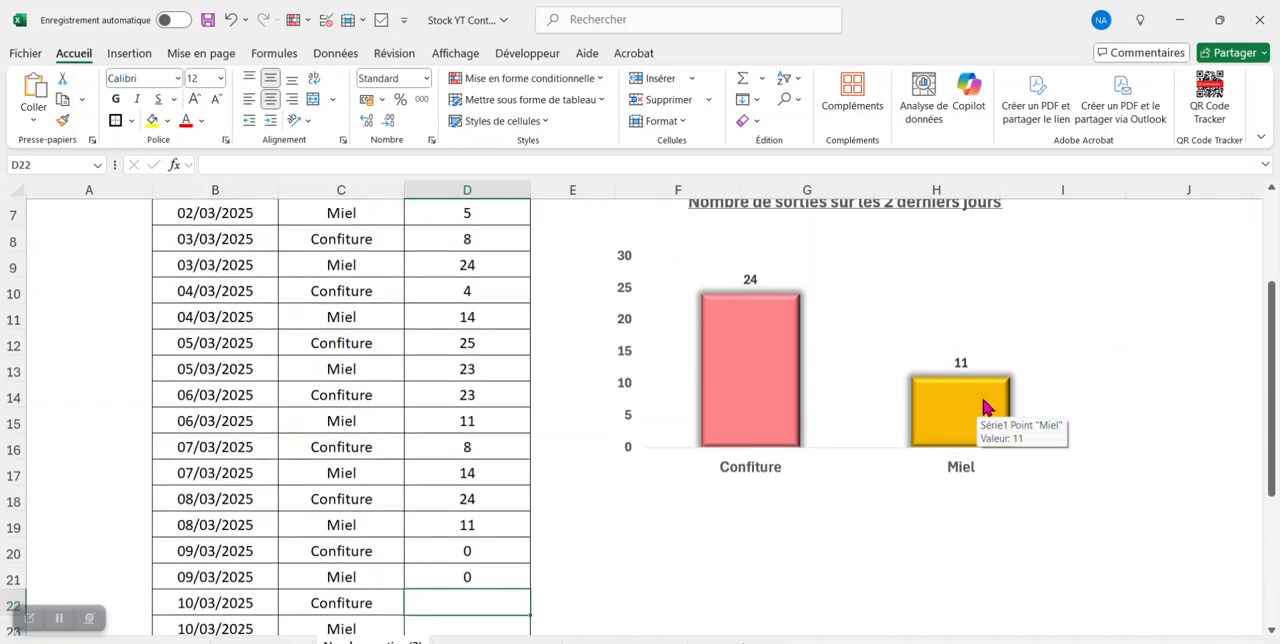
pyautogui.moveTo(783, 370)
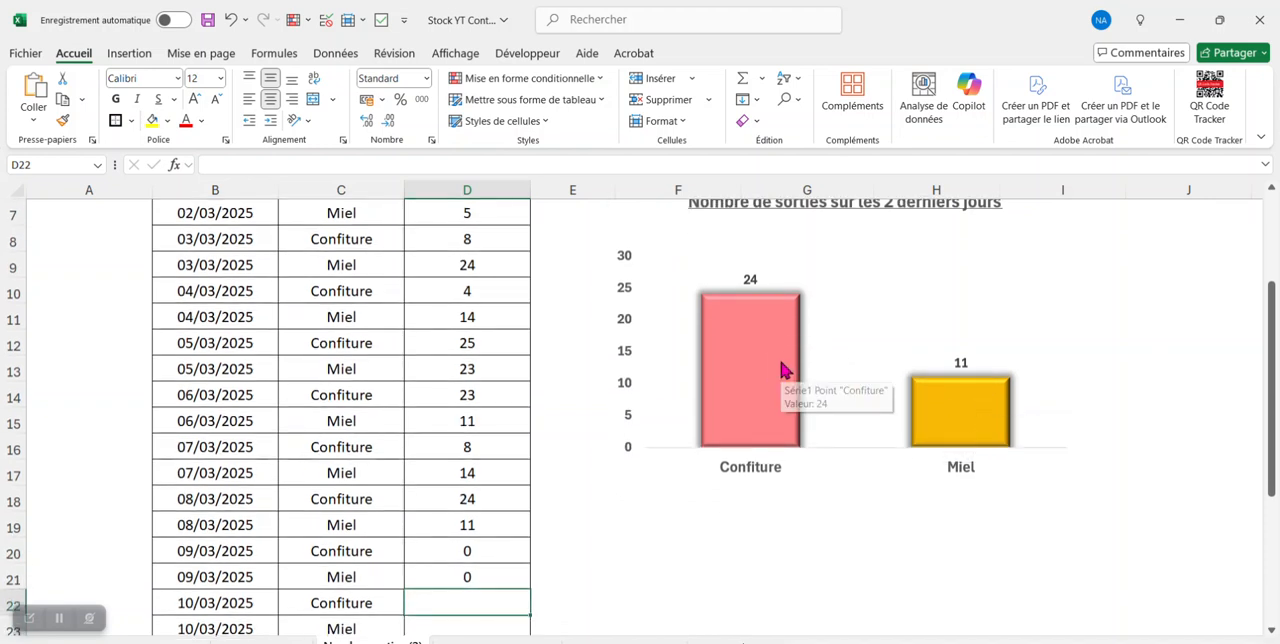
# - Change the X derniers jours selection in H4 to 3 and then to 4
pyautogui.scroll(2, 783, 370)
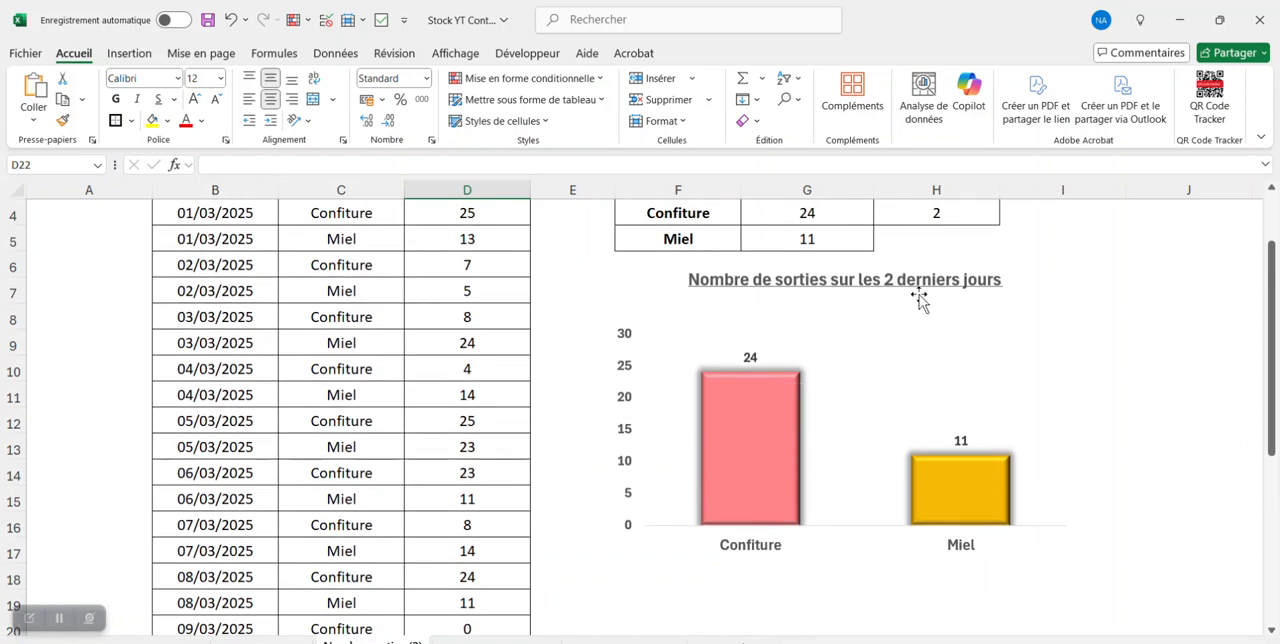
pyautogui.click(983, 289)
pyautogui.click(1007, 297)
pyautogui.click(935, 325)
pyautogui.click(1007, 297)
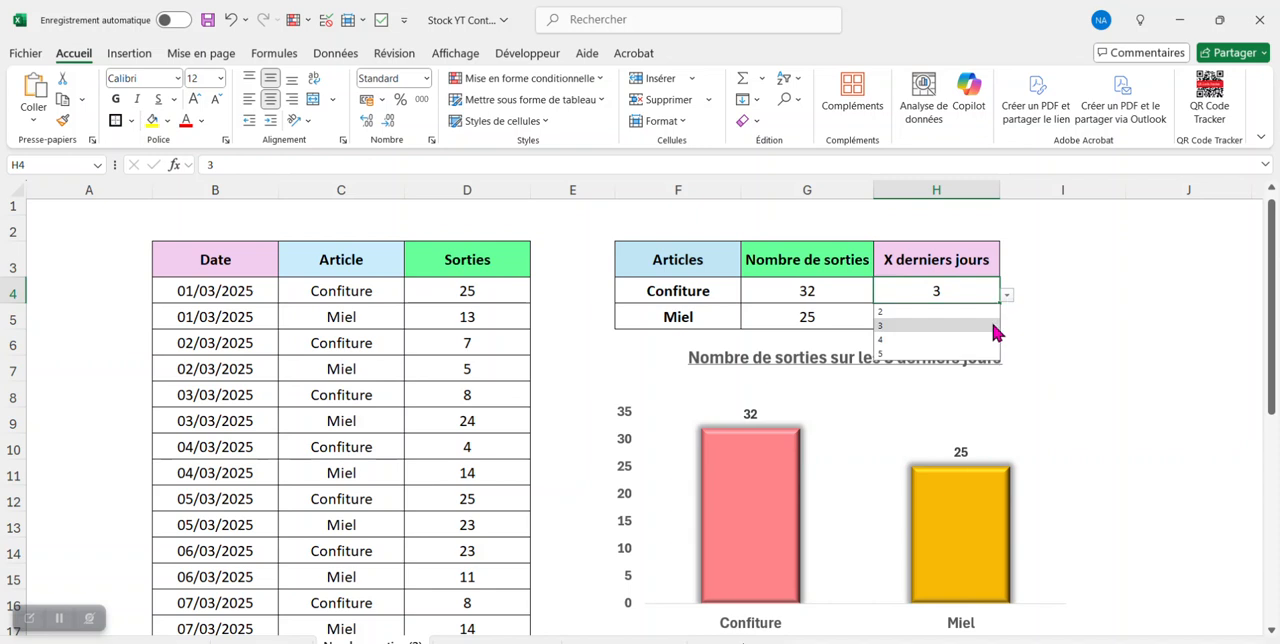
pyautogui.click(950, 339)
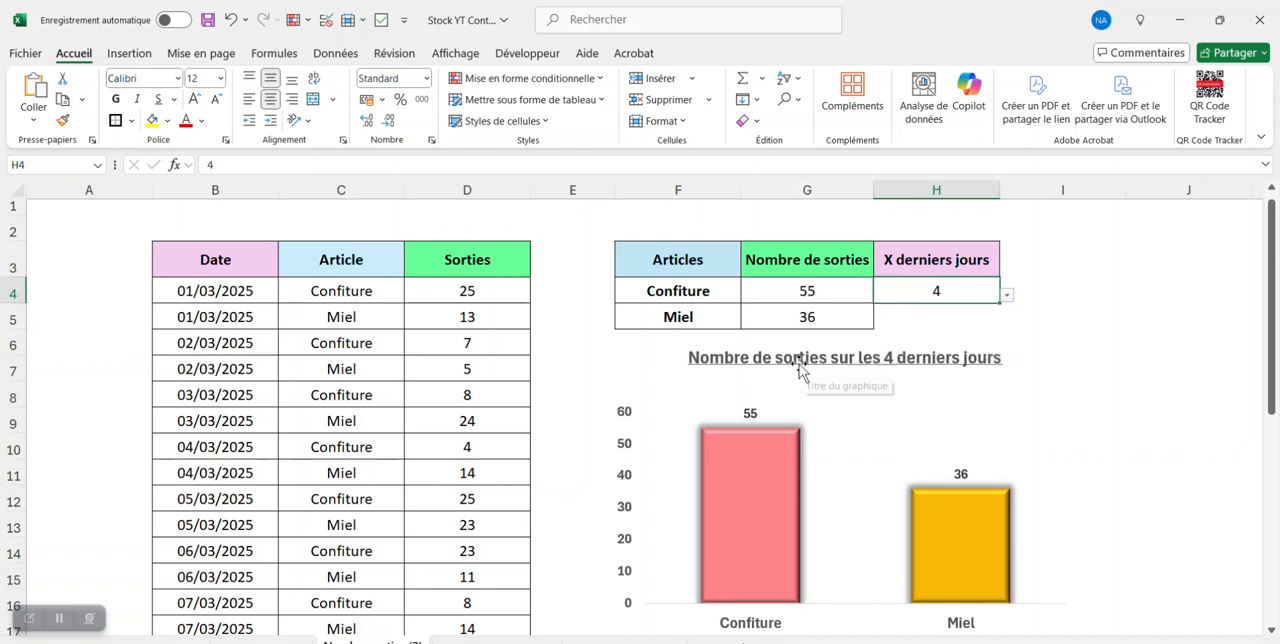